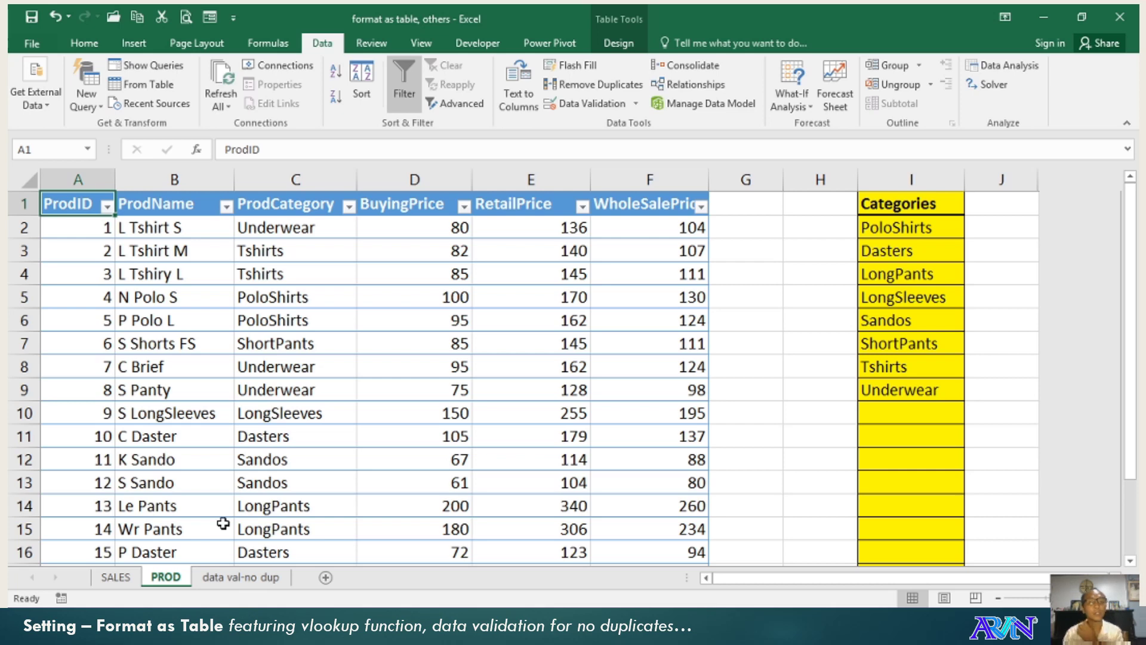
mouse_move(178, 627)
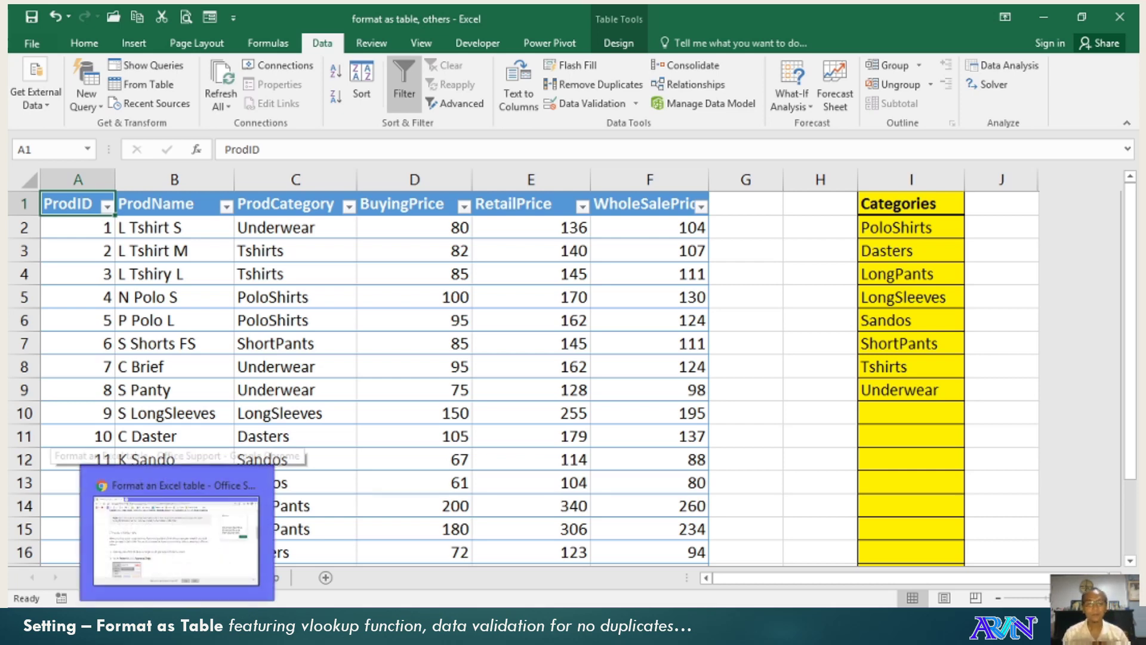
click(362, 369)
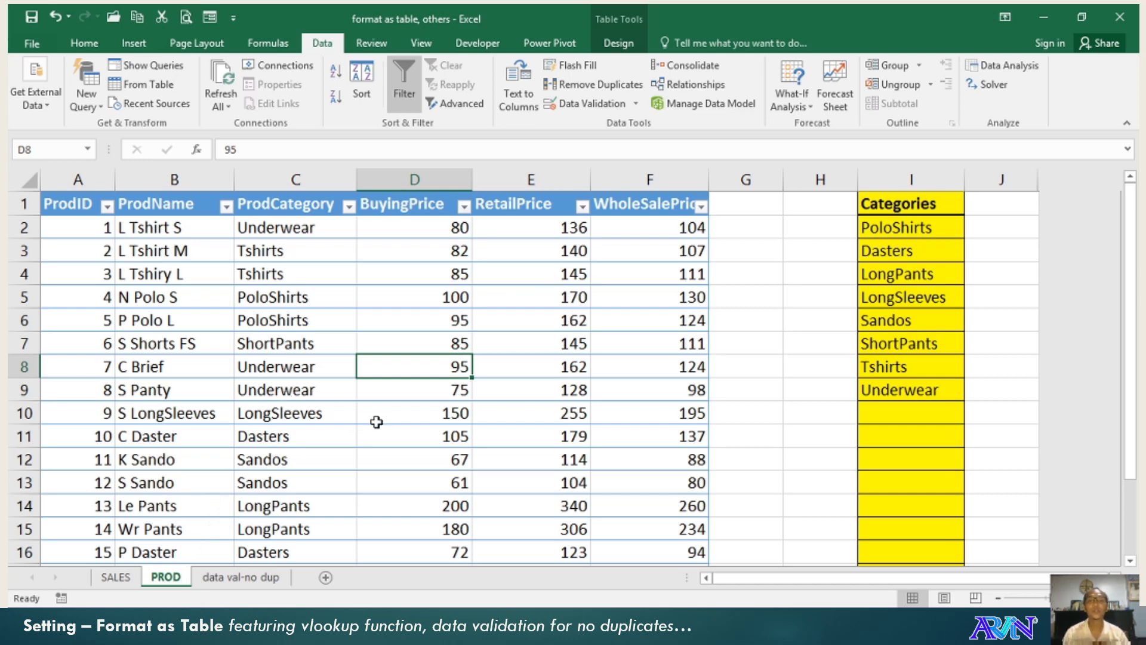
click(111, 227)
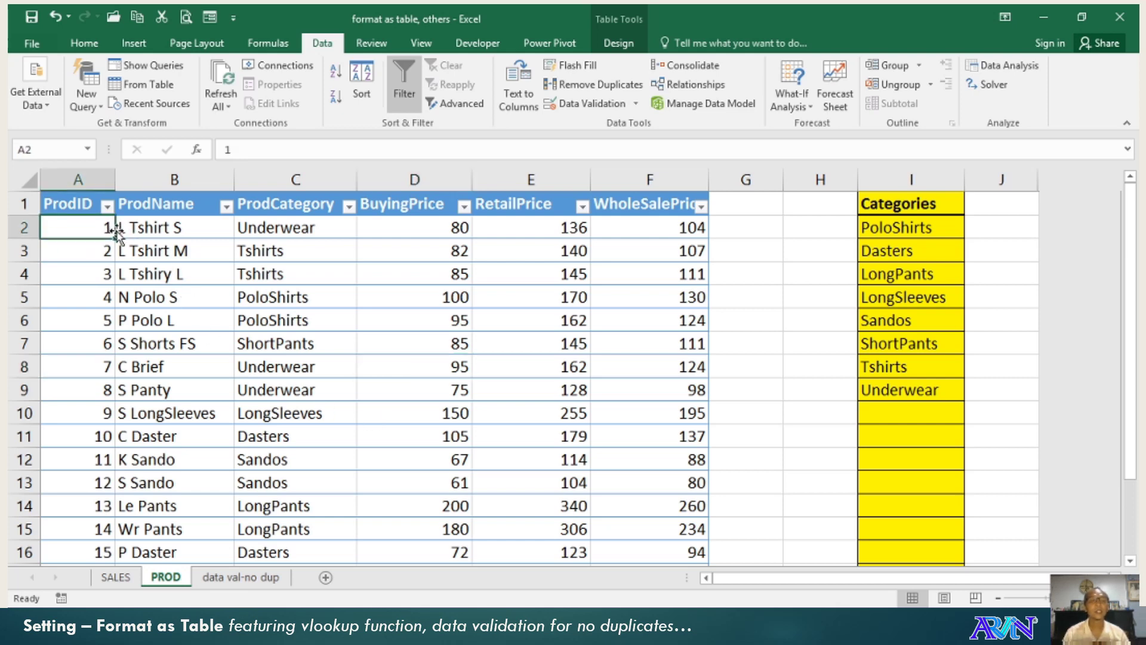
click(163, 229)
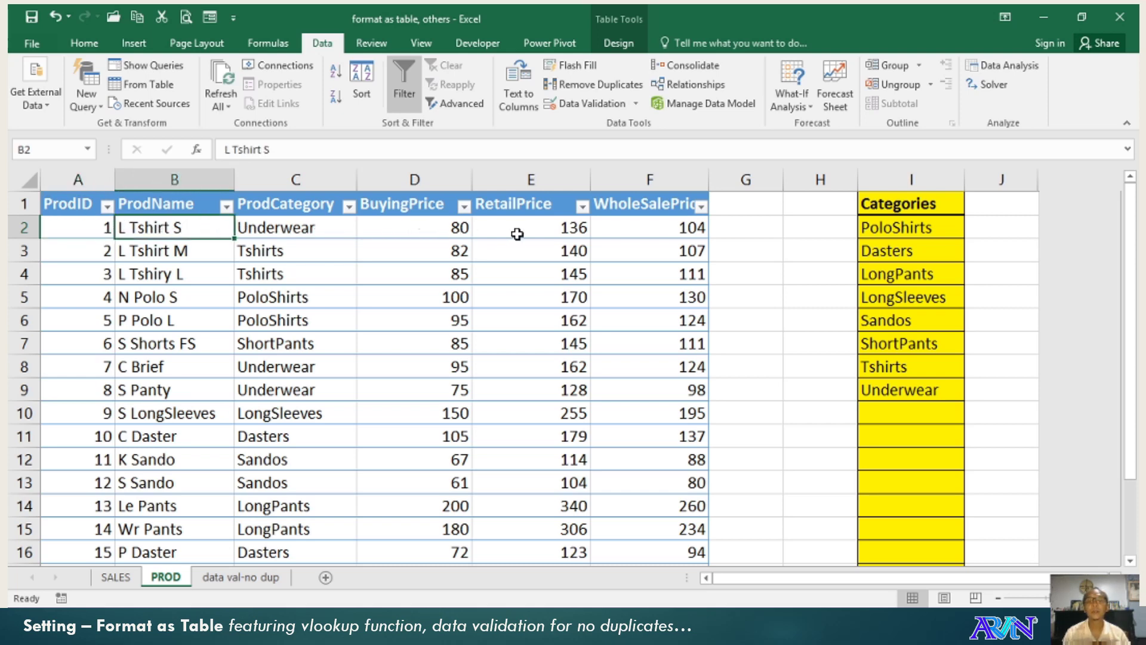
click(635, 226)
click(342, 290)
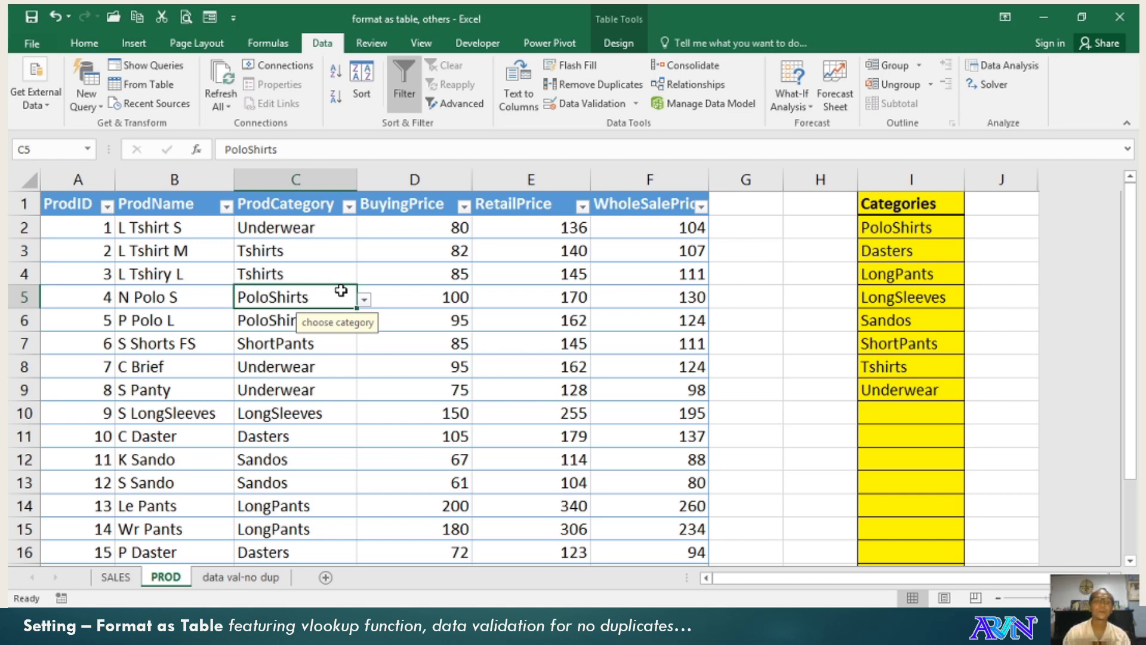
click(201, 350)
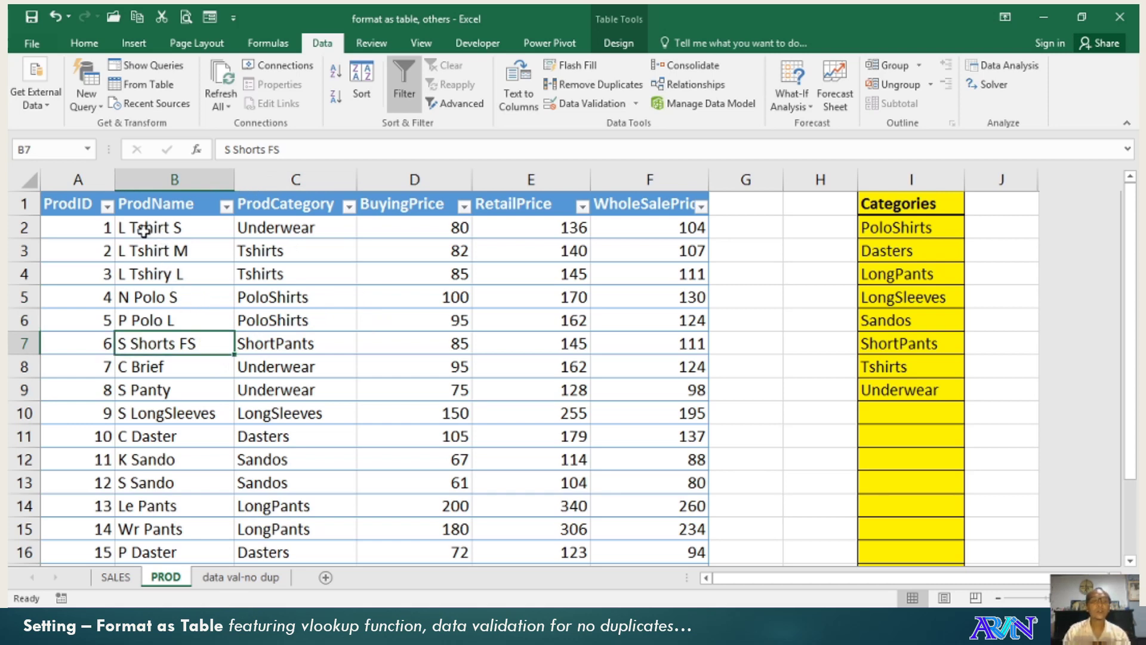
key(Up)
key(Up)
key(Up)
key(Up)
key(Up)
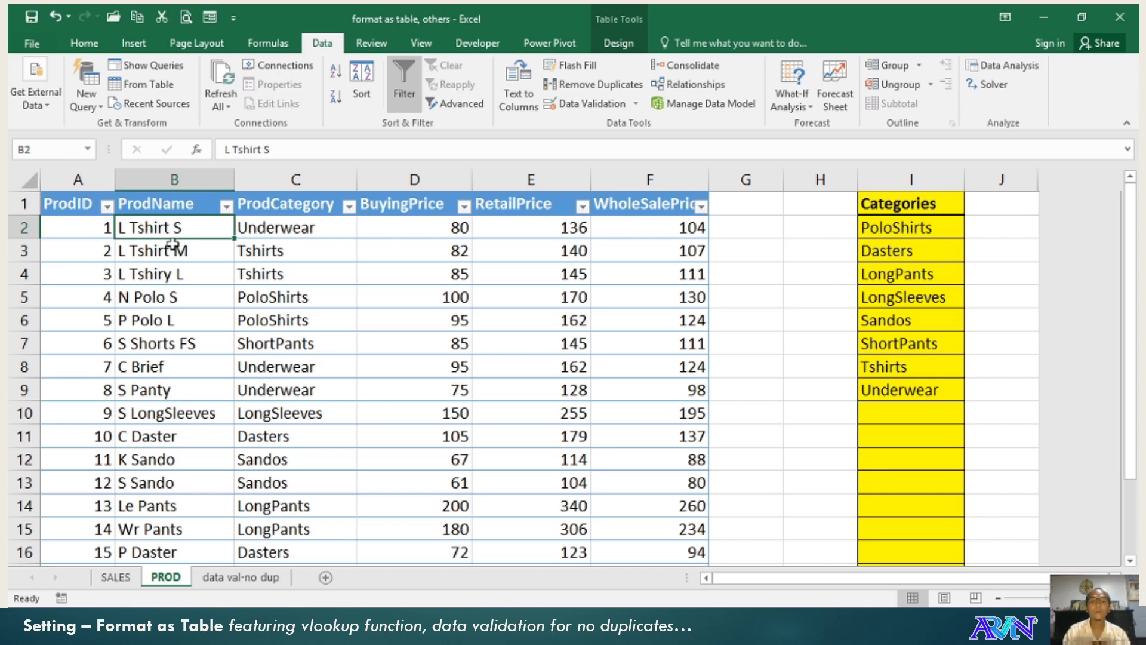
click(265, 234)
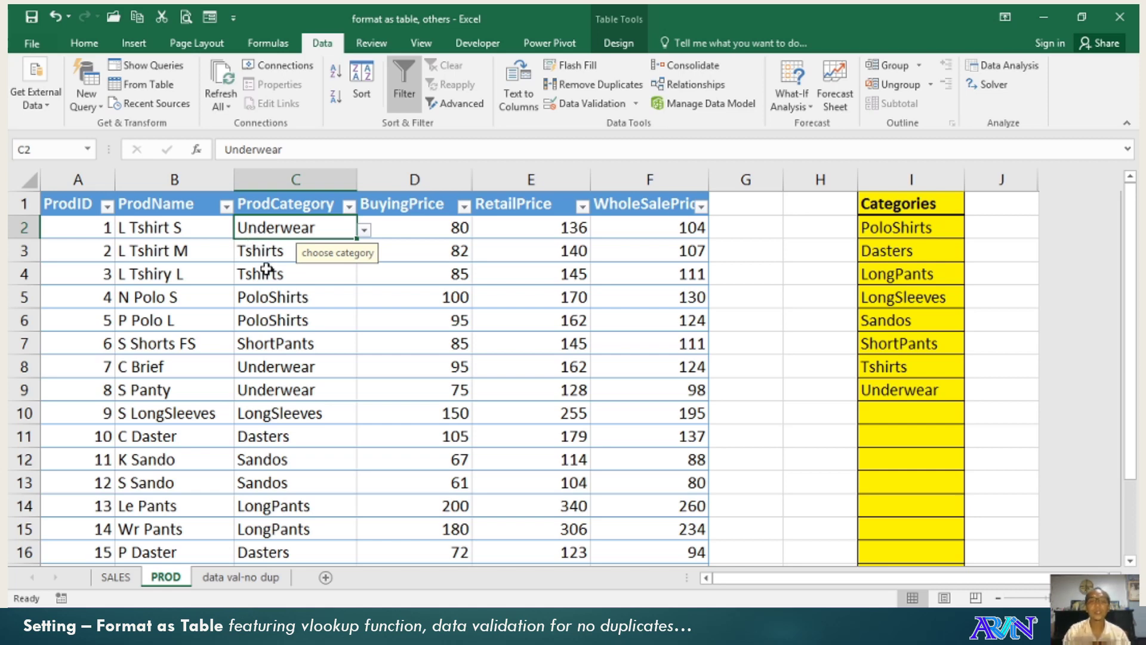
click(364, 231)
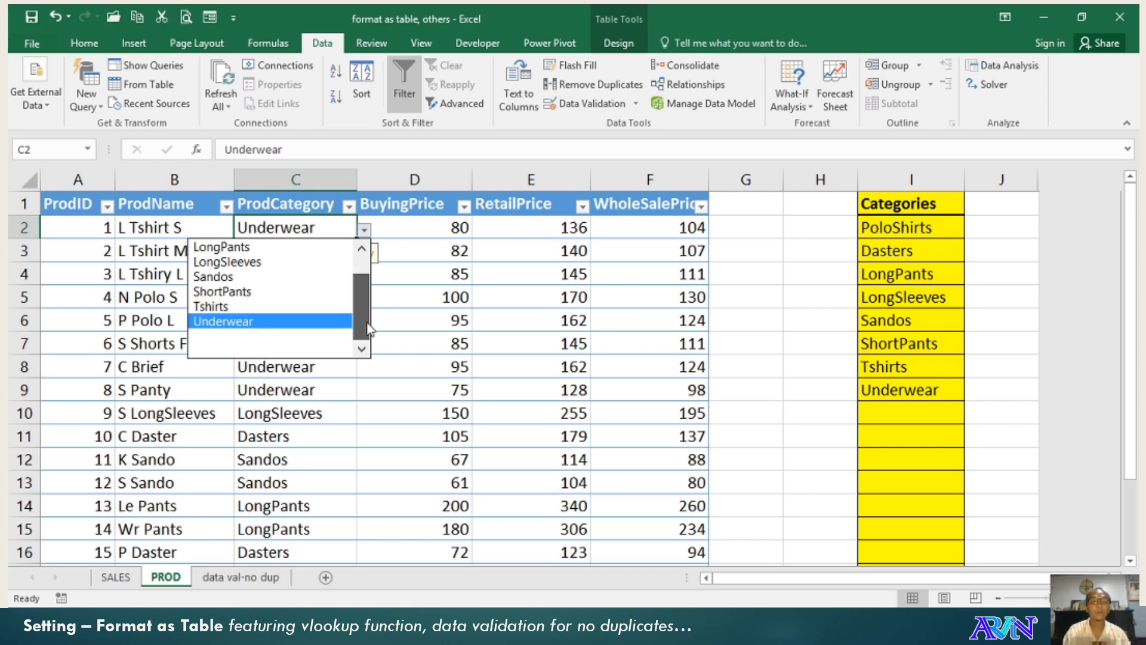
scroll(364, 288, up, 1)
Enter Shoes in cell I10, below Underwear in the Categories list.
click(876, 414)
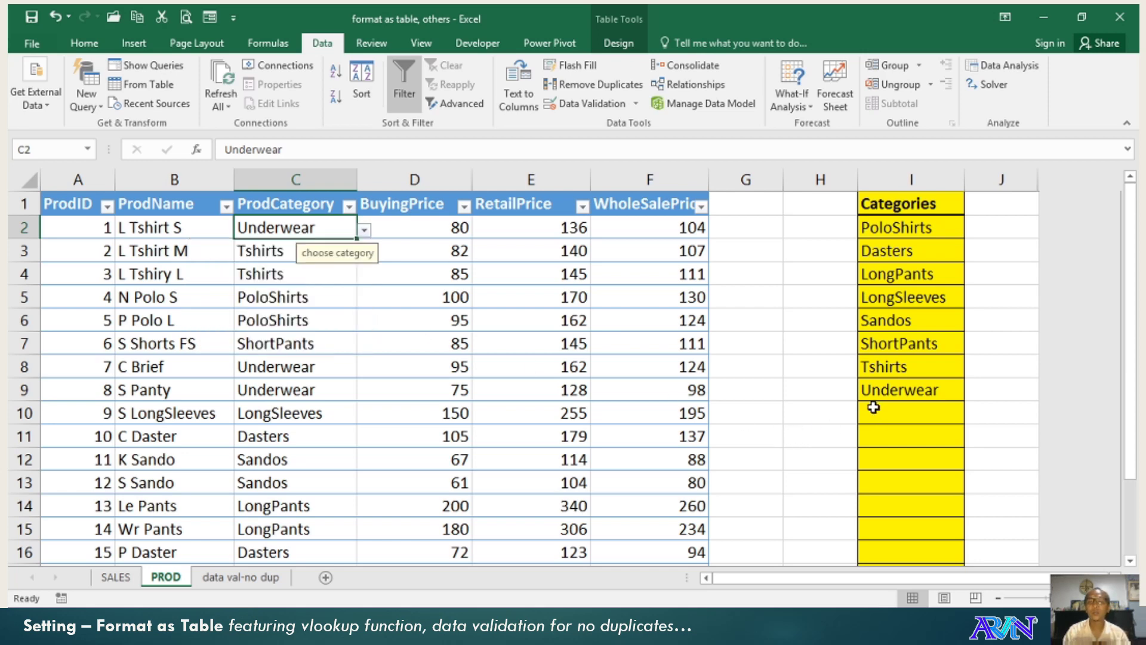
click(873, 413)
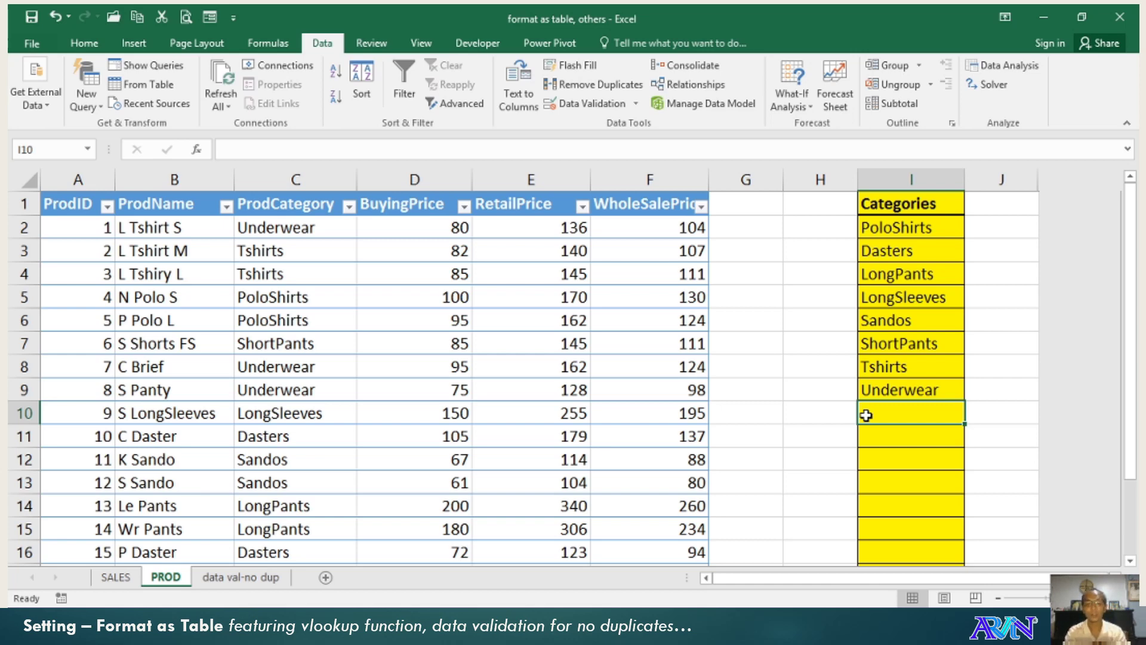
text(S)
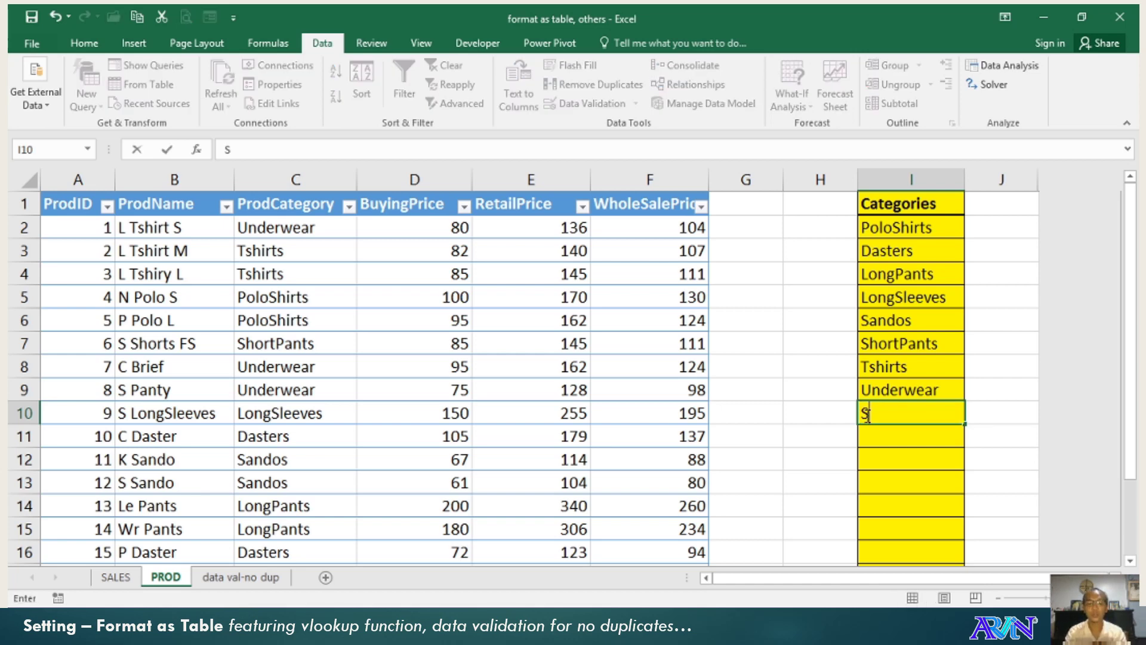
text(hoes)
key(Return)
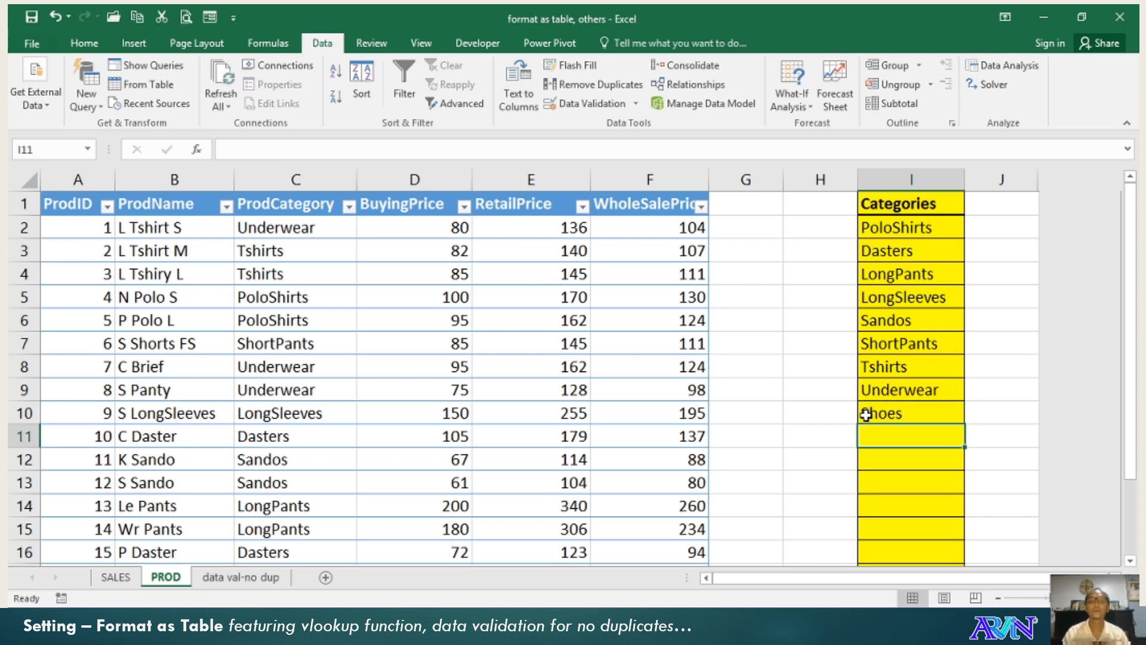
Confirm Shoes appears in C2's category dropdown, then select ProdCategory cells C2:C3.
click(335, 233)
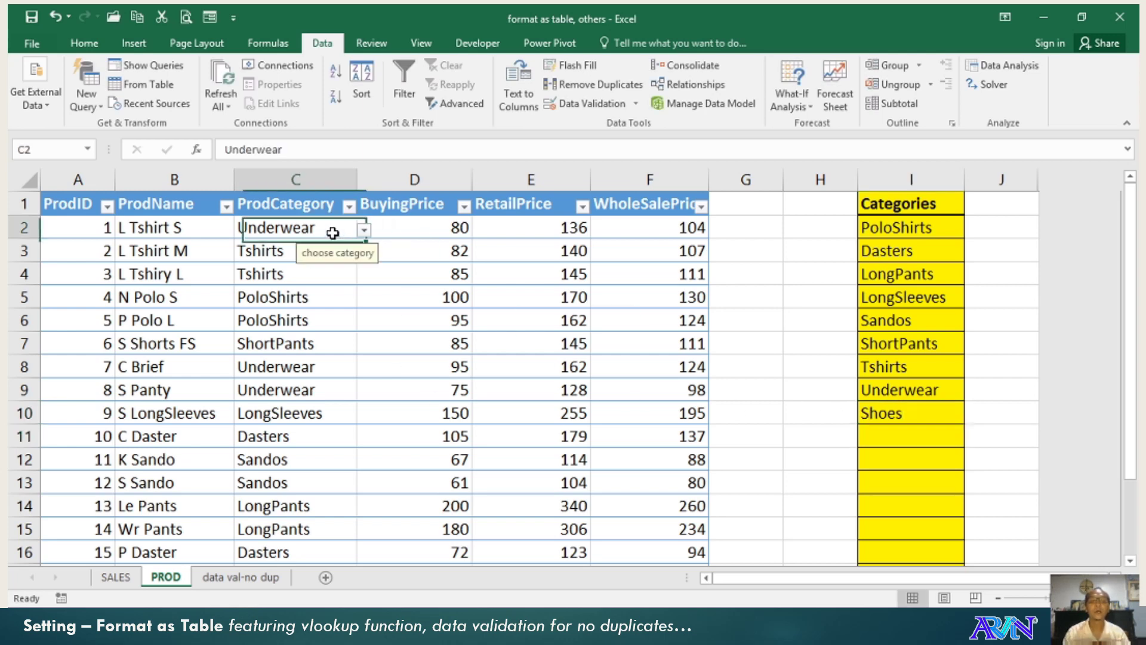
click(363, 230)
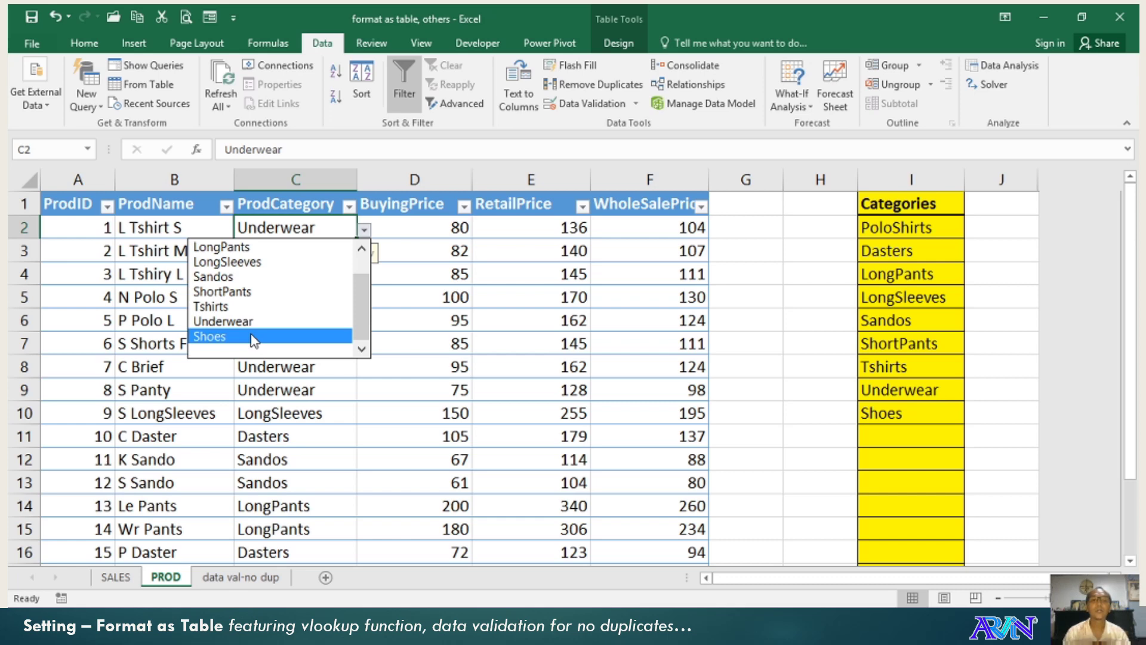
key(Escape)
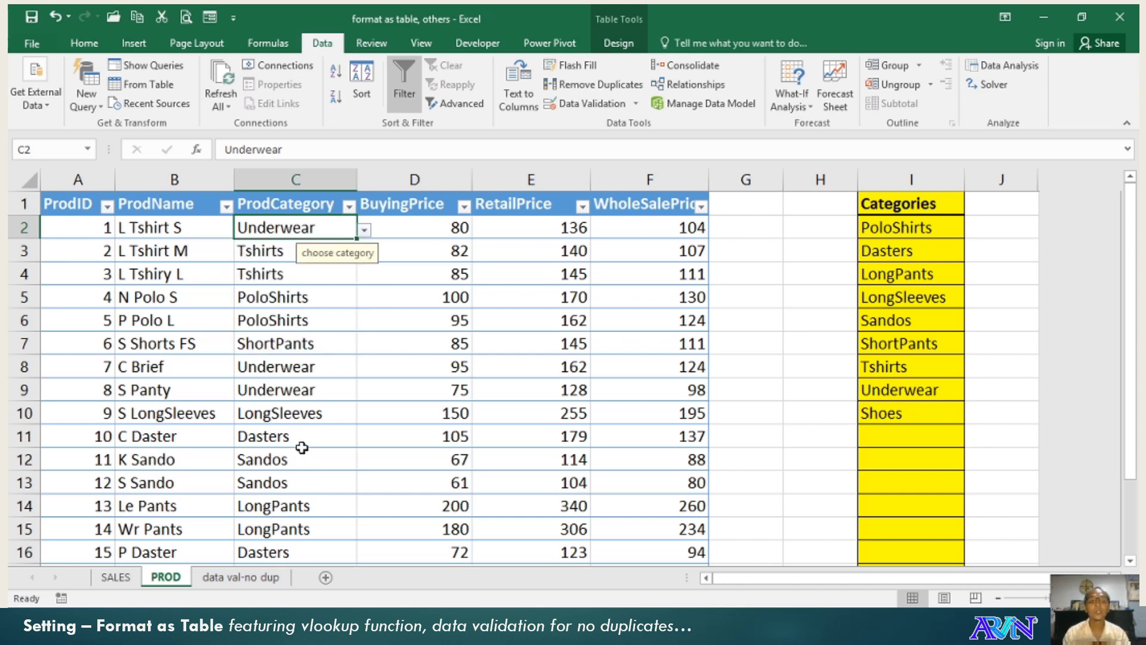
click(296, 319)
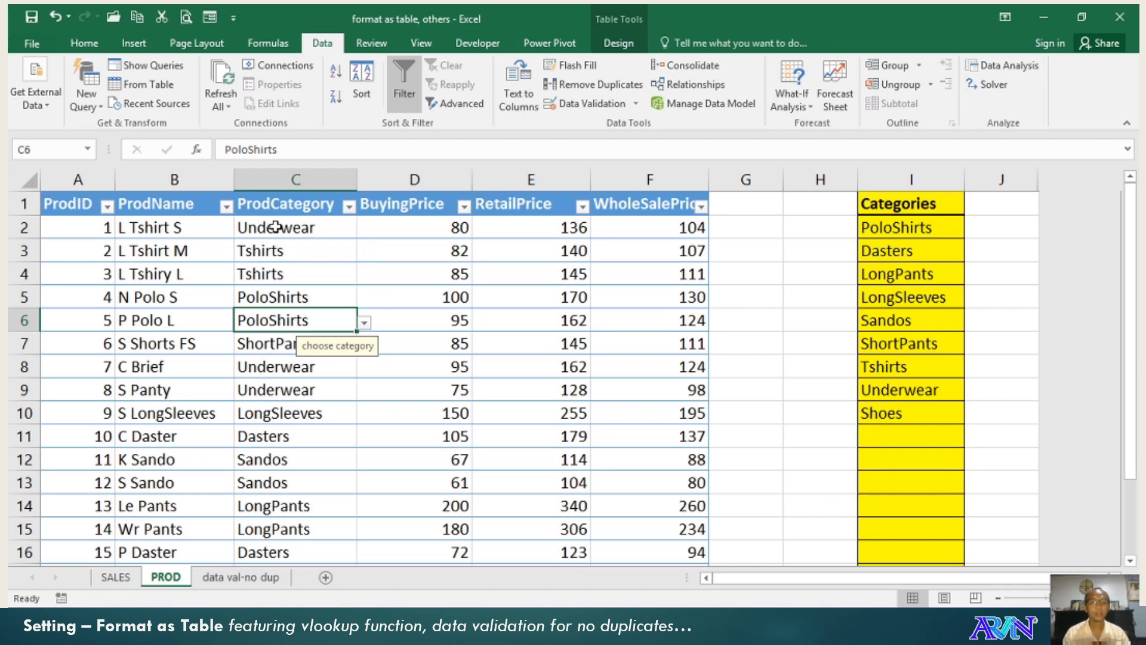
drag(275, 227, 284, 250)
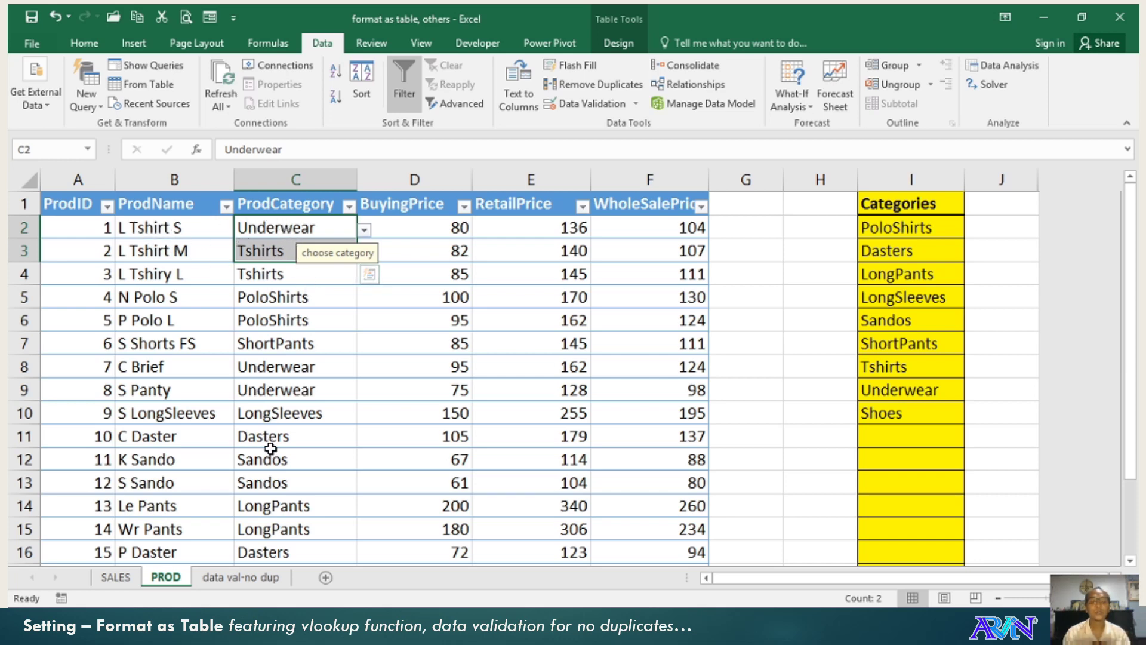
Change the Data Validation list source from =$I$2:$I$11 to =$I$2:$I$15.
click(576, 106)
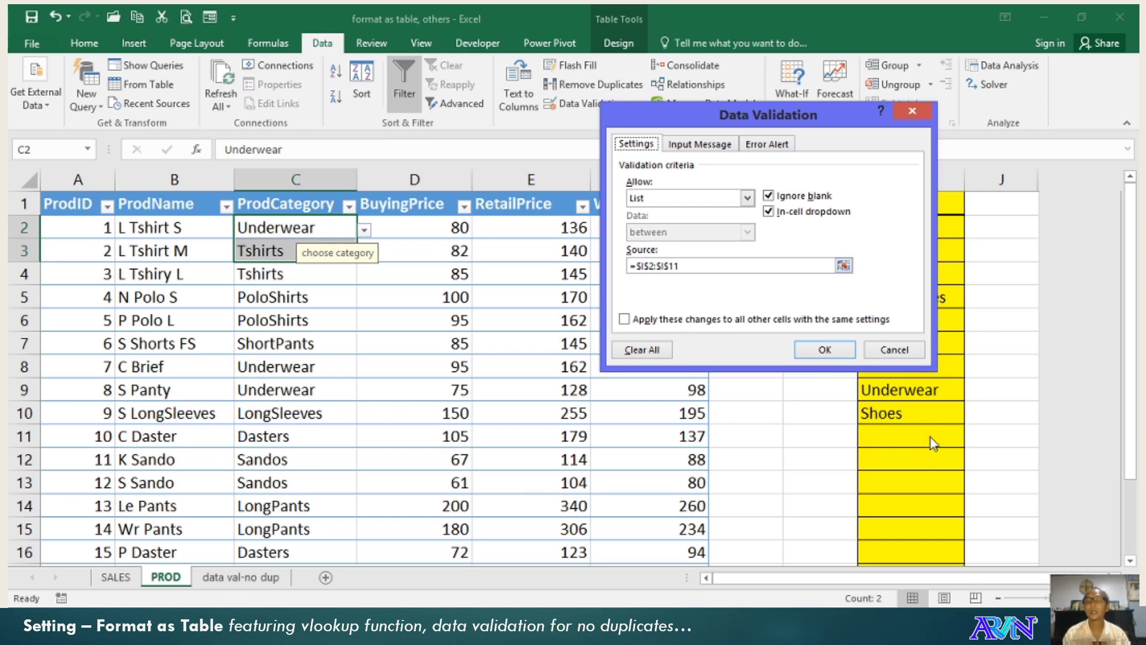
click(844, 267)
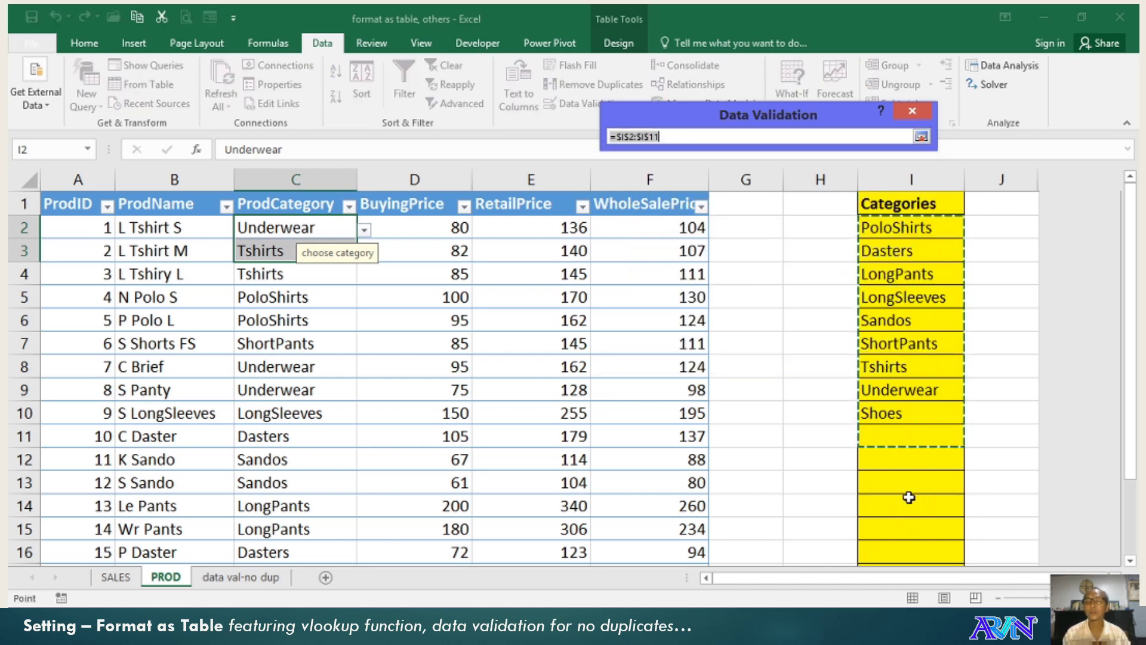
scroll(908, 501, down, 2)
scroll(915, 495, up, 2)
click(661, 135)
key(BackSpace)
text(5)
click(922, 135)
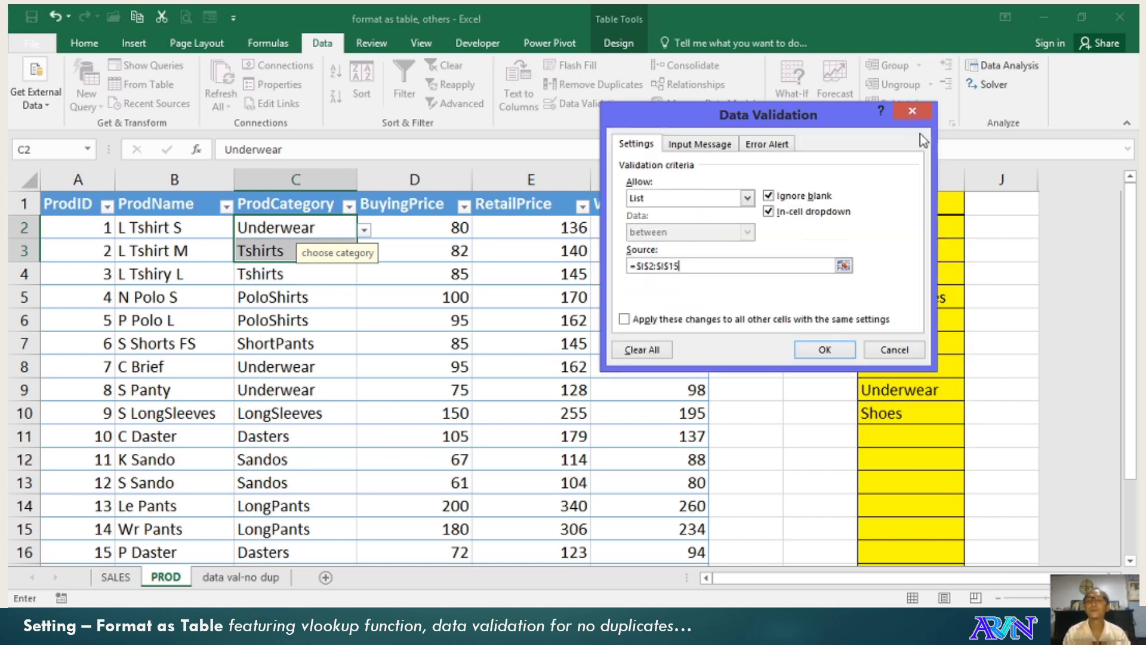
click(826, 348)
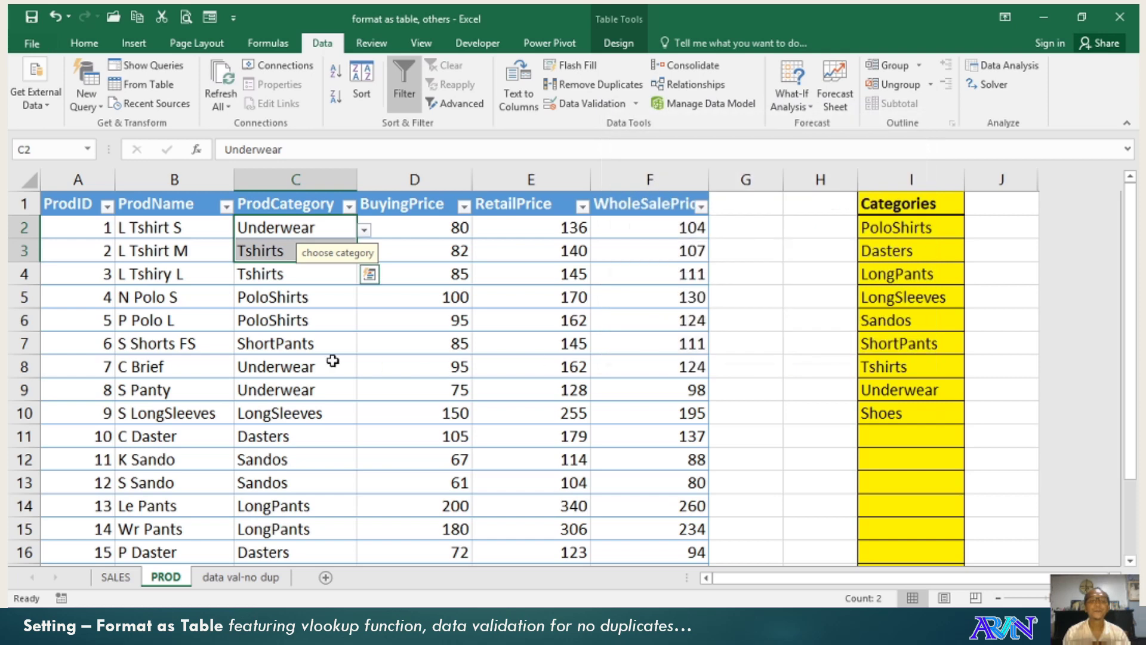
Check the category choices in C5 and C2, then select BuyingPrice cell D2.
click(306, 295)
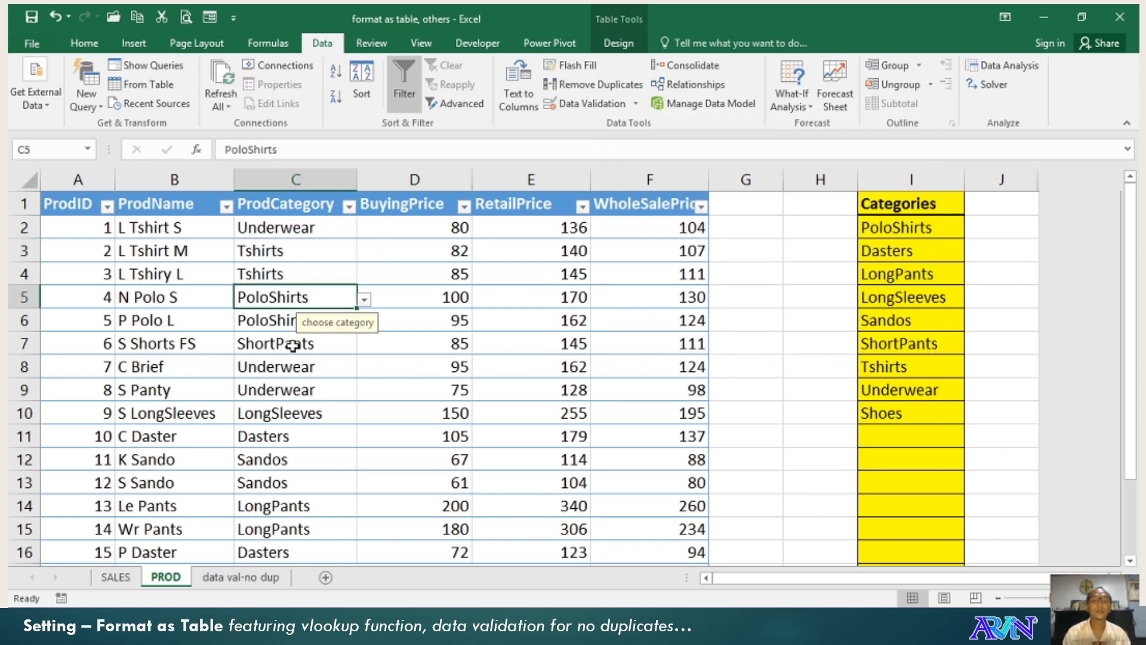
click(322, 230)
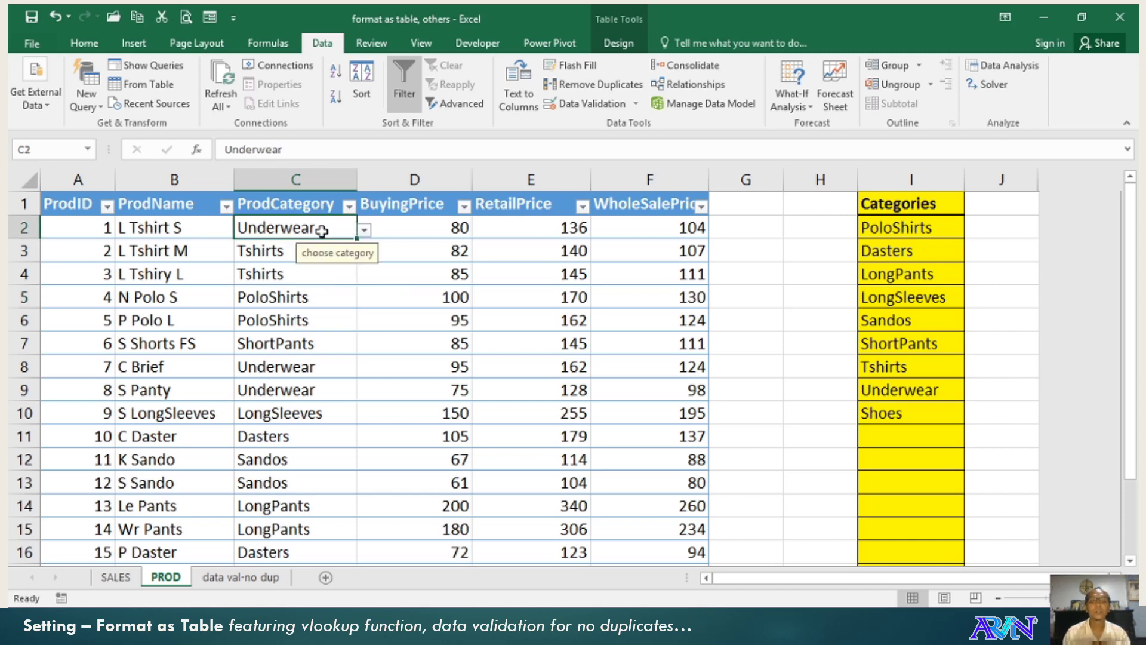
click(423, 228)
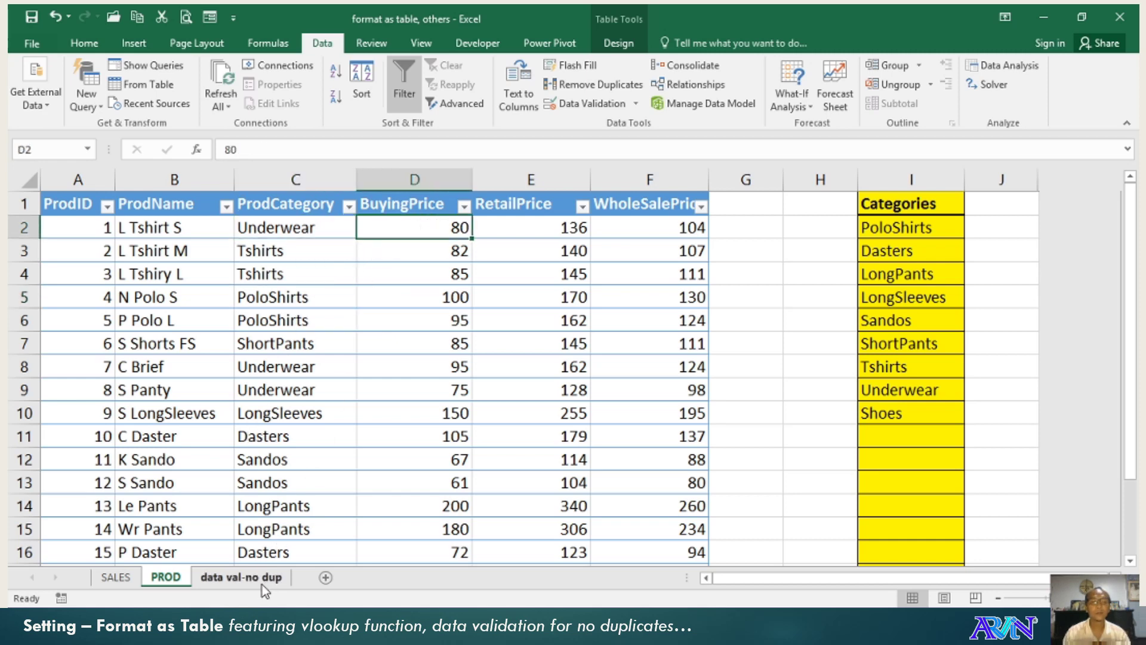
click(241, 576)
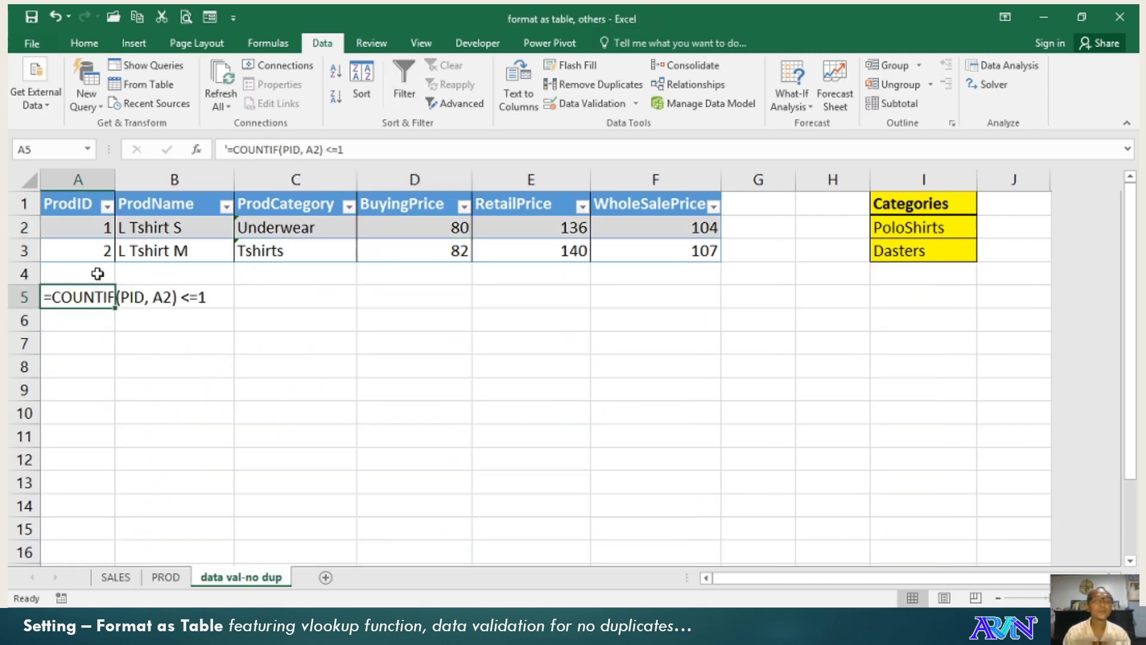
click(24, 297)
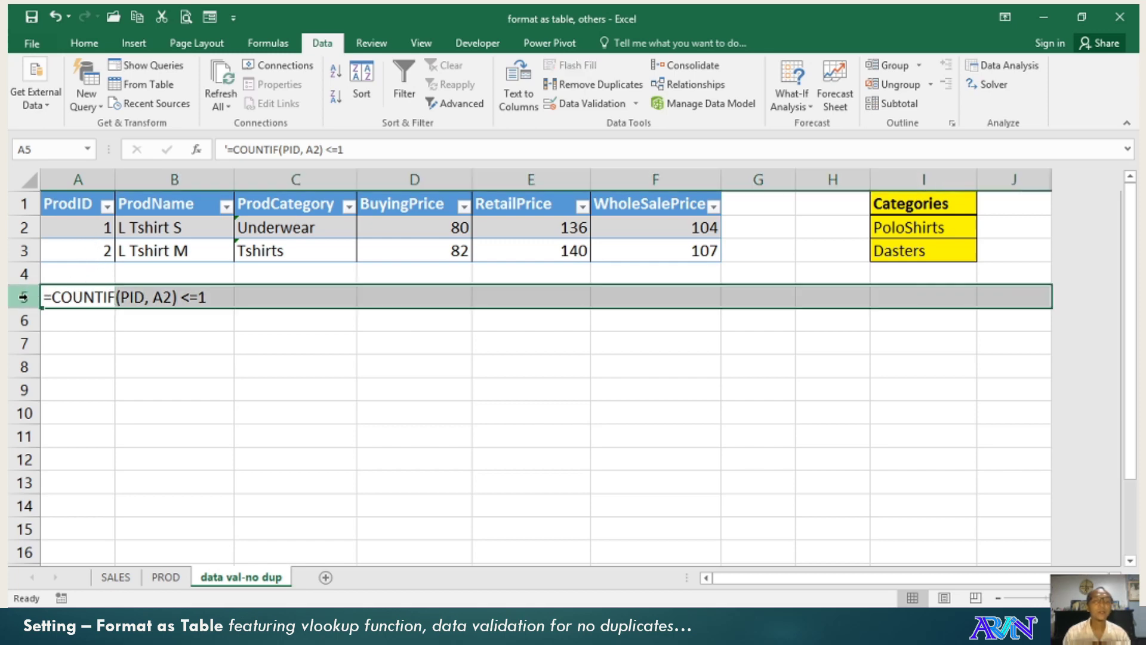
click(89, 339)
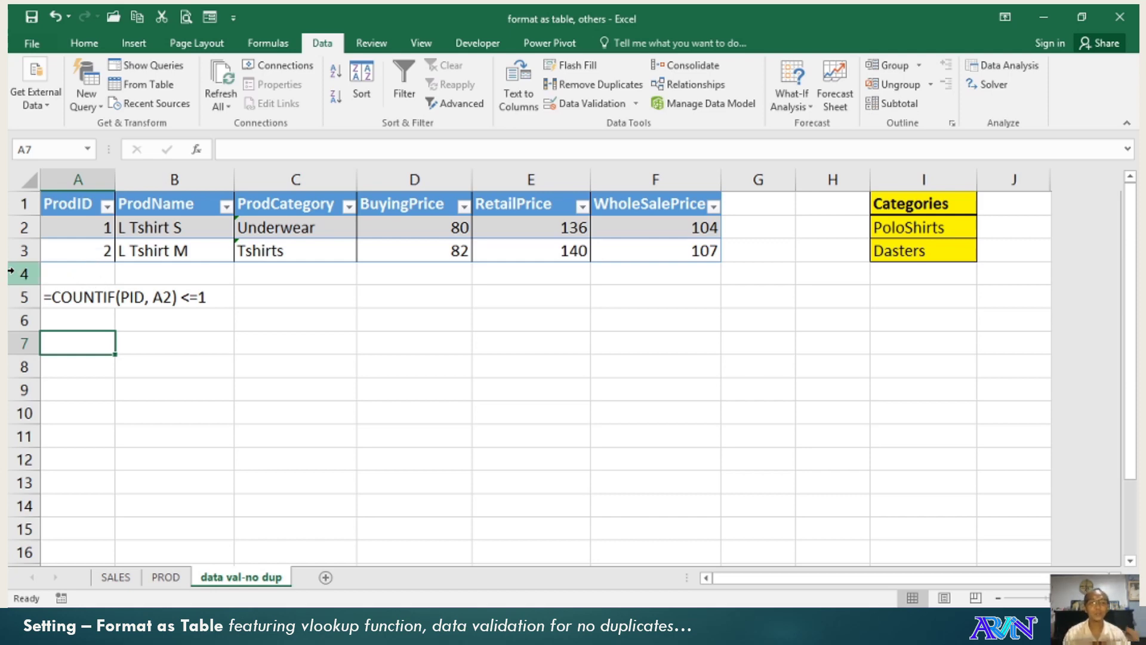
click(81, 238)
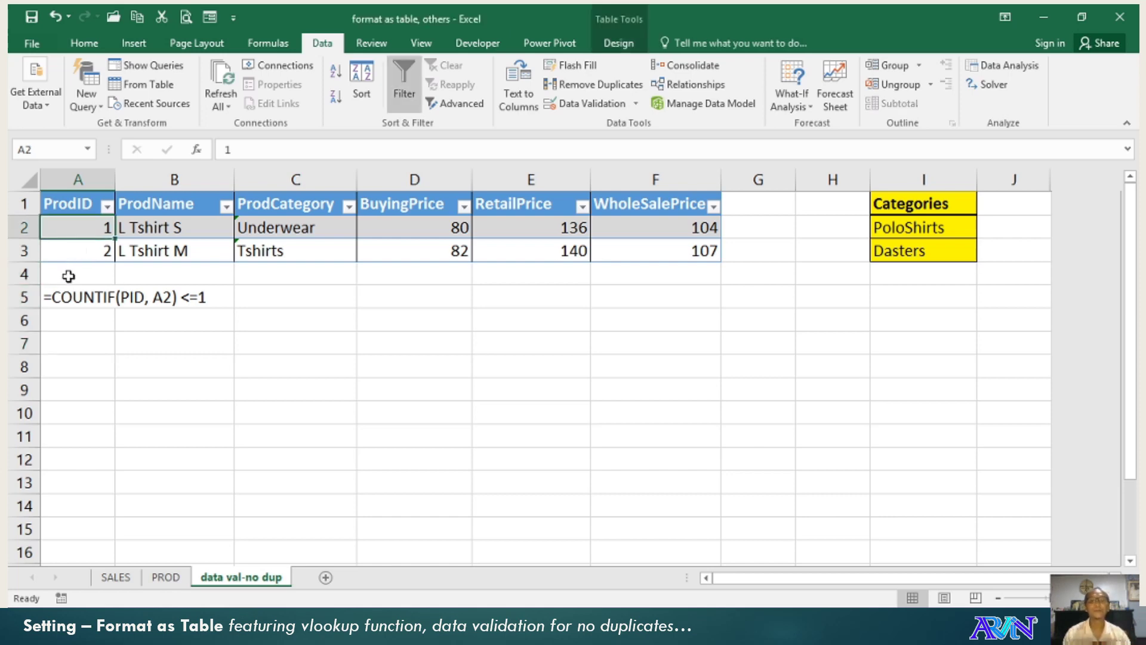
Convert the product table A1:F3 back to a normal range.
click(154, 334)
drag(84, 202, 606, 244)
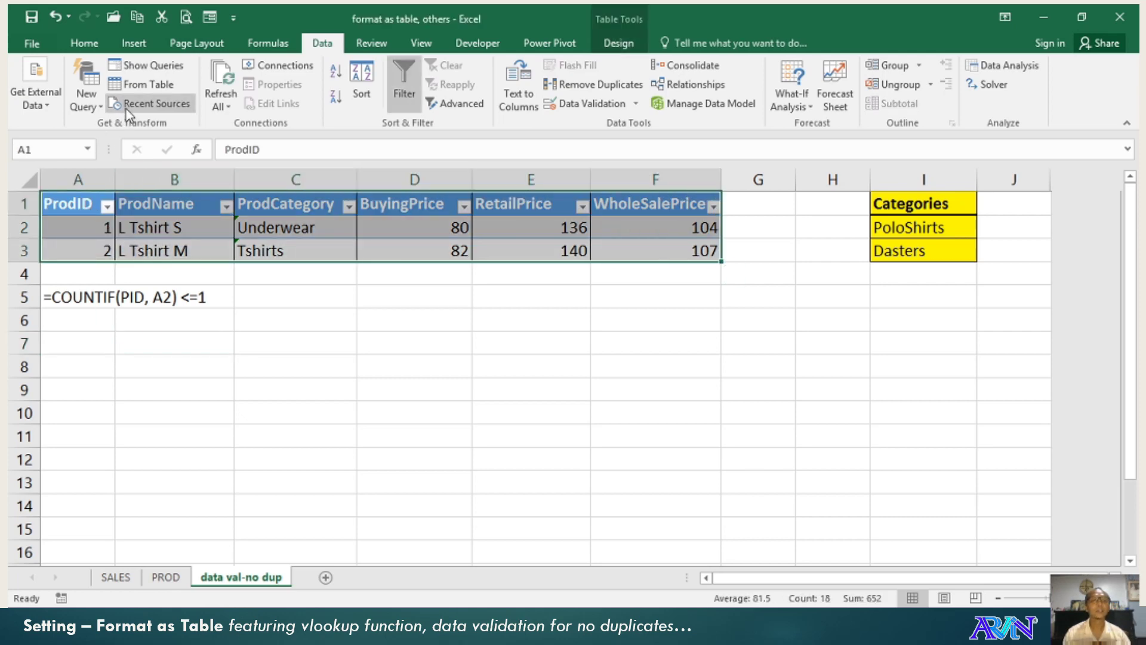
click(627, 42)
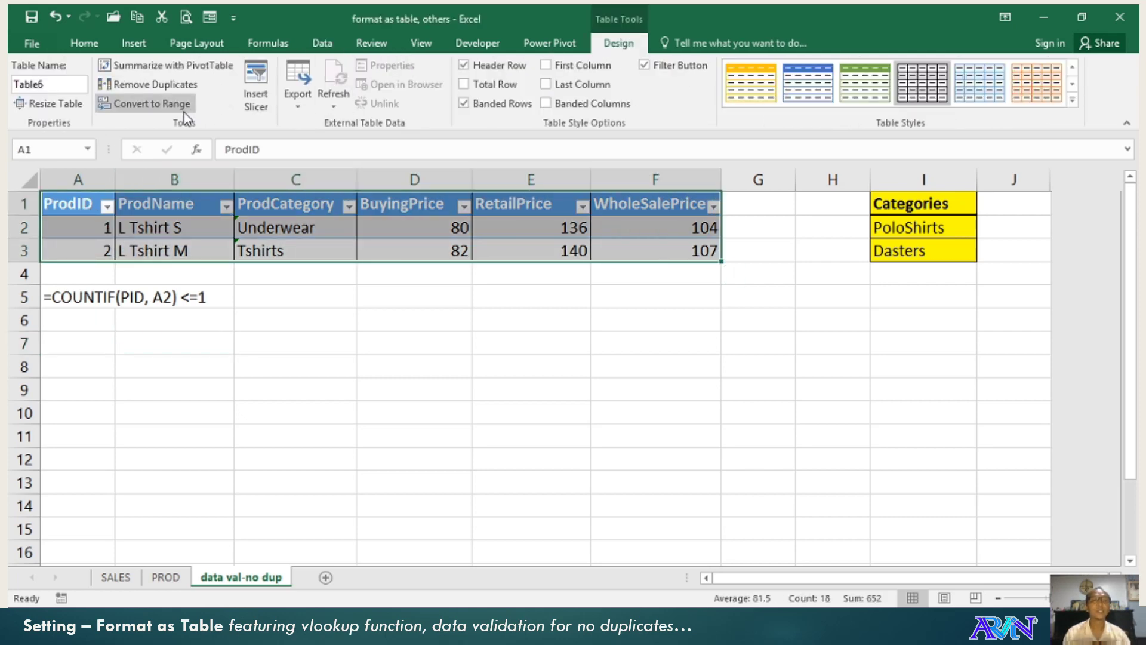
click(143, 104)
click(545, 362)
click(371, 385)
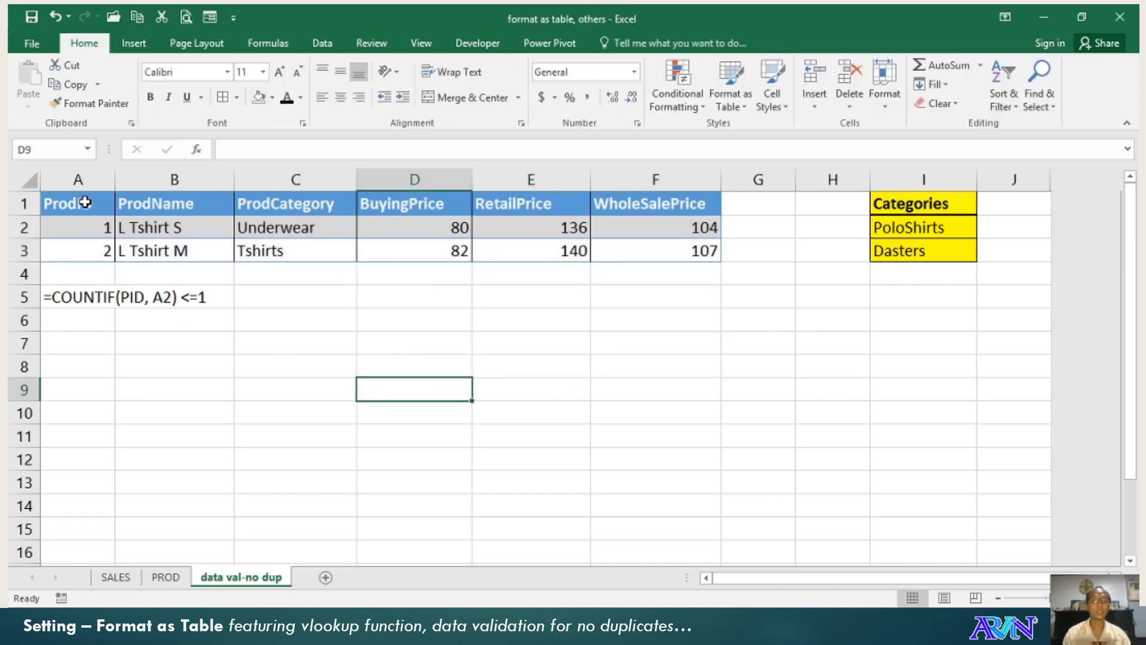
Format A1:F3 as a table with a dark blue style and headers.
drag(84, 201, 660, 253)
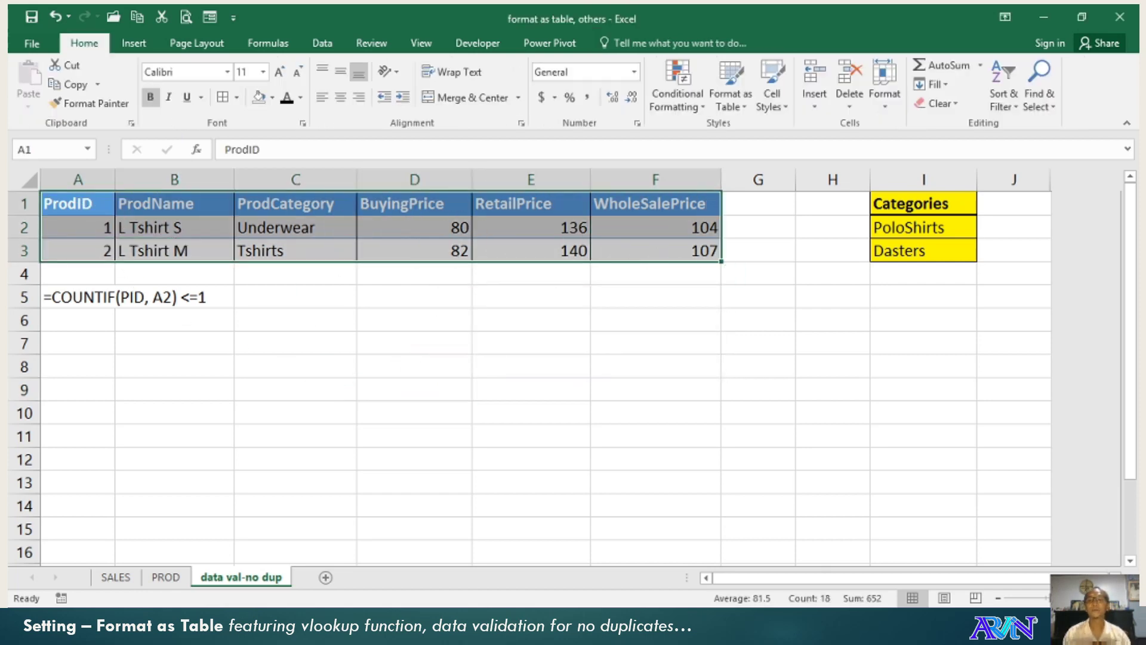
click(740, 99)
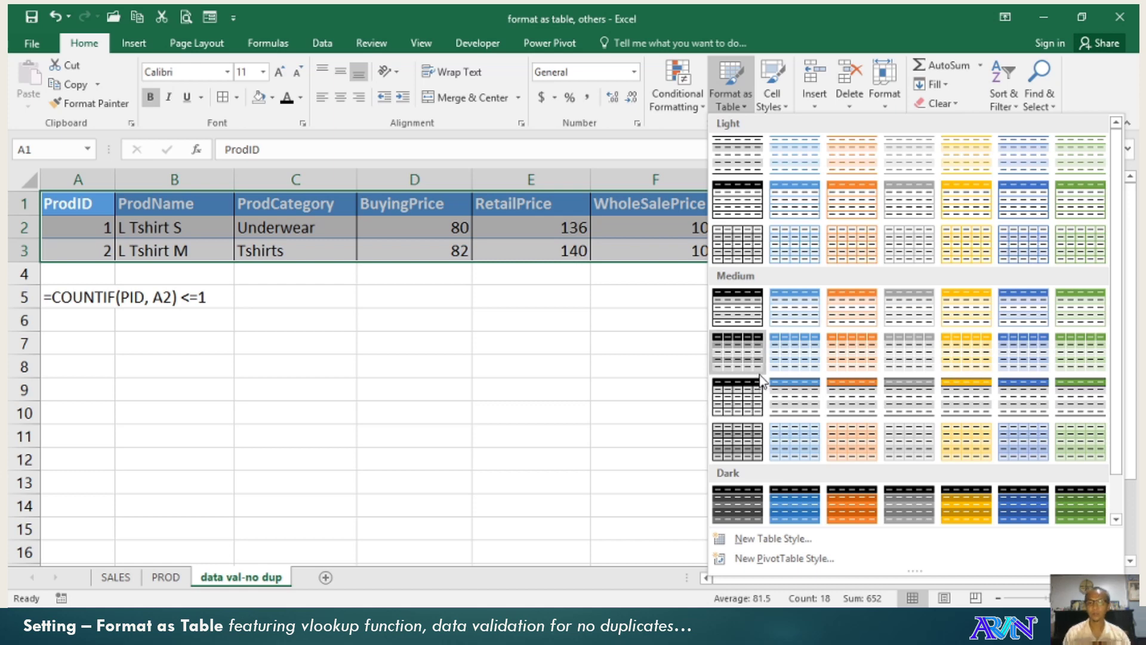
click(796, 505)
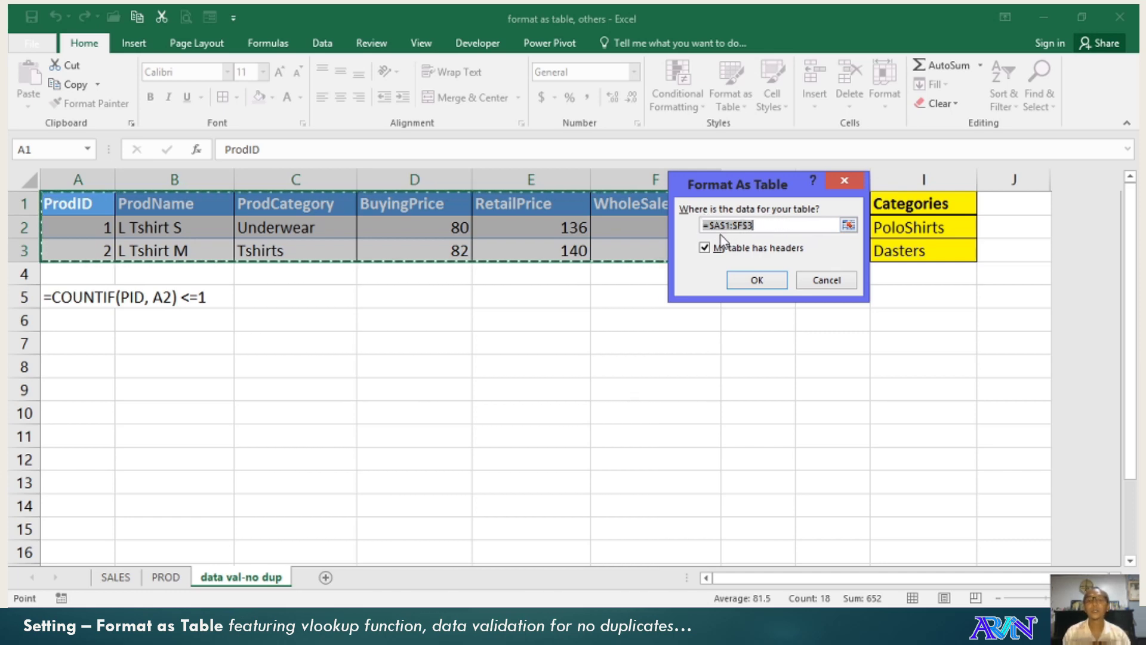
drag(735, 186, 743, 307)
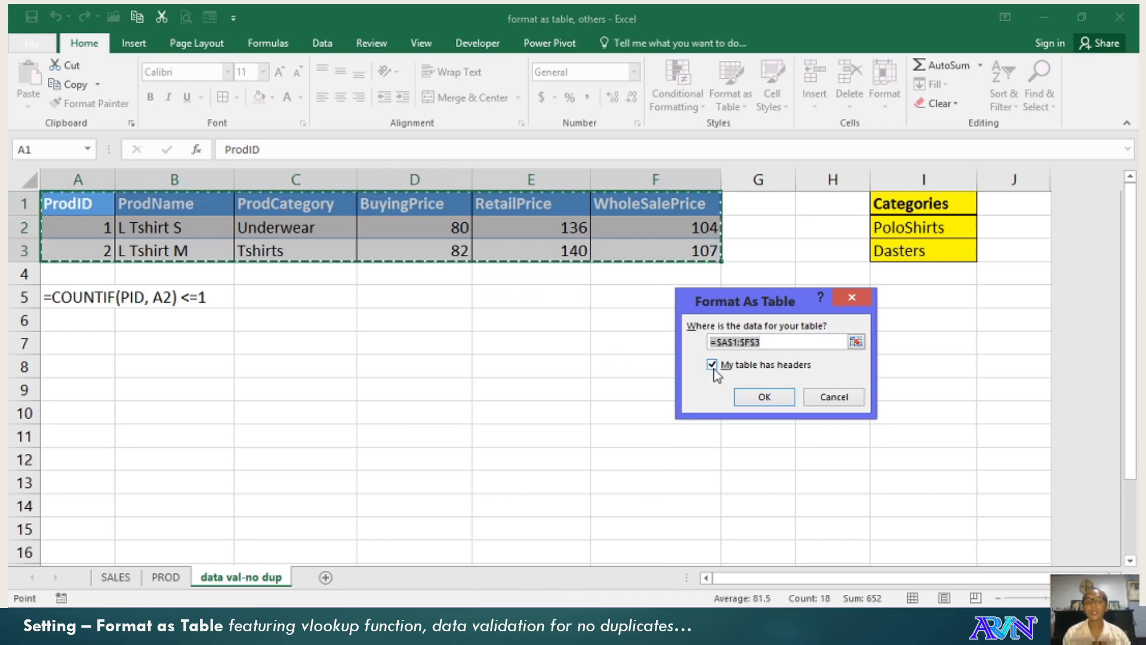
click(765, 396)
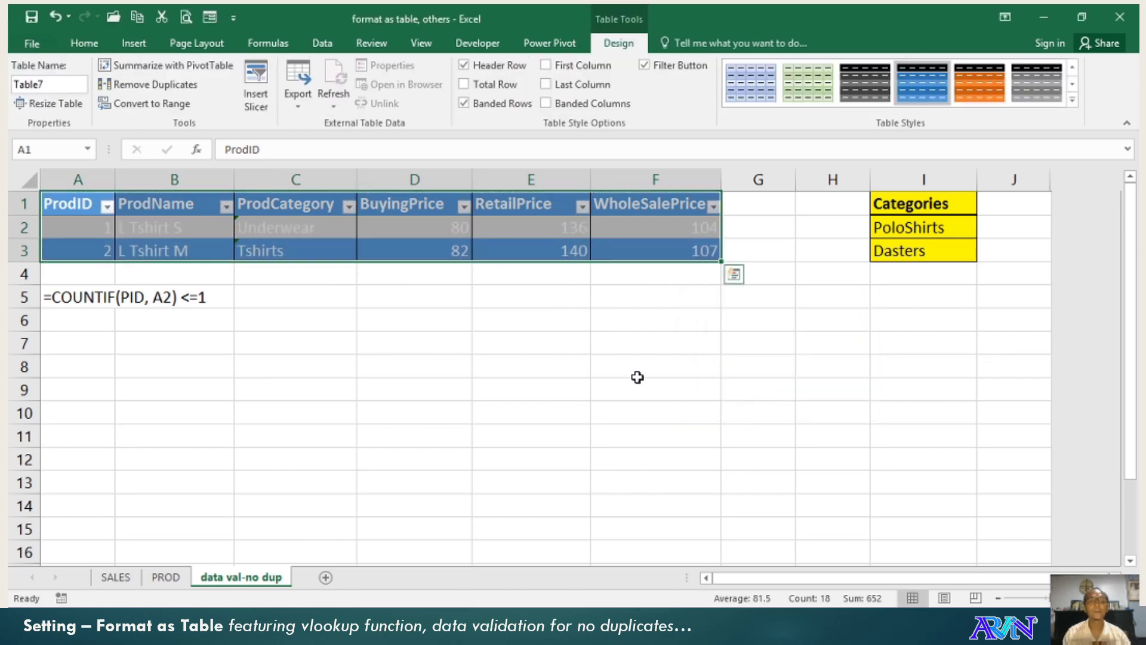
Select ProdID values A2:A3 and confirm the Name Box shows PID.
click(523, 358)
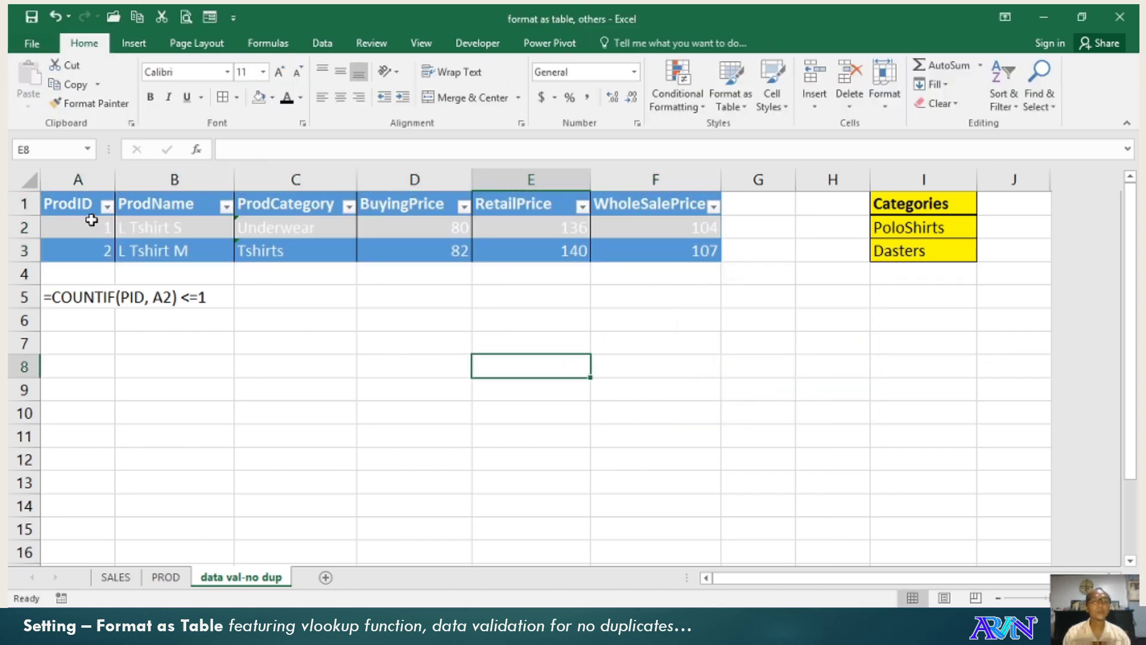
click(64, 278)
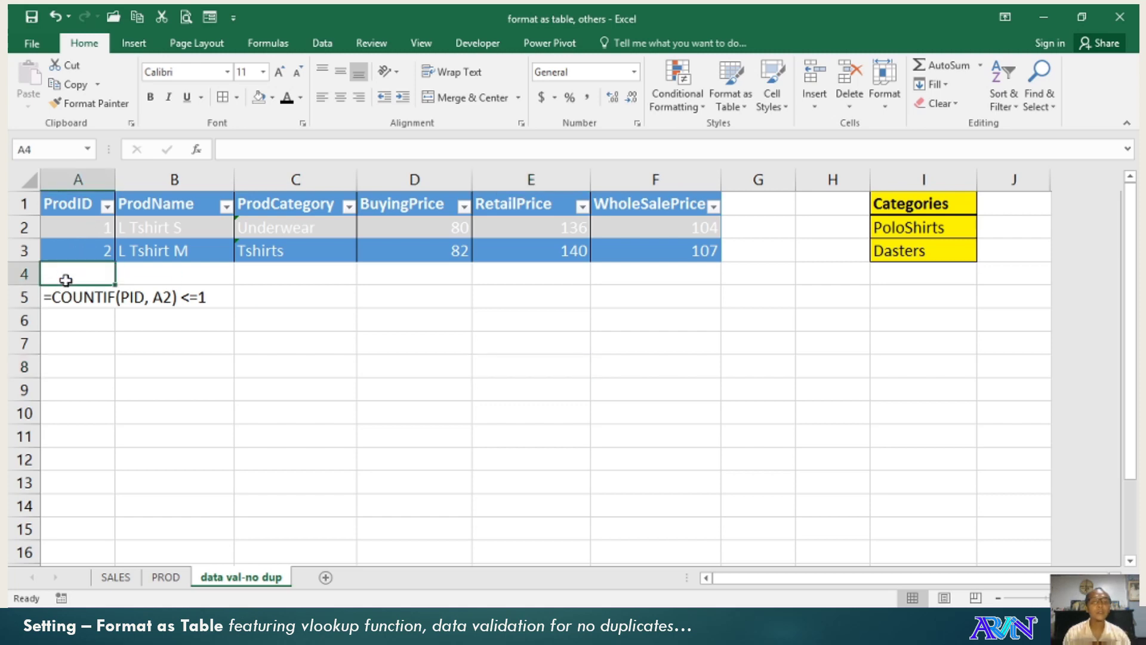
click(73, 231)
drag(73, 232, 77, 247)
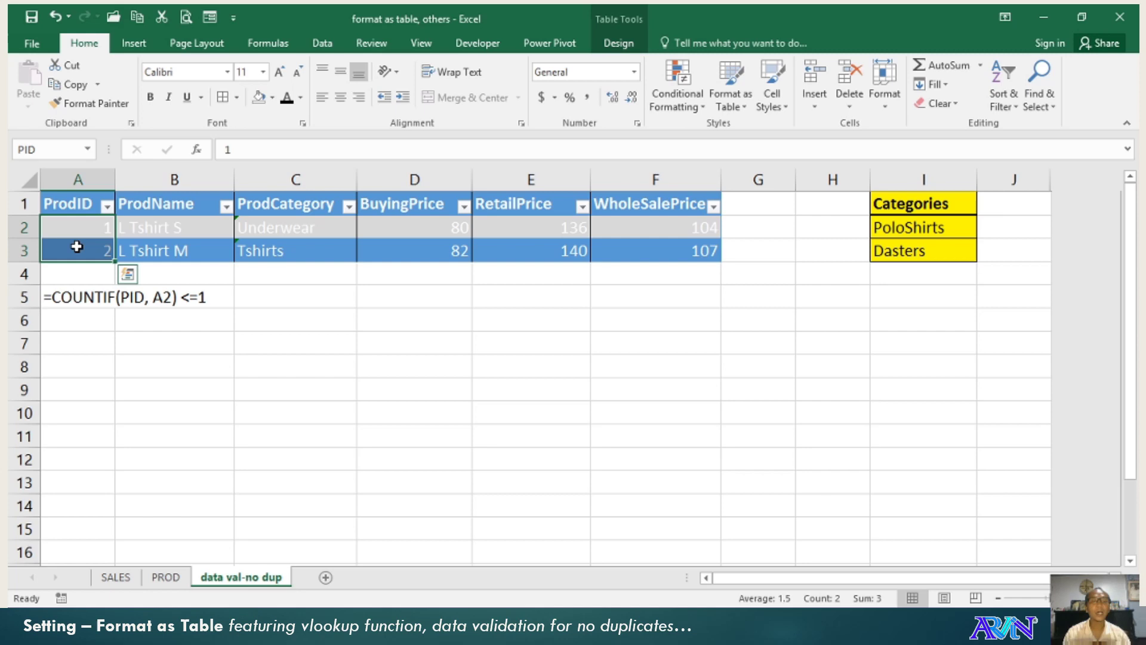
click(46, 151)
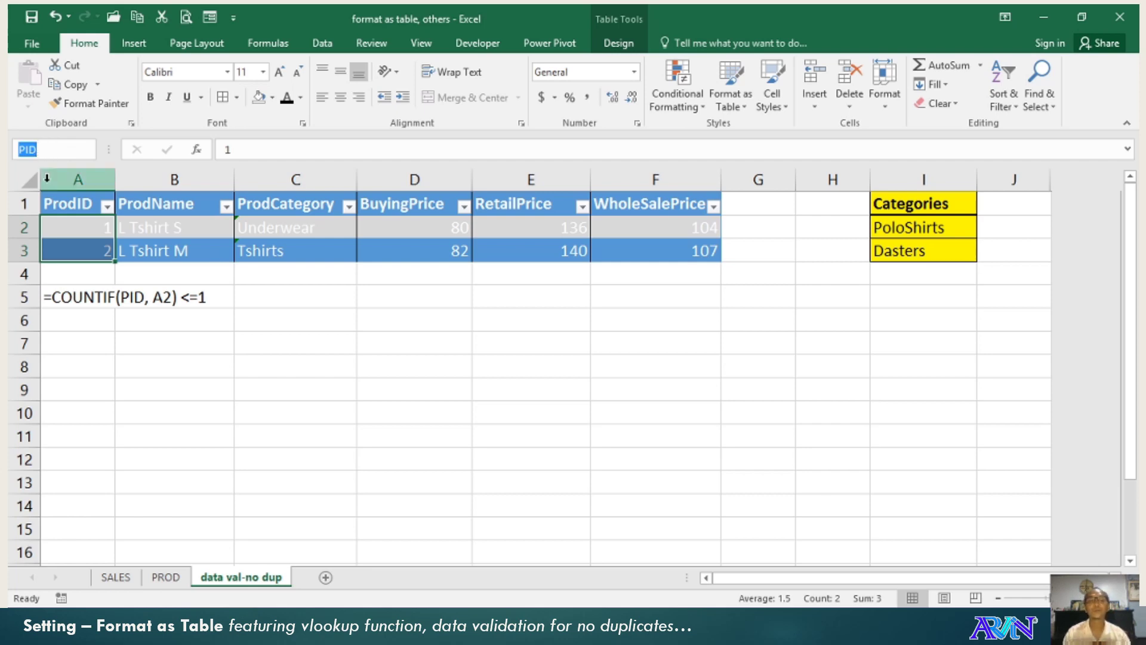
Jump through the Name Box to the Pname range, then to Q on SALES.
click(192, 258)
click(84, 151)
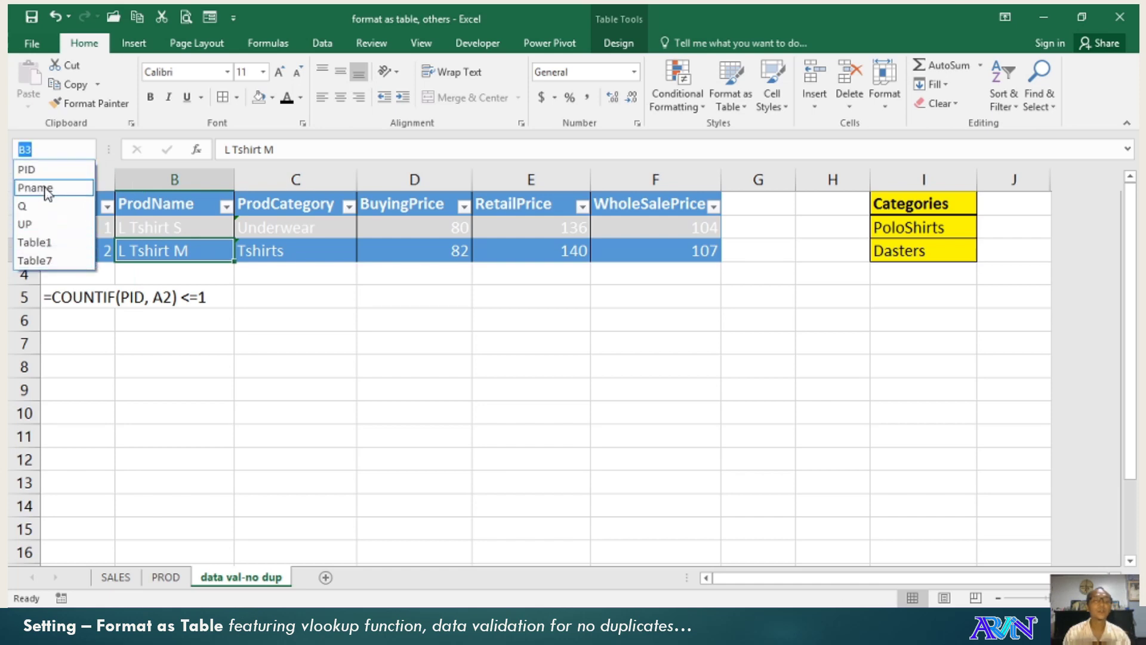
click(48, 189)
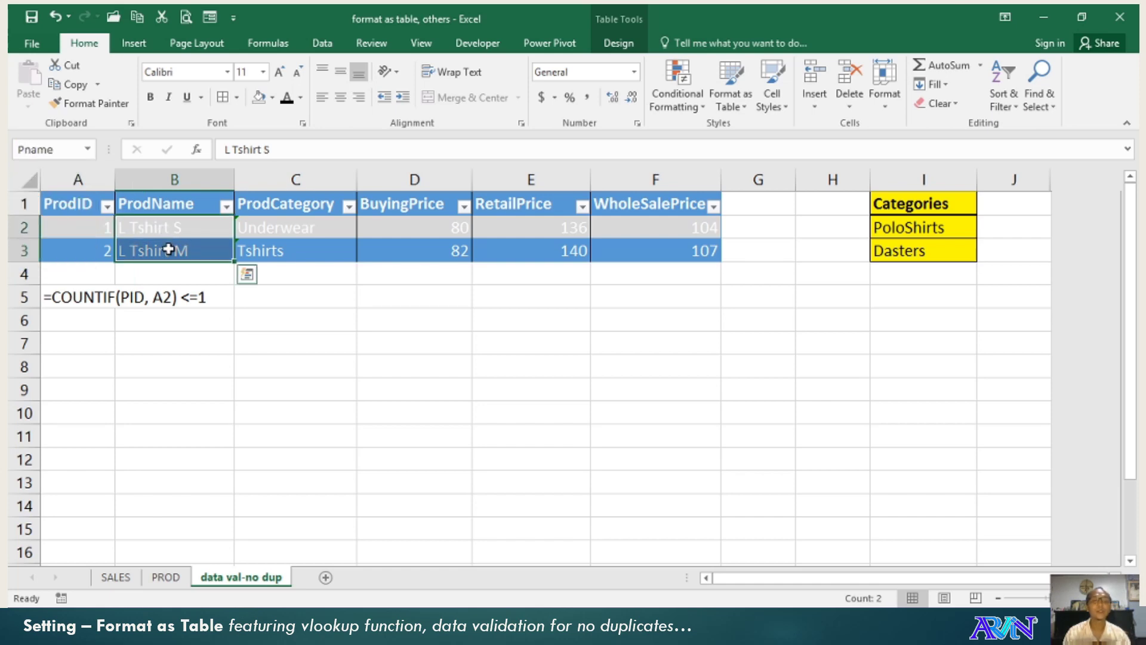
click(87, 150)
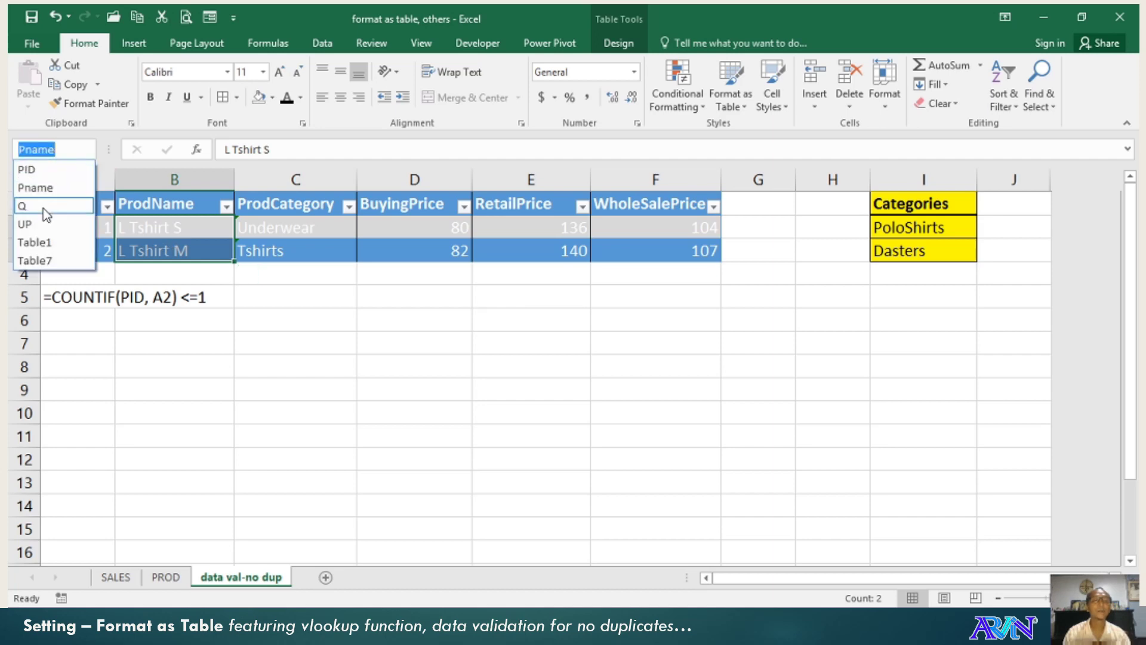
click(44, 207)
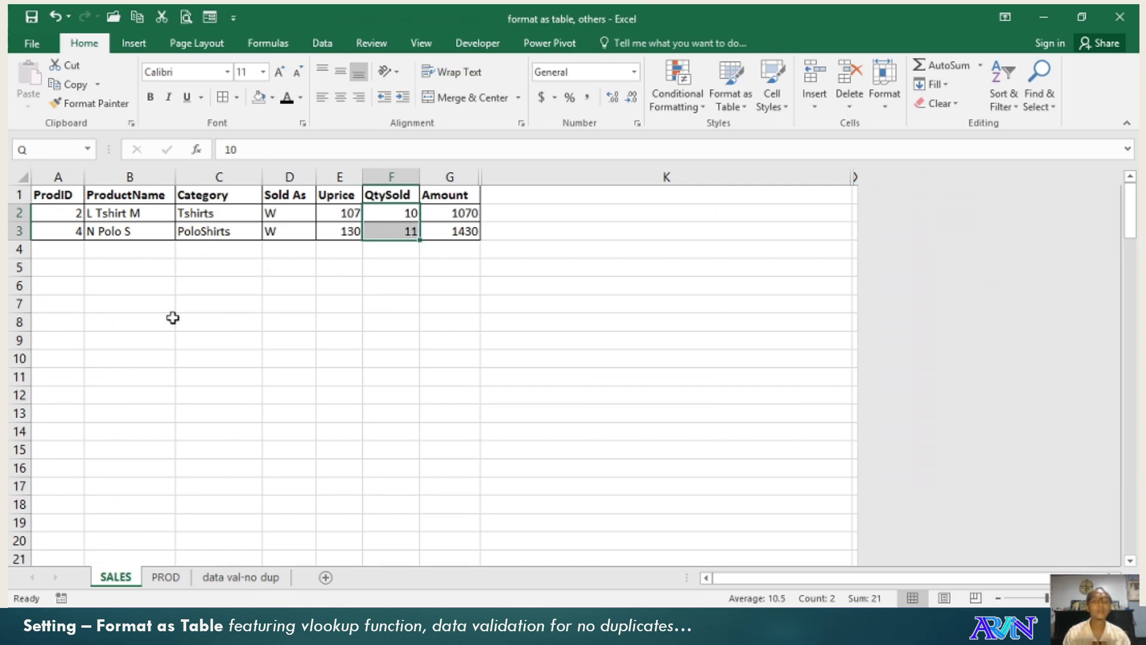
Go back to the 'data val-no dup' sheet and select the PID range from the Name Box.
click(255, 576)
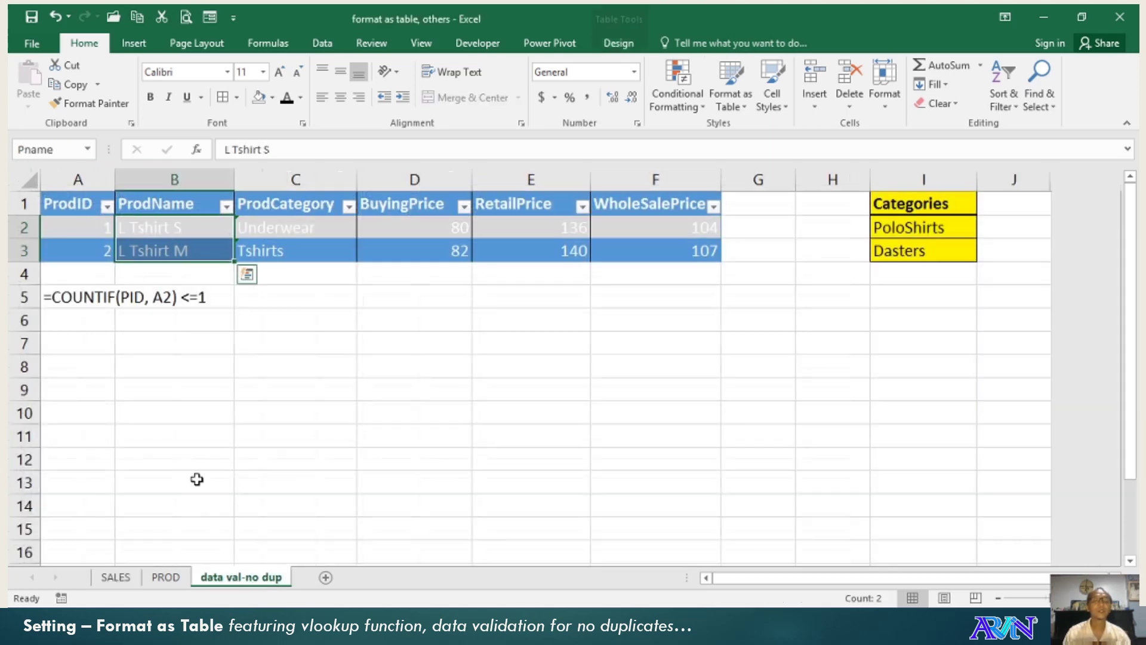
click(96, 232)
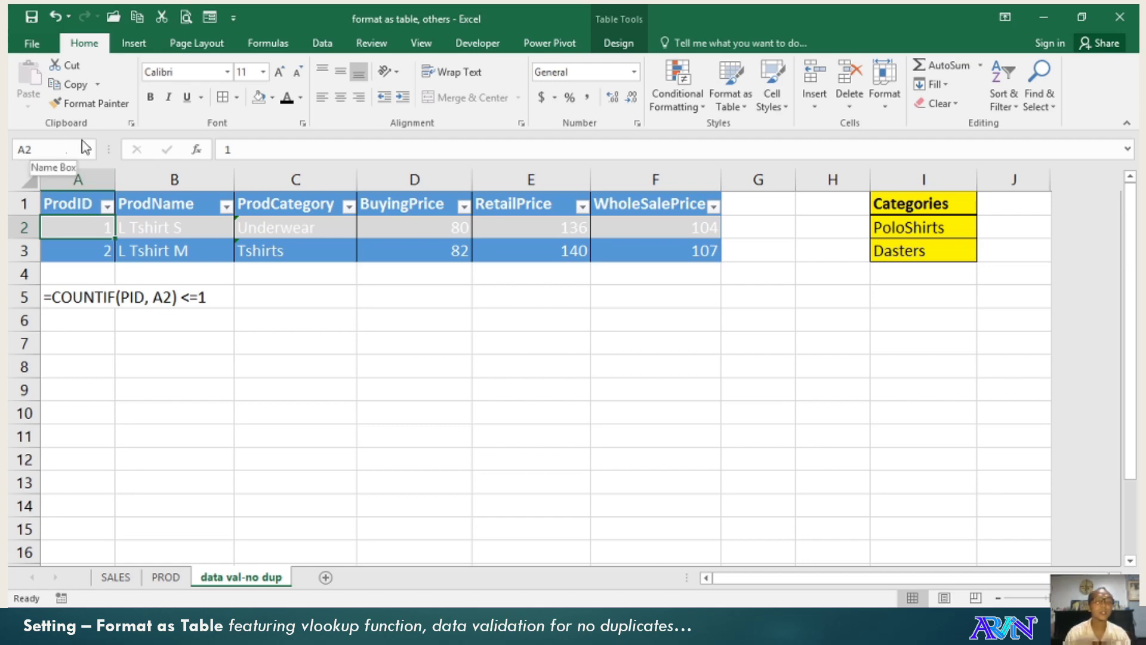
click(89, 149)
key(Escape)
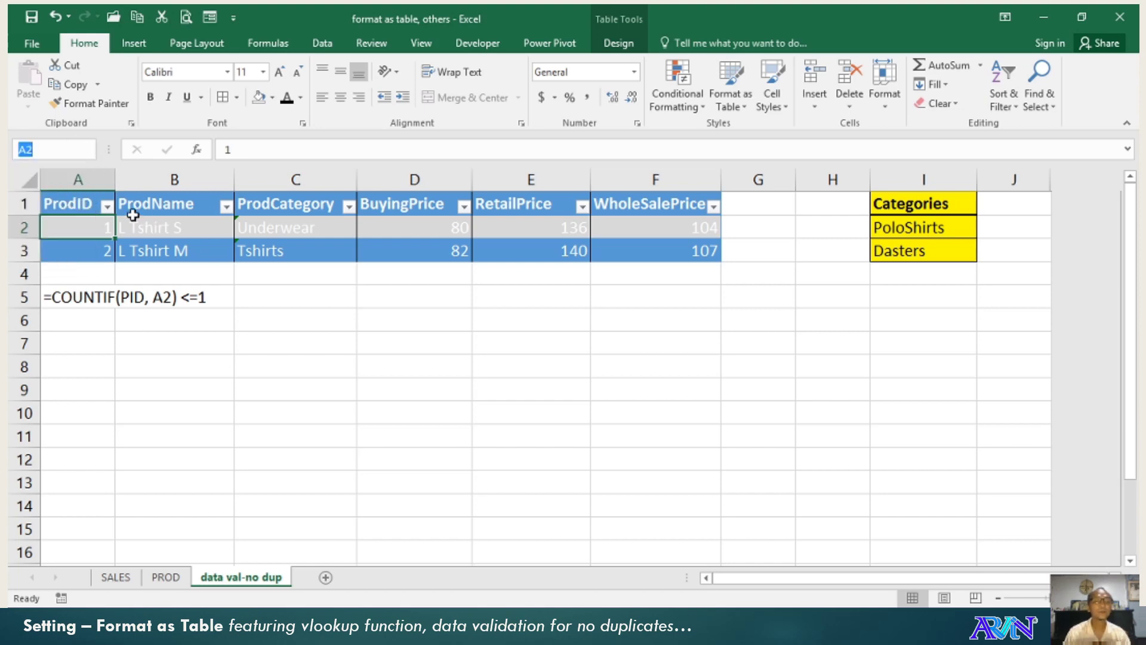
drag(64, 225, 76, 248)
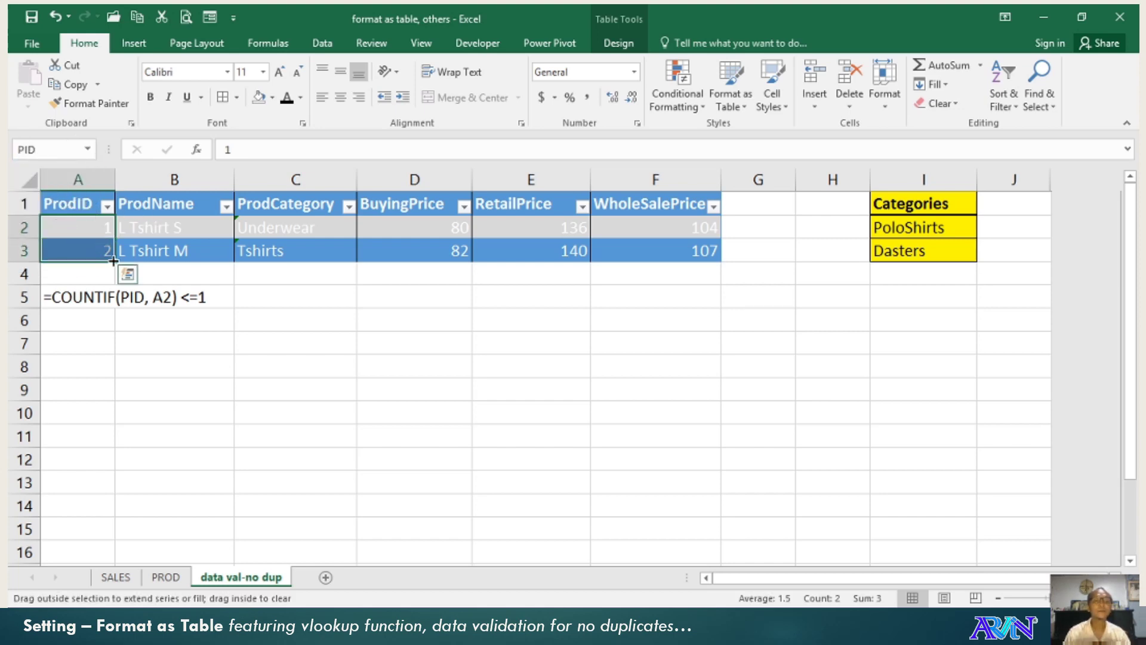
click(161, 233)
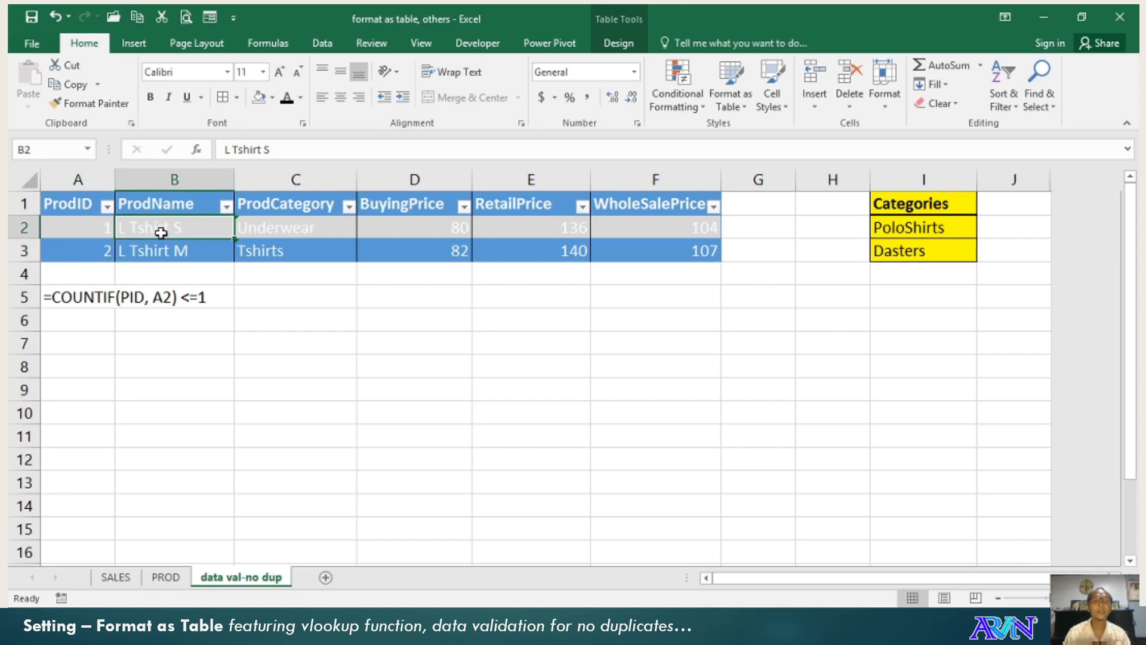
click(89, 228)
click(87, 148)
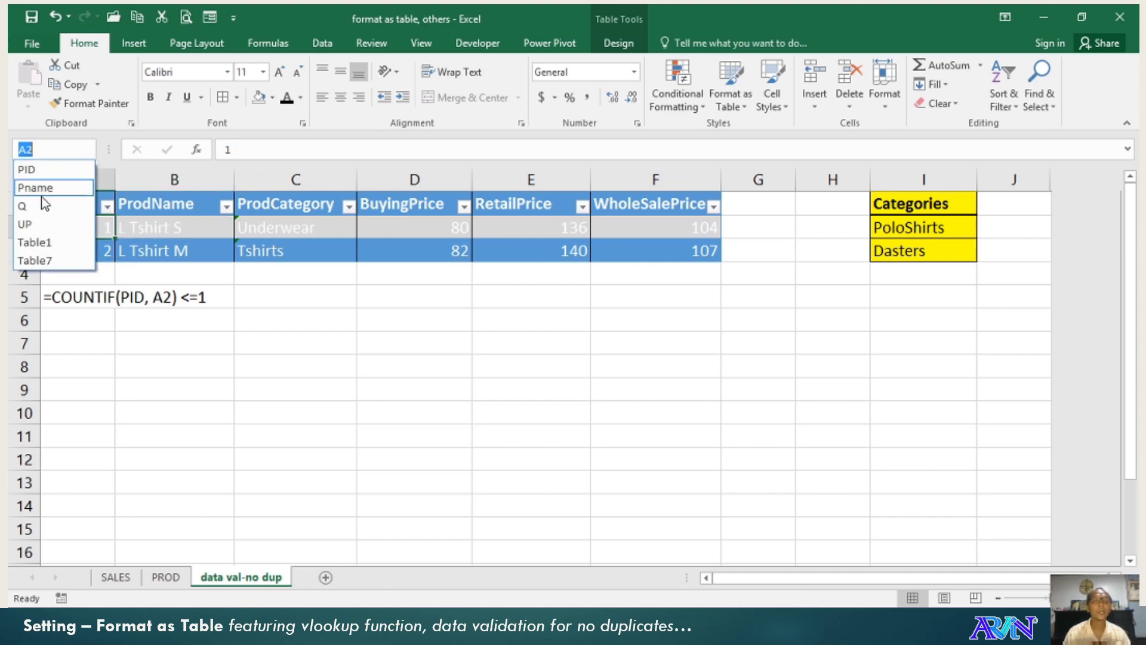
click(34, 172)
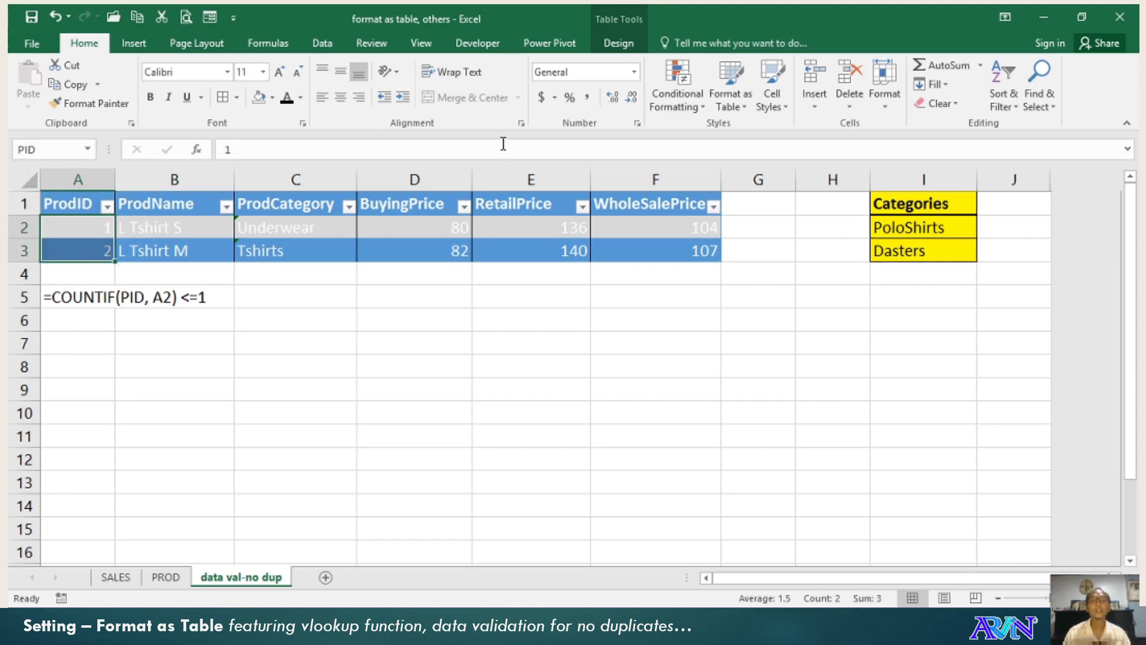
Give the PID cells' validation the input message 'Enter a unique value'.
click(332, 45)
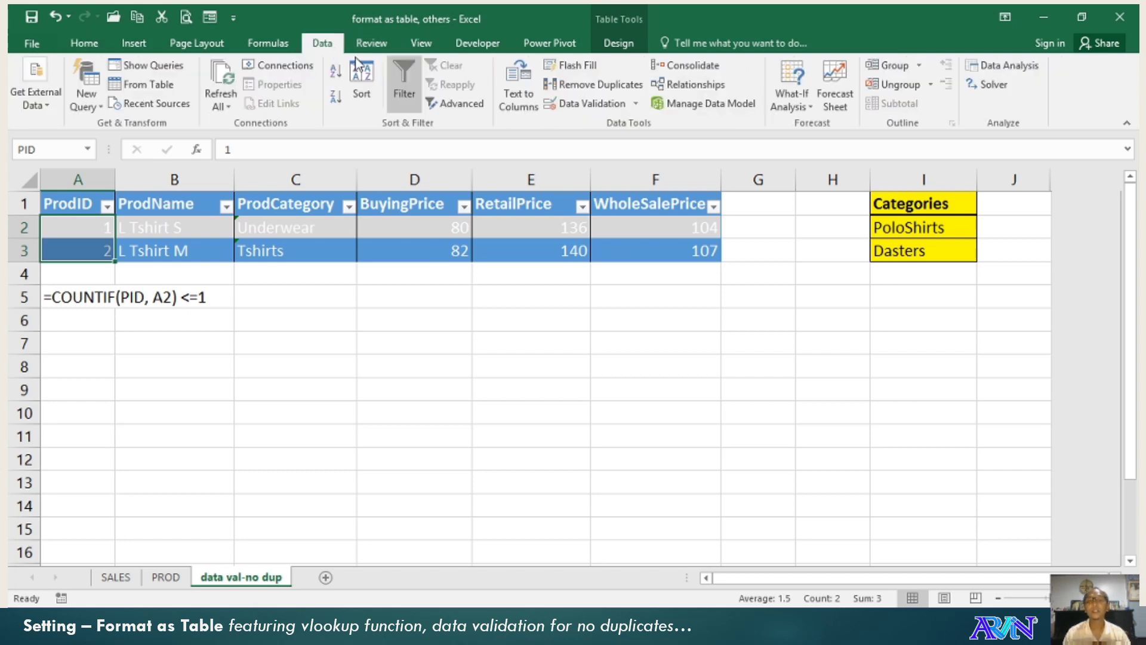
click(574, 104)
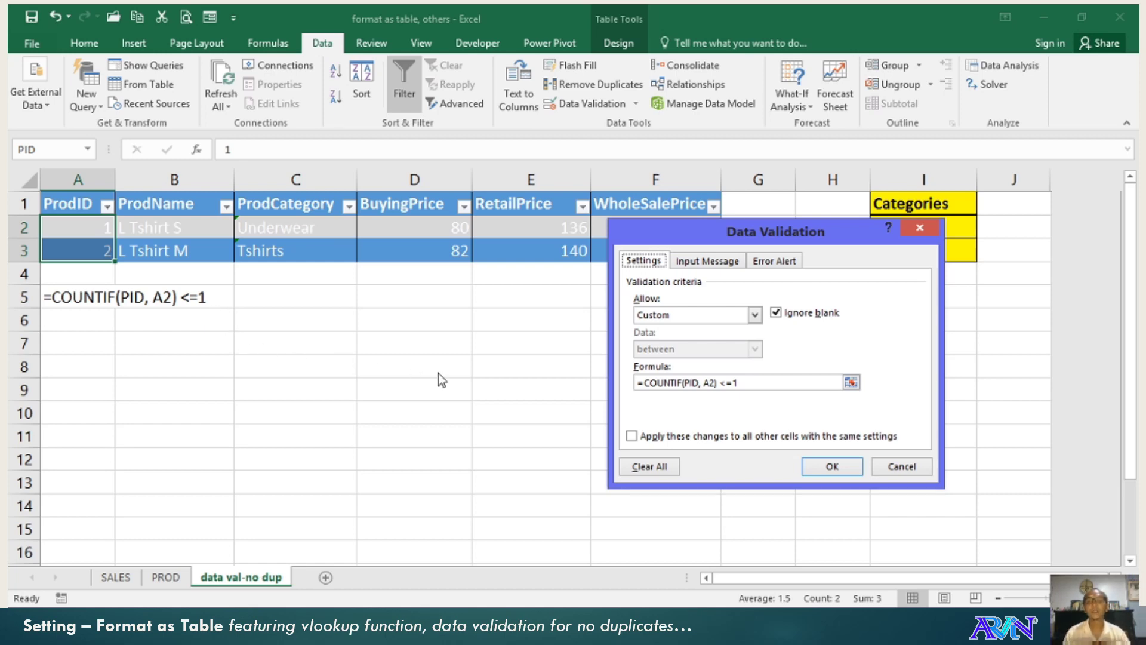
click(696, 262)
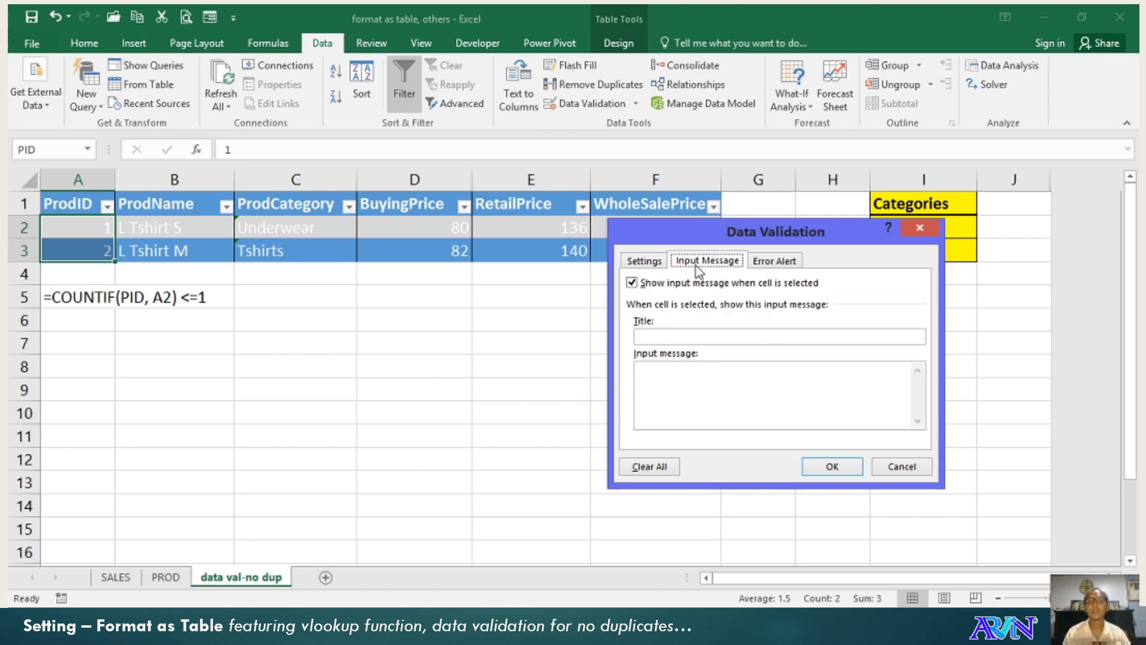
click(659, 377)
text(n)
key(BackSpace)
text(E)
key(BackSpace)
text(Enter a unqi)
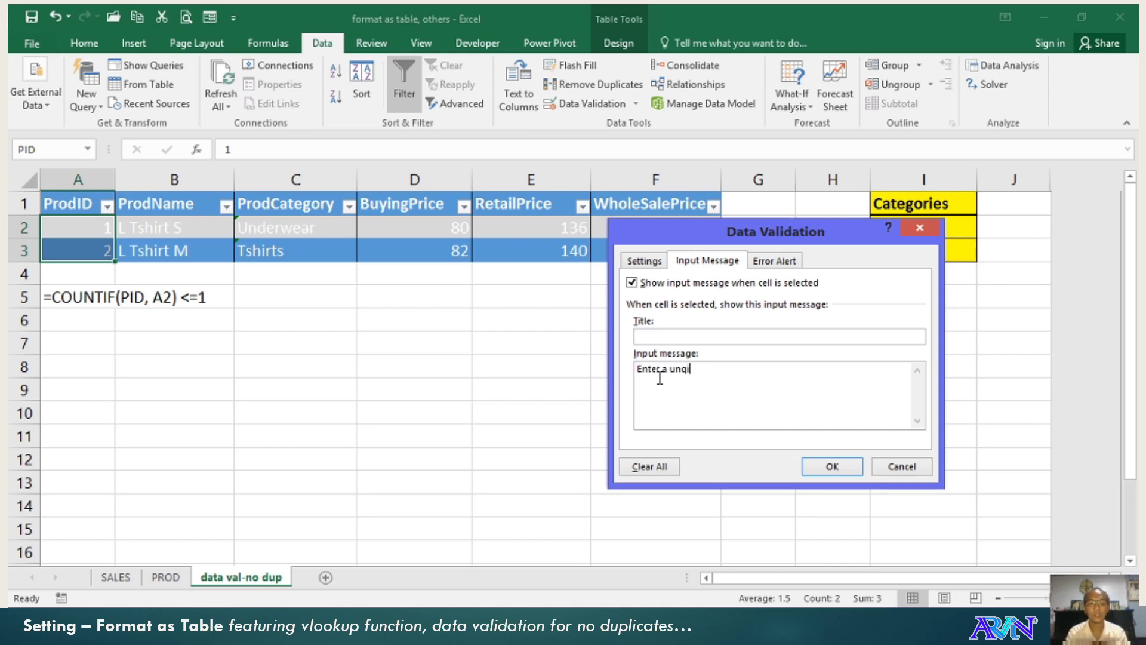
key(BackSpace)
text(ique value)
click(776, 261)
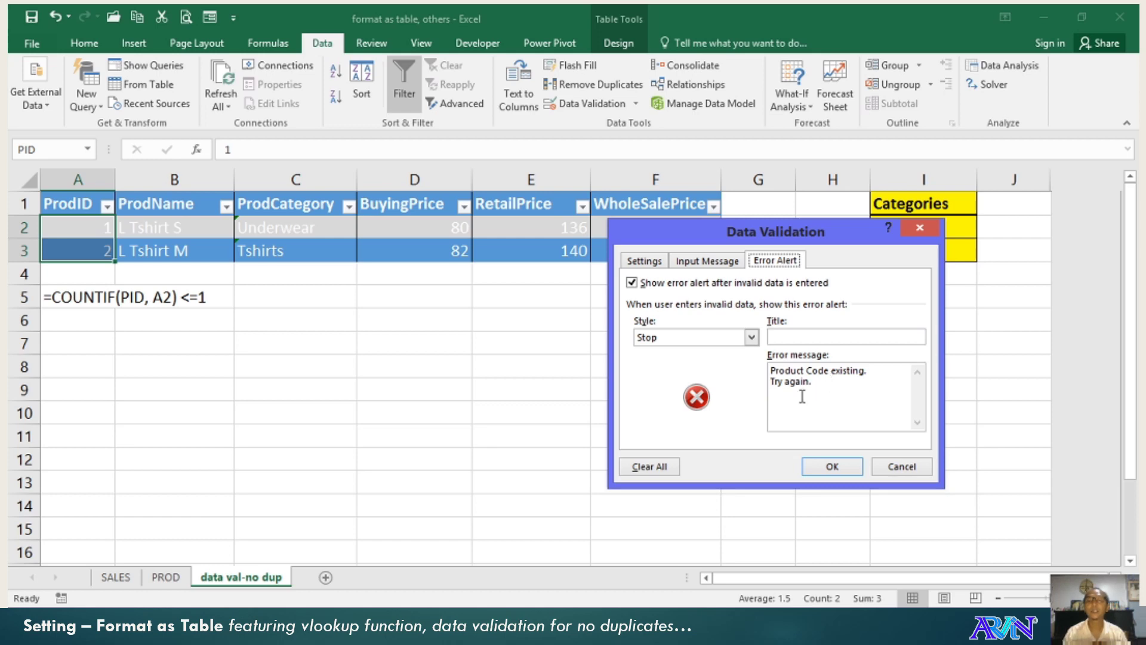
Apply the unique-ProdID validation and enter ProdID 3 in A4 as a new table row.
click(832, 467)
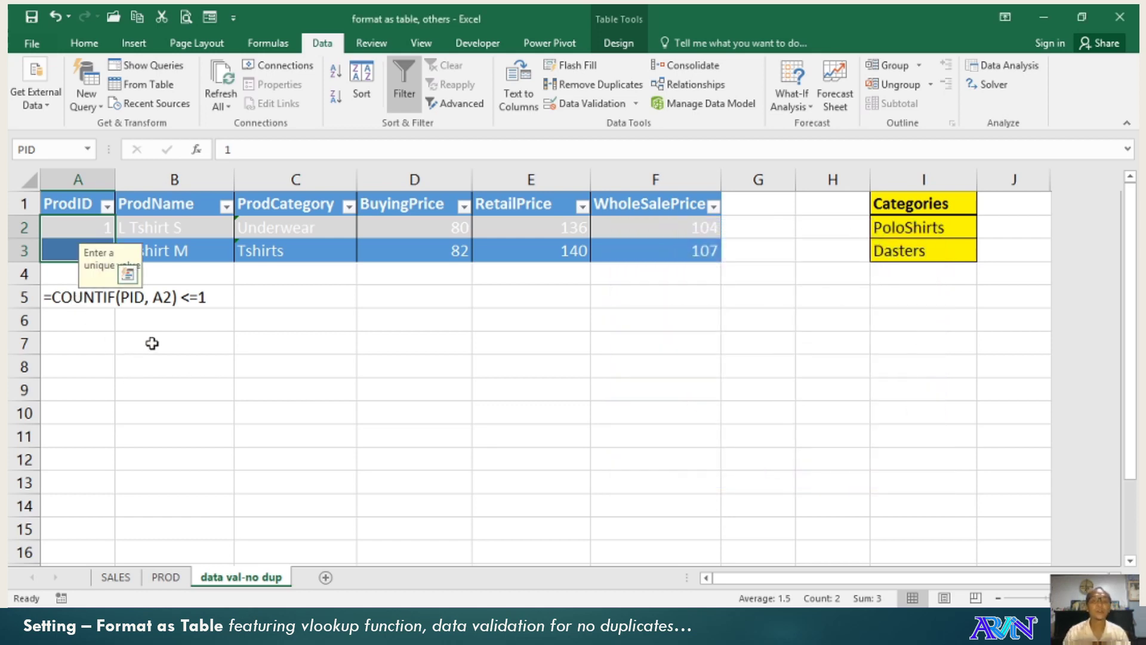
click(269, 341)
drag(81, 200, 90, 230)
click(626, 249)
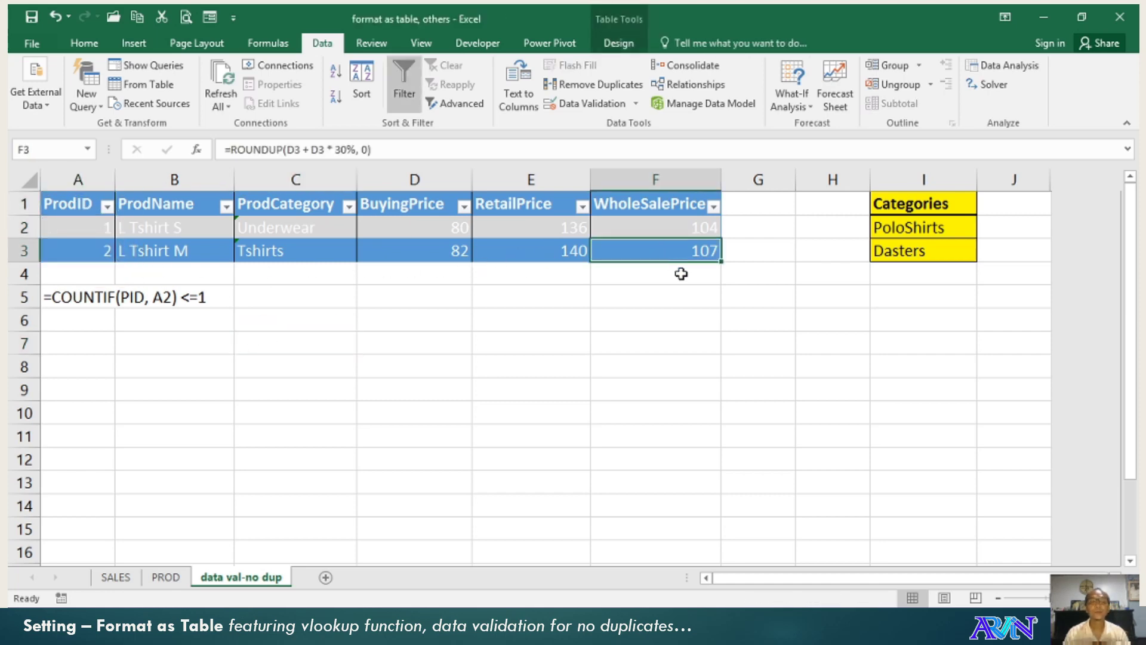
key(Down)
key(Left)
key(Left)
key(Left)
key(Left)
key(Left)
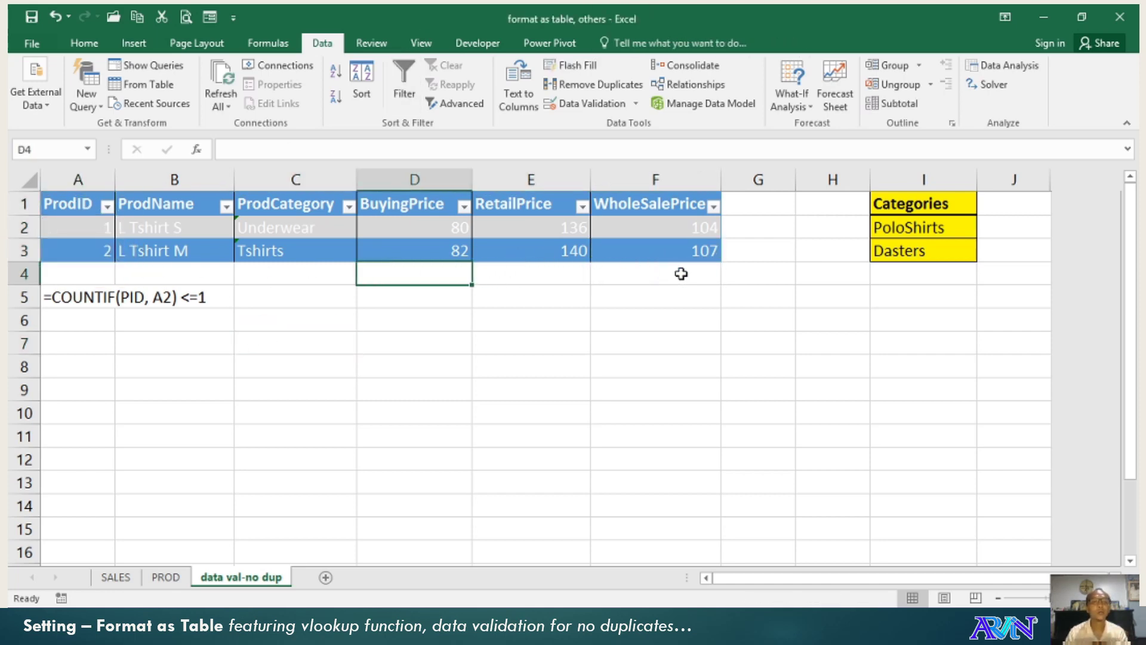
text(3)
key(Return)
Delete the COUNTIF note text in cell A5.
key(Up)
key(Down)
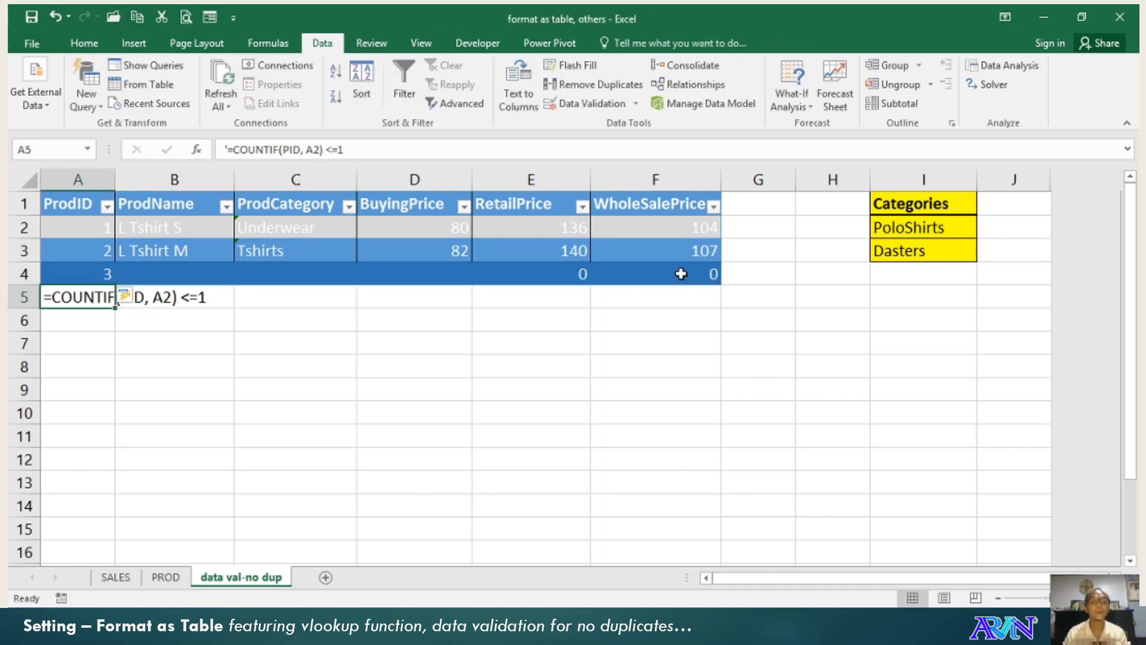
key(Delete)
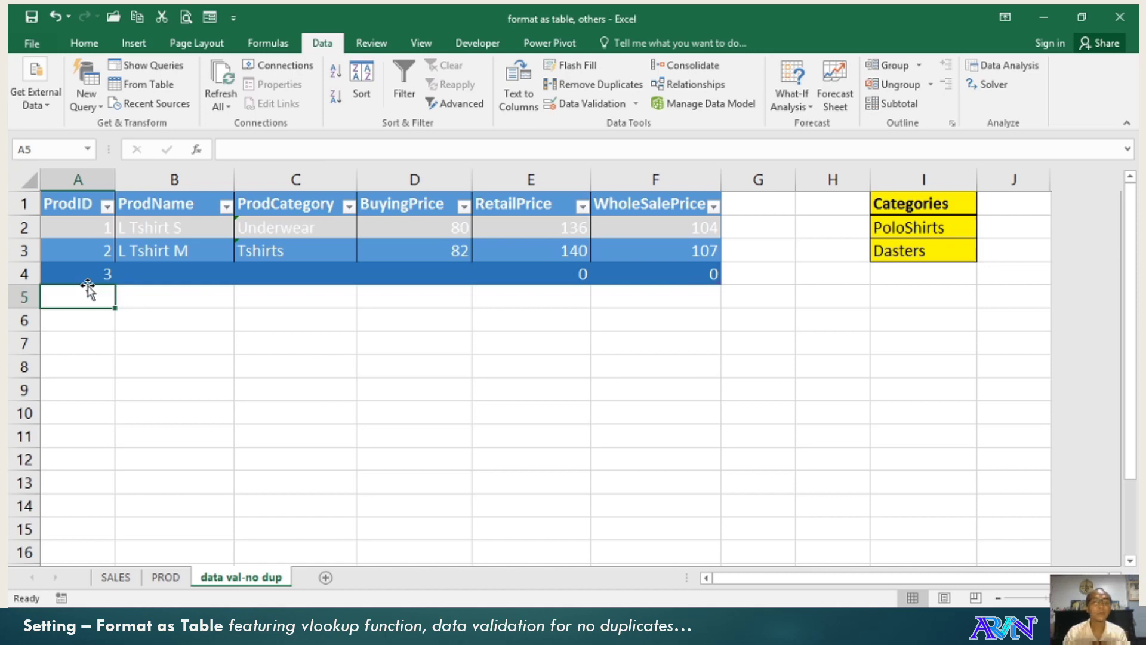
key(Up)
Select the BuyingPrice through WholeSalePrice values, then return to ProdName in row 4.
key(Right)
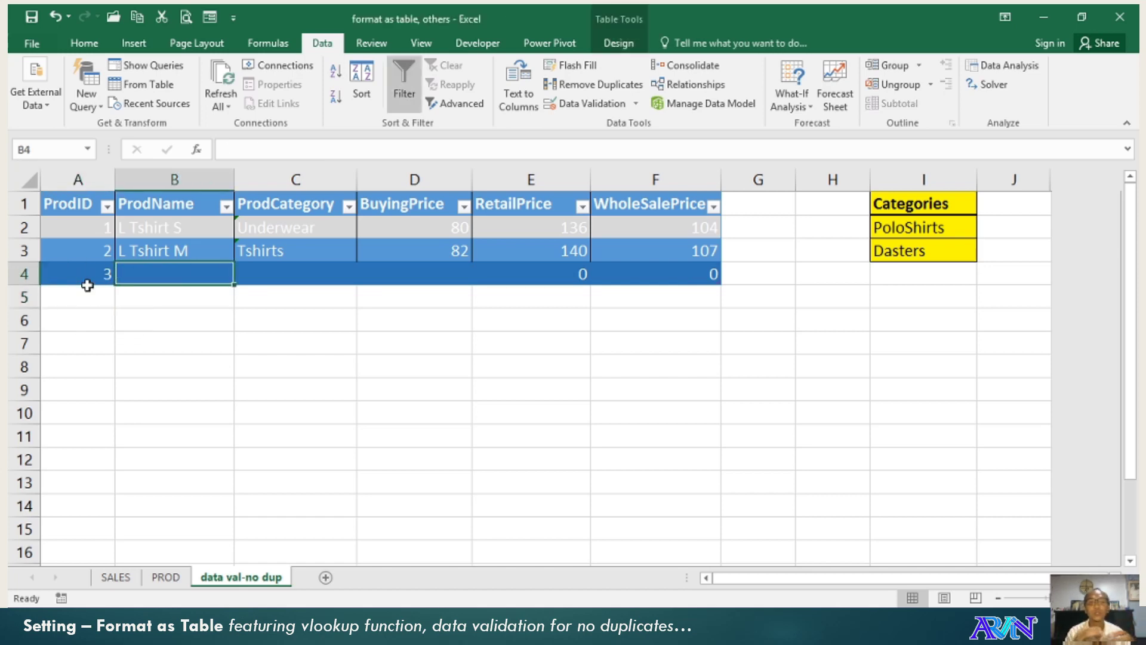
key(Up)
key(Up)
key(Right)
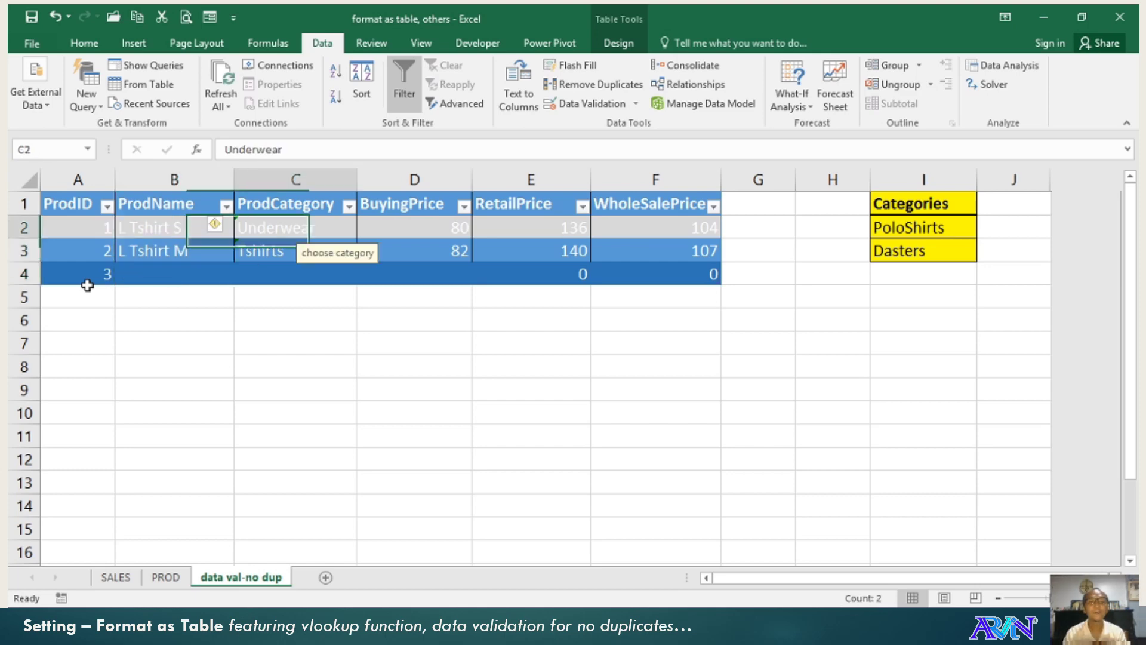
key(Right)
key(shift+Down)
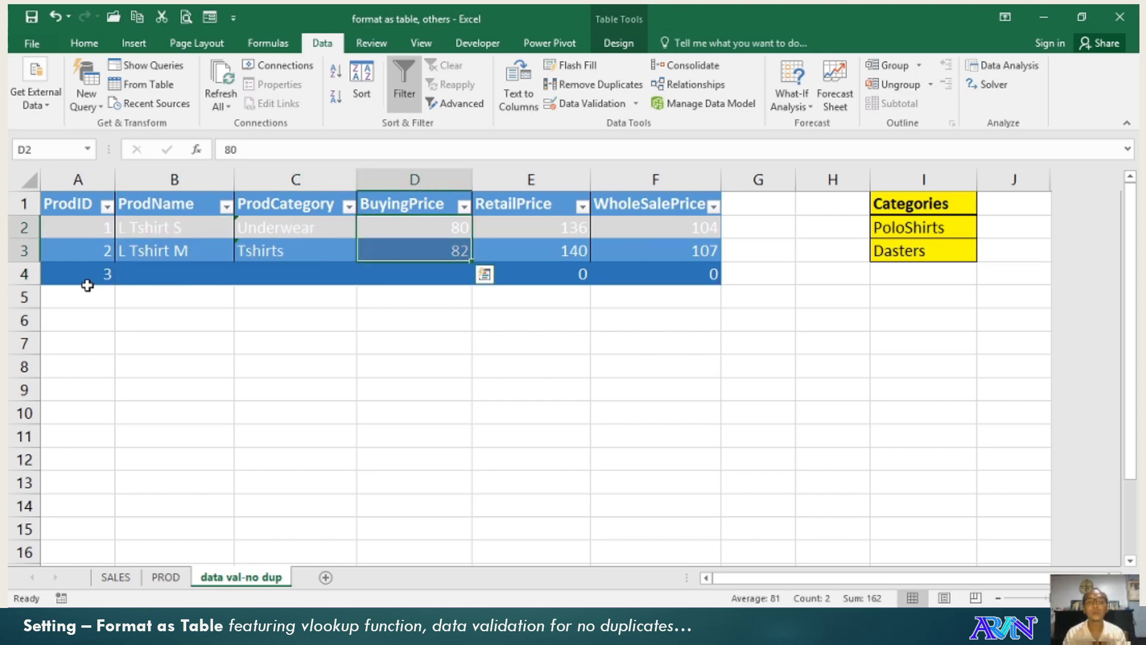
key(Right)
key(shift+Down)
key(Right)
key(shift+Down)
key(Down)
key(Left)
key(Down)
key(Left)
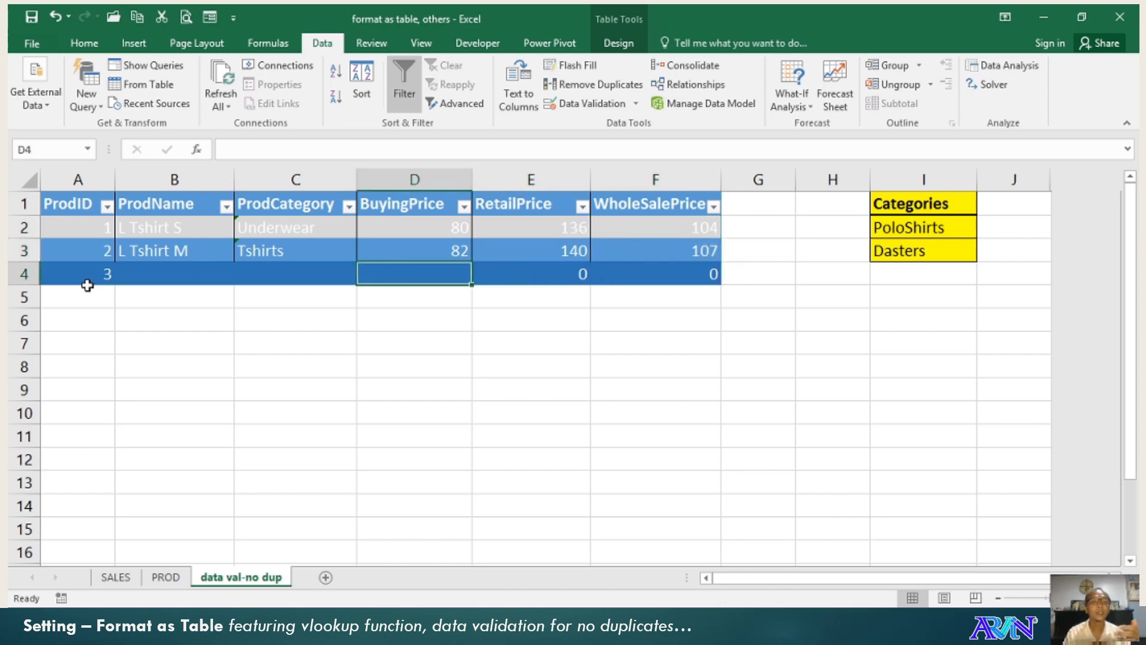
key(Left)
key(Left)
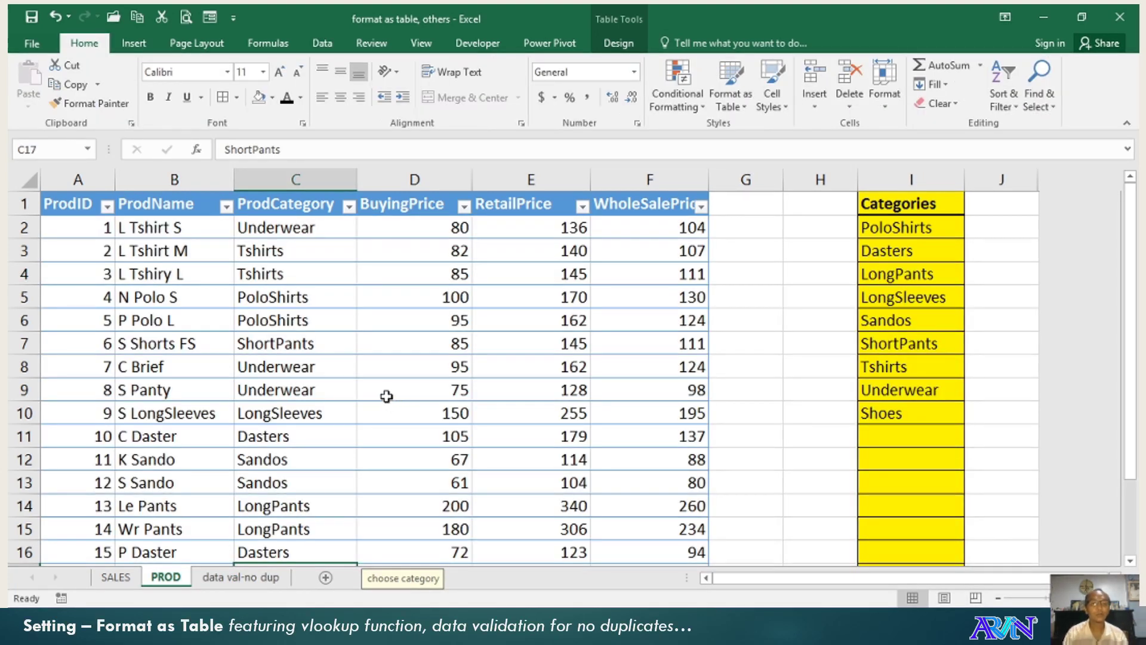
Try entering duplicate ProdID 17 in row 19 and cancel the rejection error.
click(339, 409)
click(302, 347)
scroll(323, 391, down, 1)
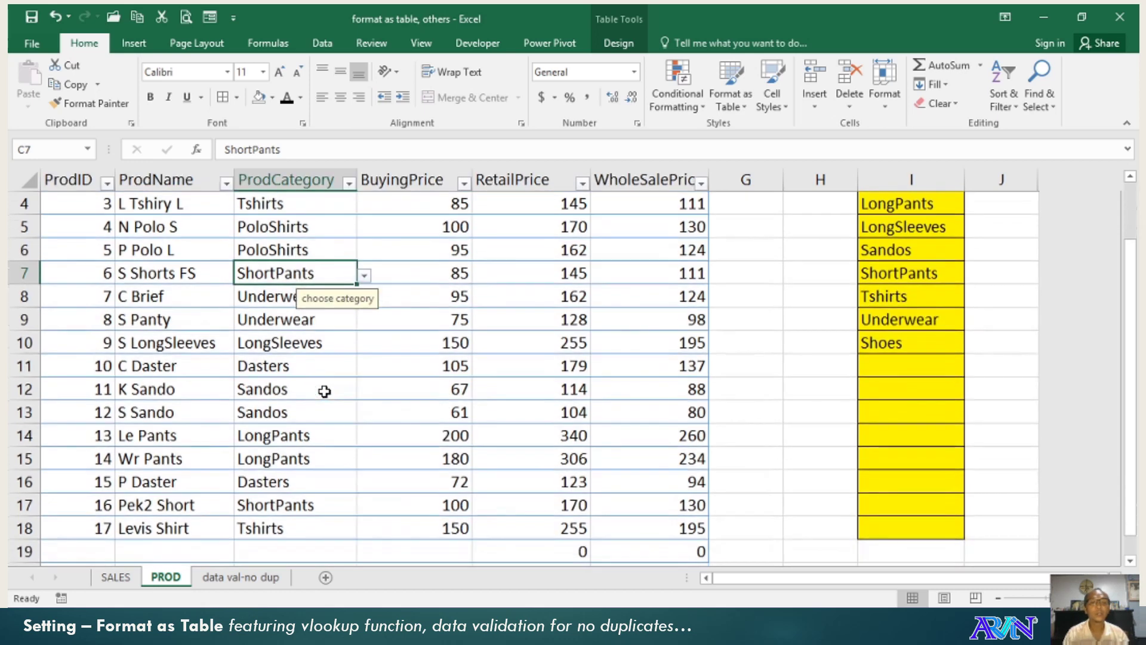
scroll(322, 401, down, 2)
click(104, 411)
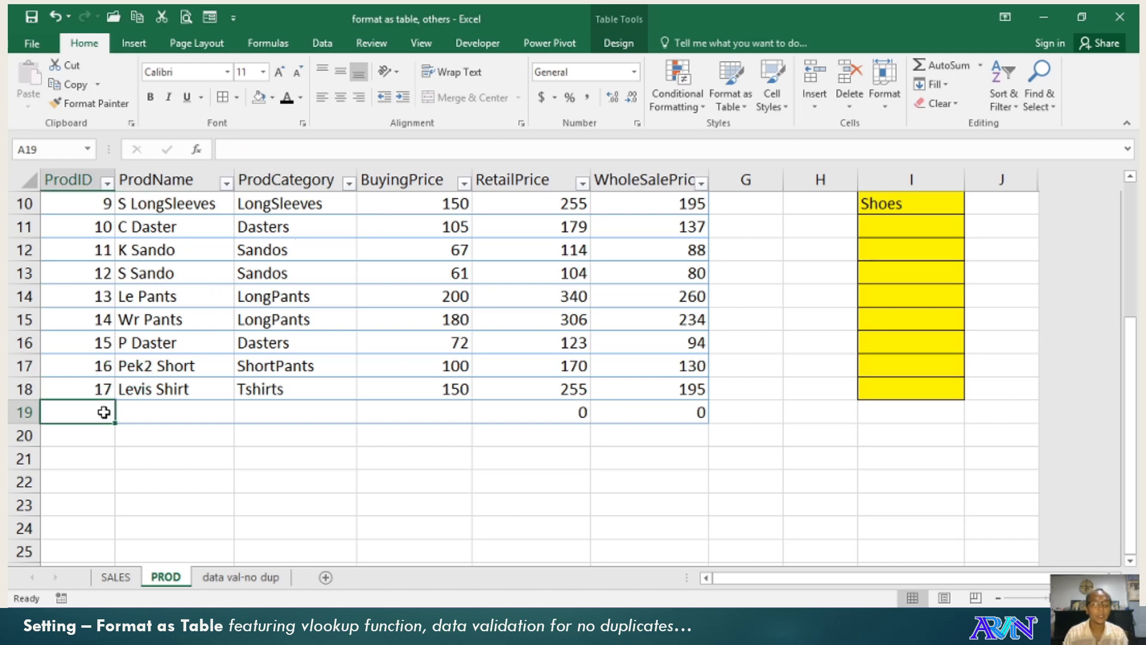
text(17)
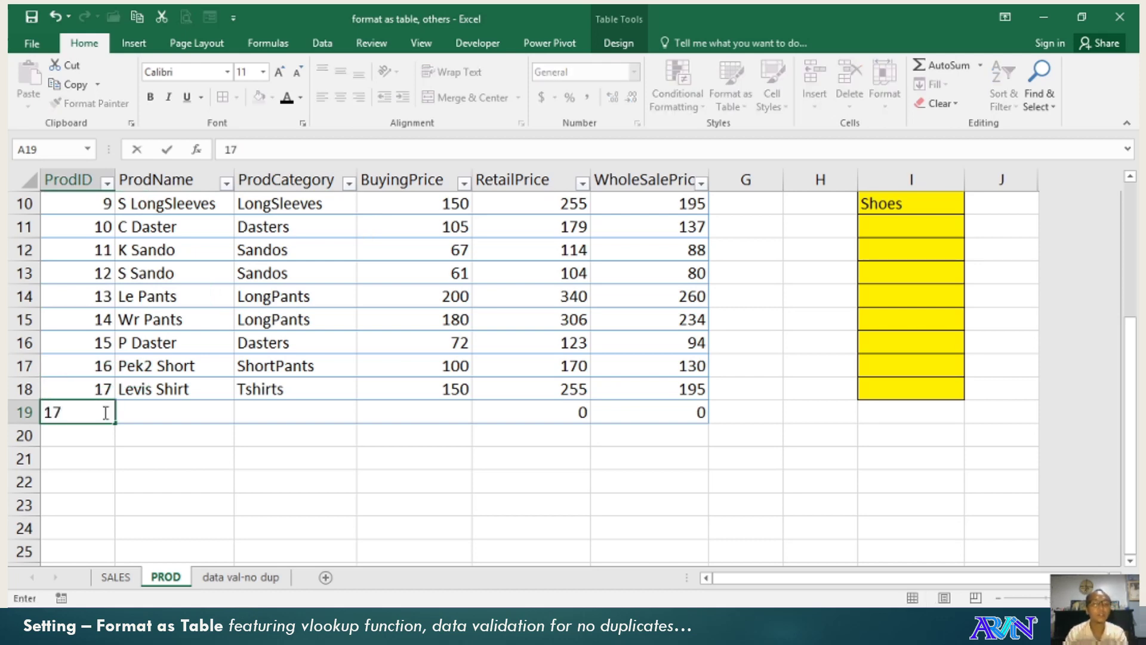
key(Return)
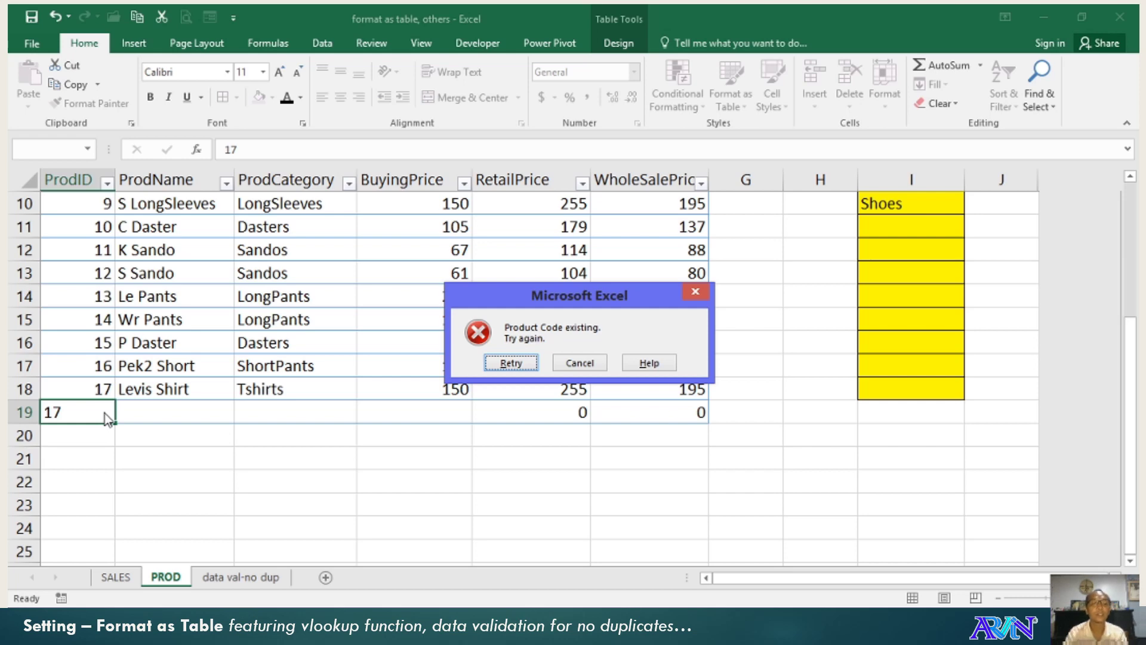
key(Escape)
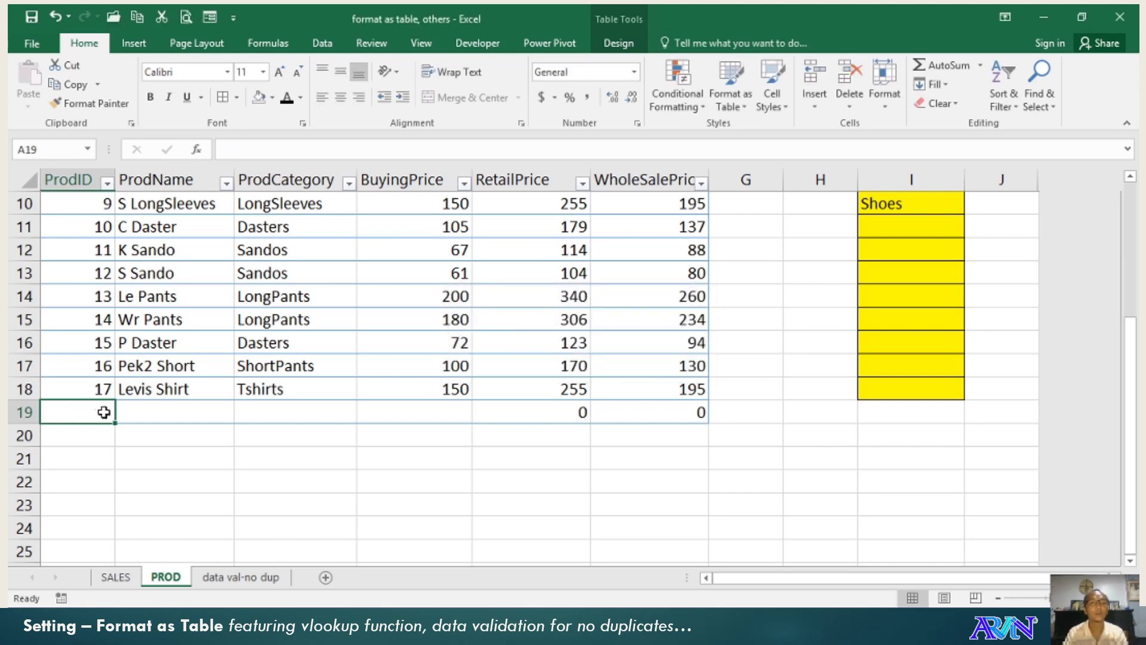
Enter ProdID 18 with product name Nike in row 19.
text(18)
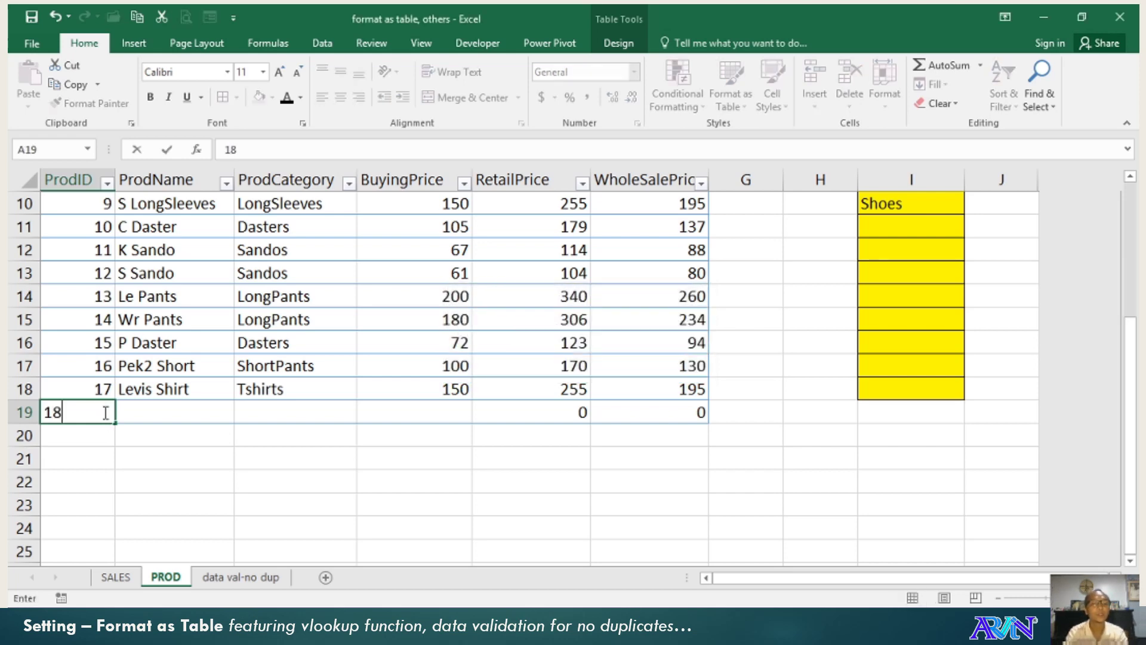
key(Tab)
text(S)
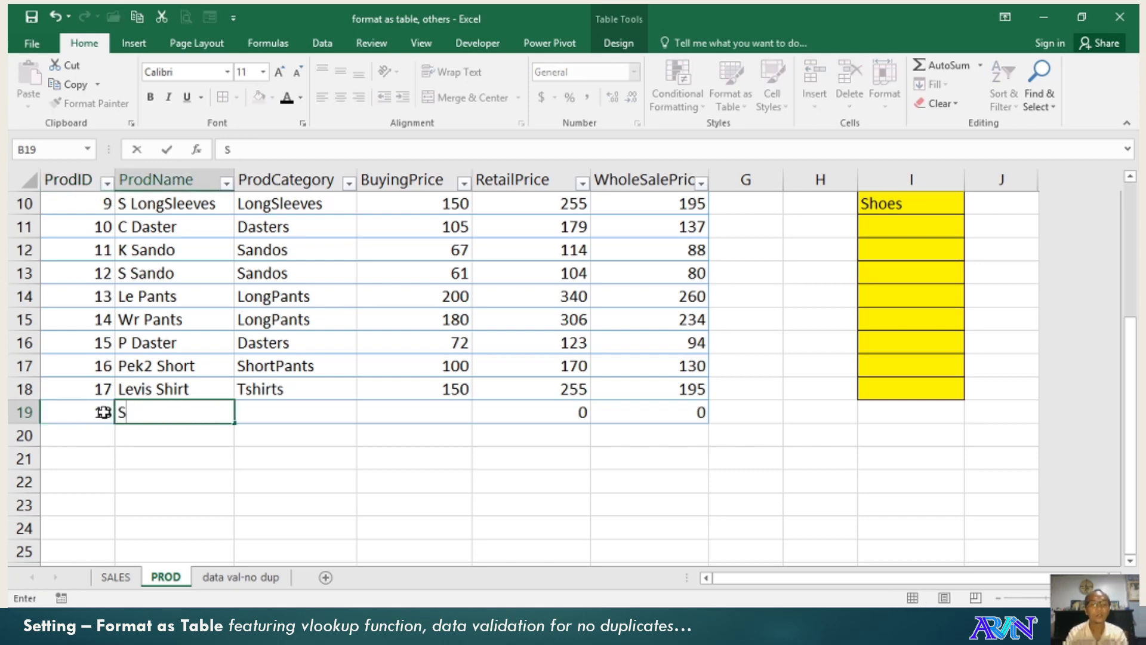
key(BackSpace)
text(Nike)
key(Tab)
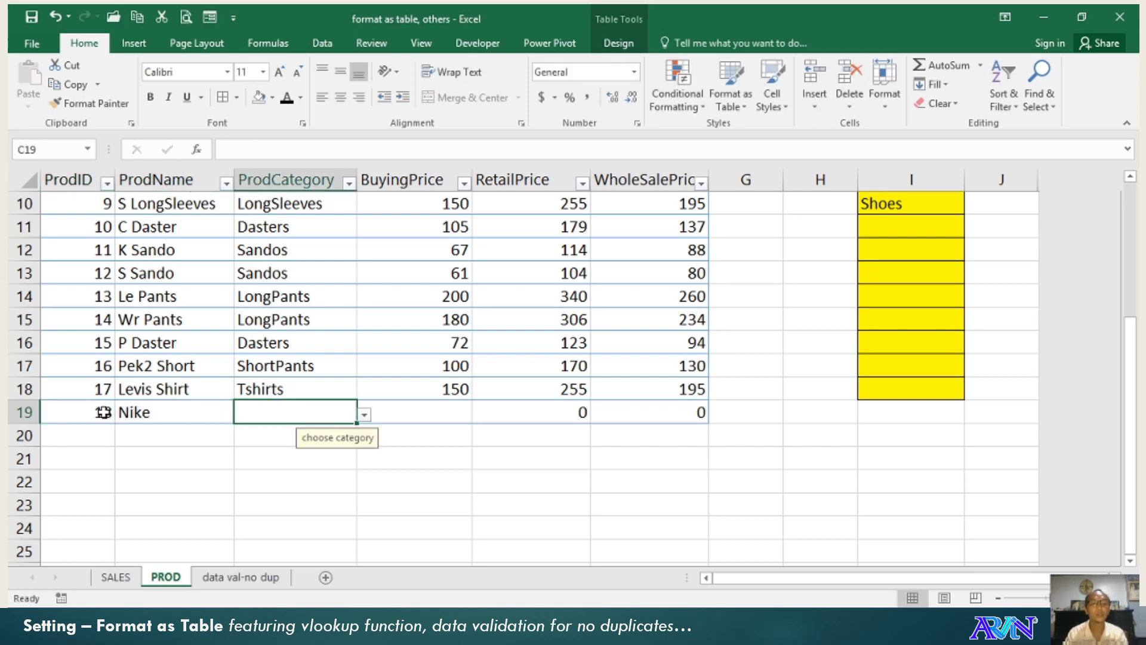
Choose Shoes as the category and enter buying price 1000.
click(363, 415)
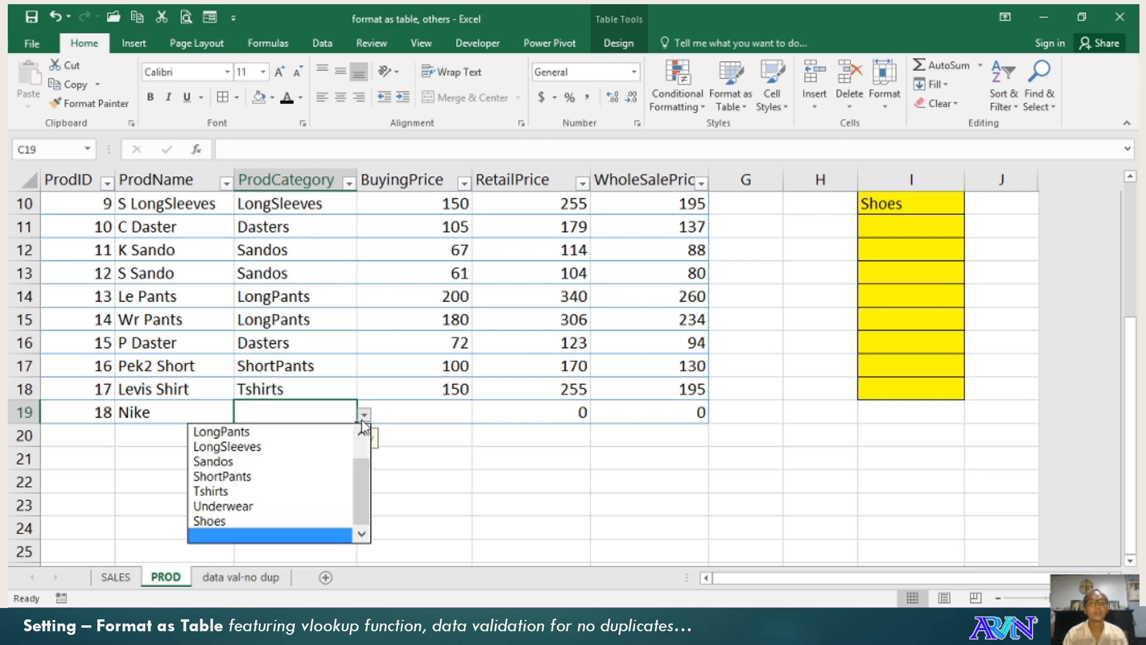
click(242, 520)
click(415, 415)
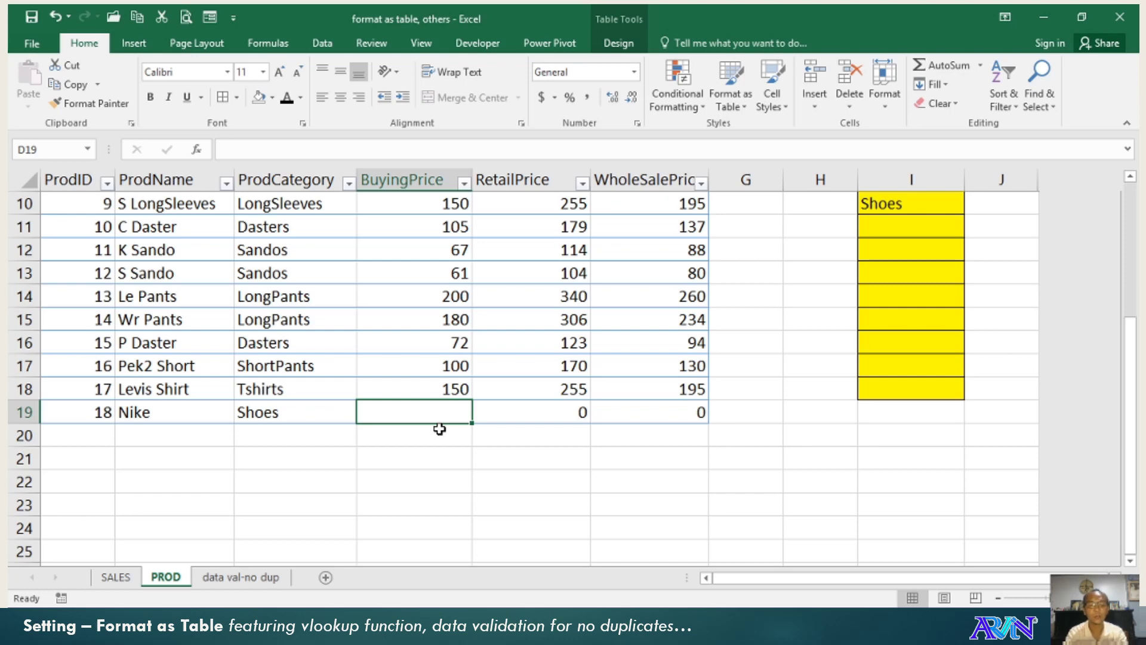
text(1000)
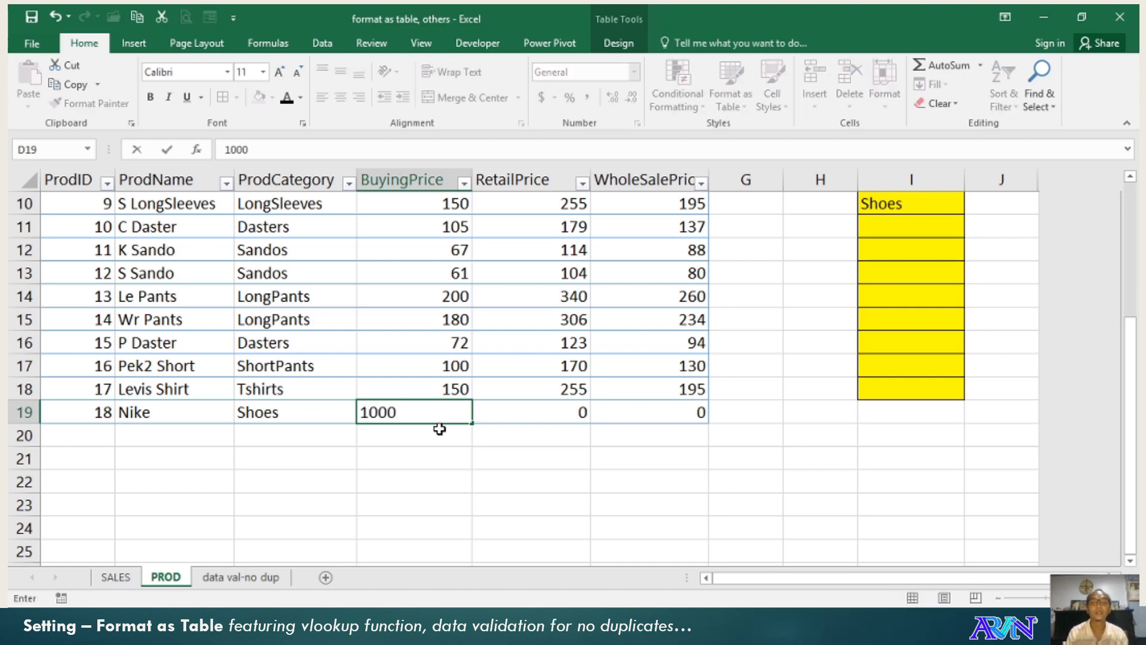
key(Tab)
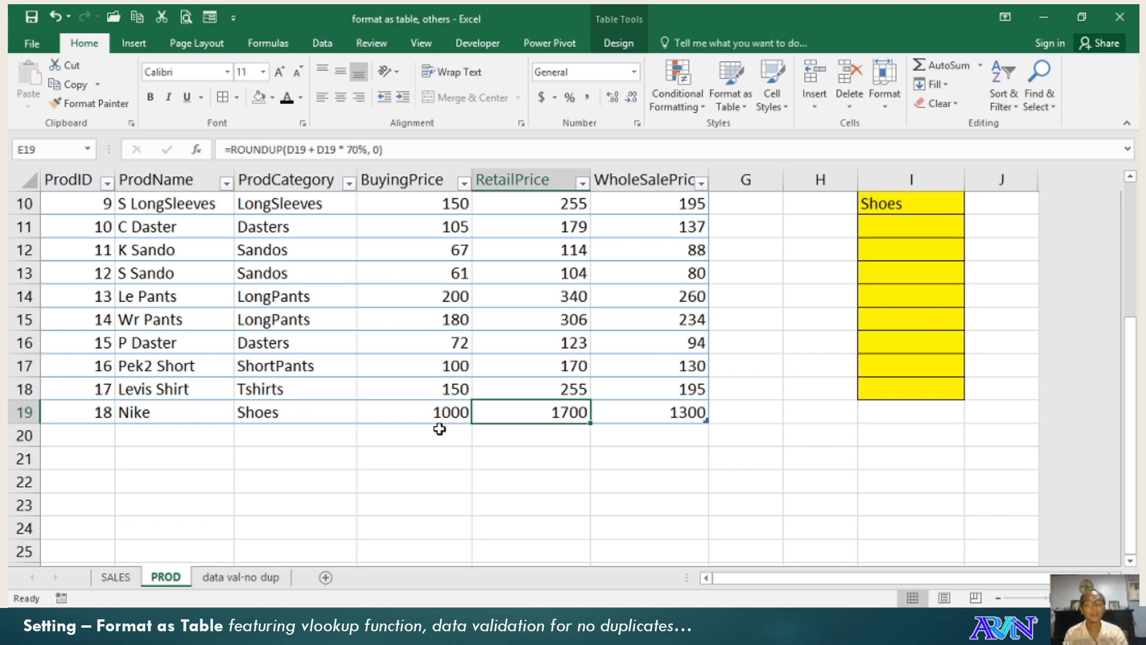
key(F2)
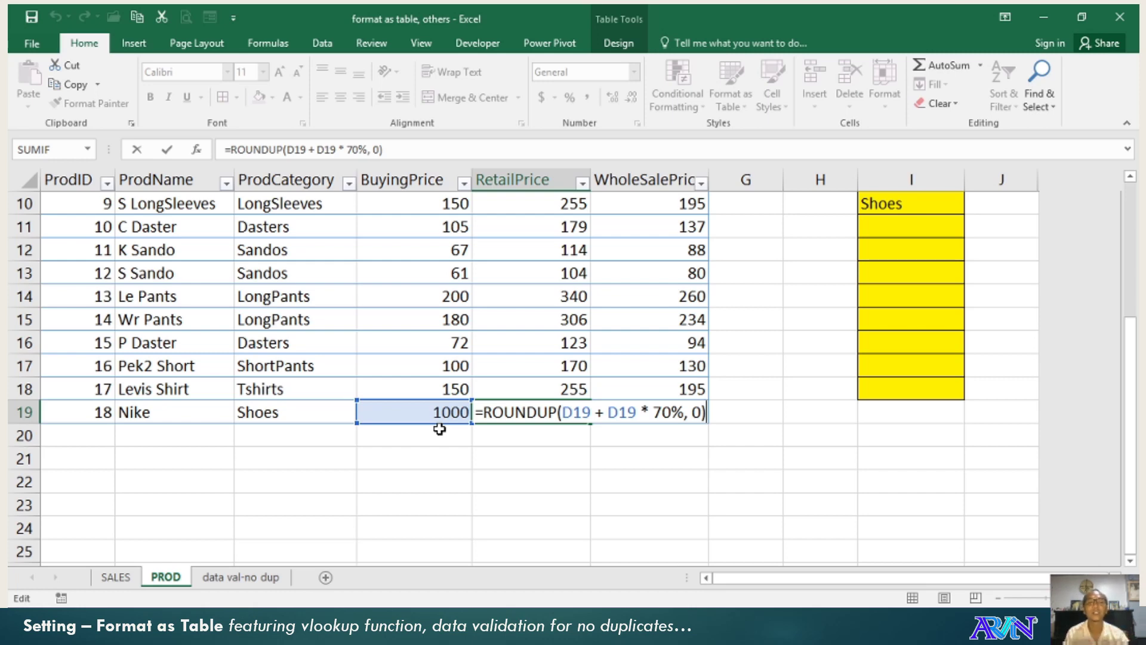
key(Return)
key(Up)
key(Right)
key(F2)
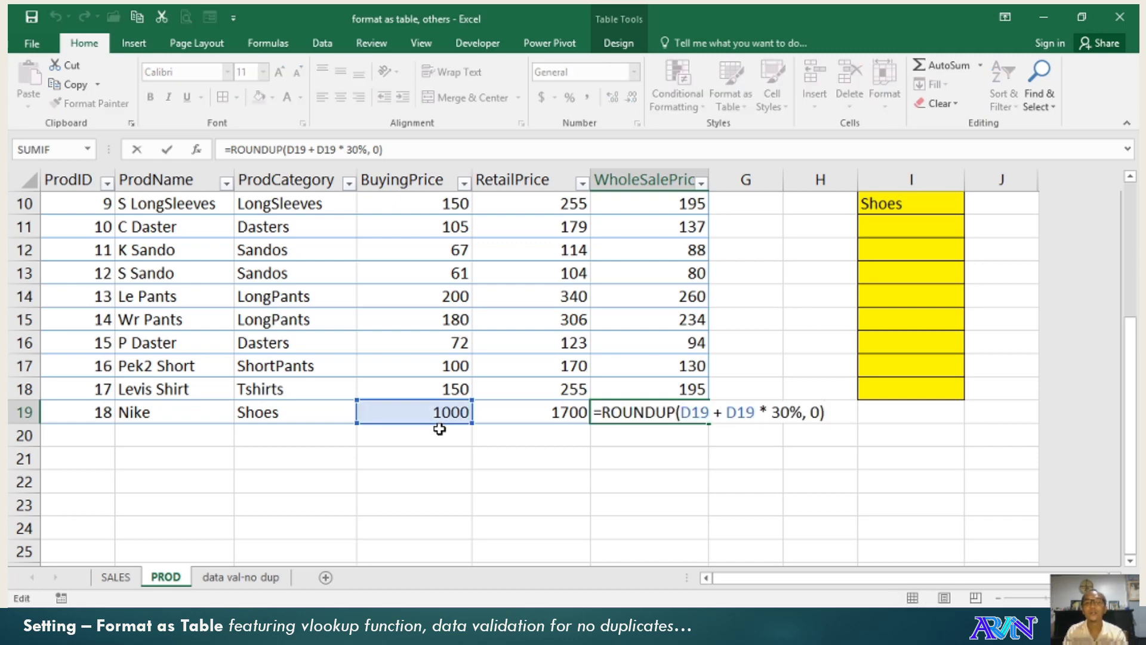
key(Return)
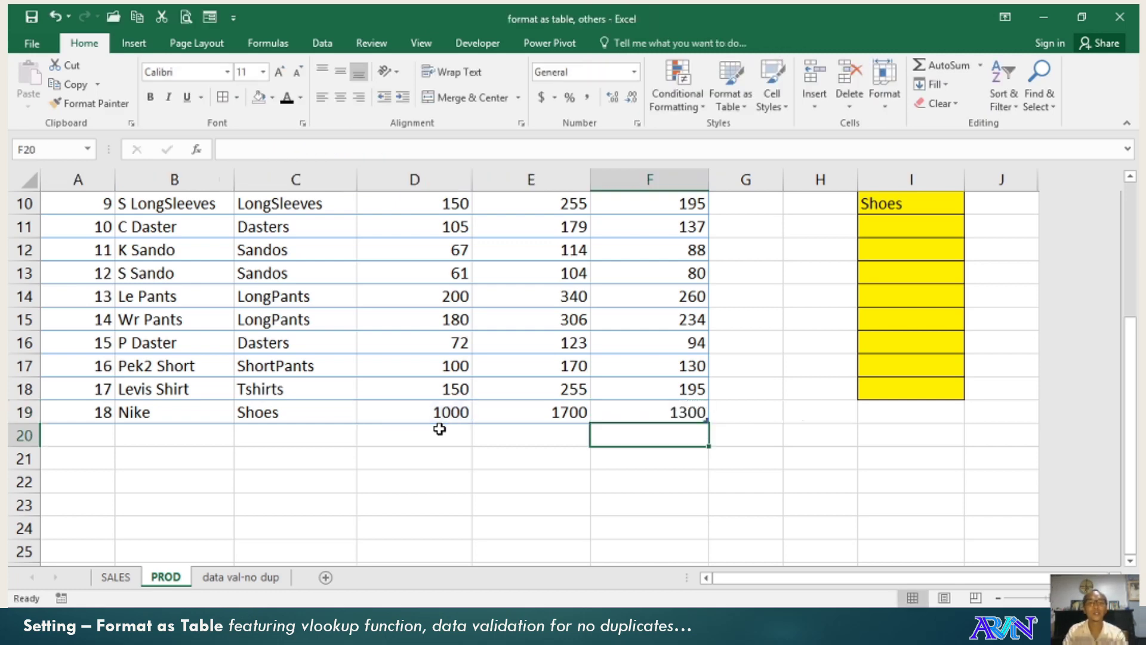
key(Up)
key(Up)
key(Up)
key(Up)
key(Up)
key(Up)
key(Up)
key(Up)
key(Up)
key(Up)
key(Up)
key(Up)
key(Up)
key(Up)
key(Up)
key(Up)
key(Up)
key(Up)
key(Up)
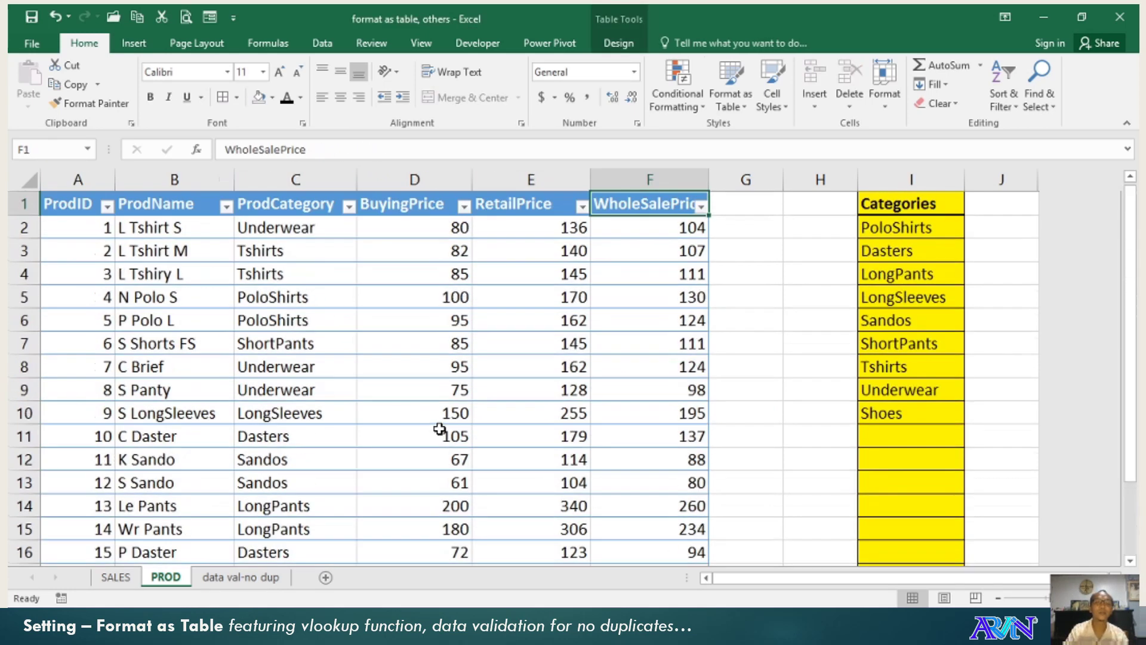
On the SALES sheet, inspect the Category and ProductName lookup formulas in columns B and C.
click(126, 576)
scroll(248, 365, up, 1)
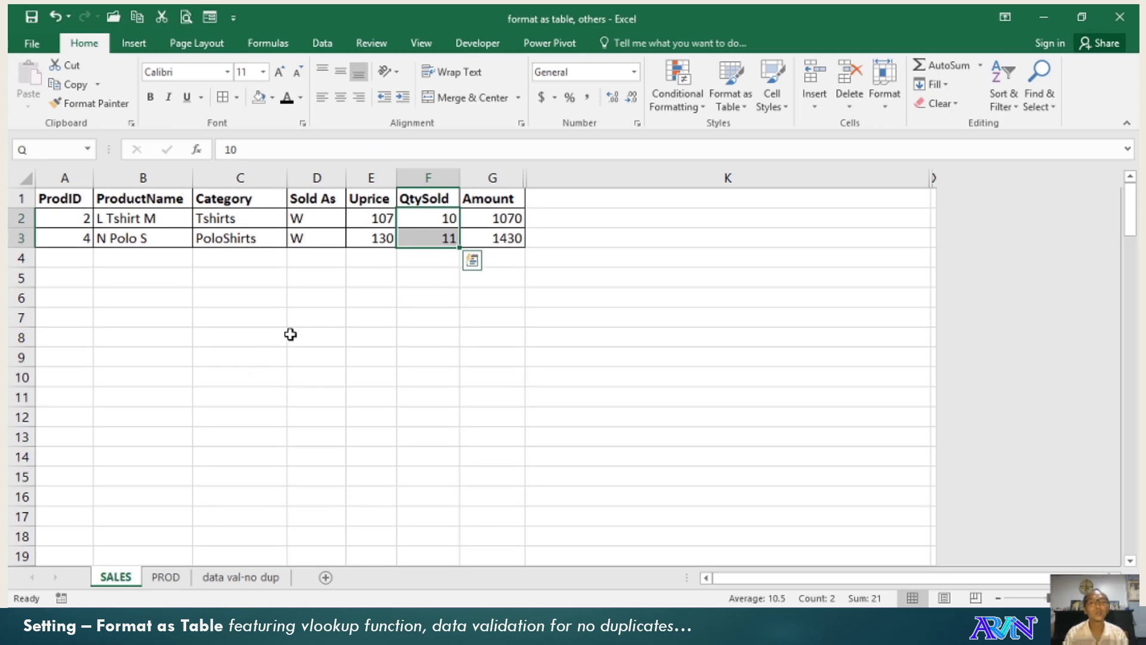
click(210, 272)
click(207, 217)
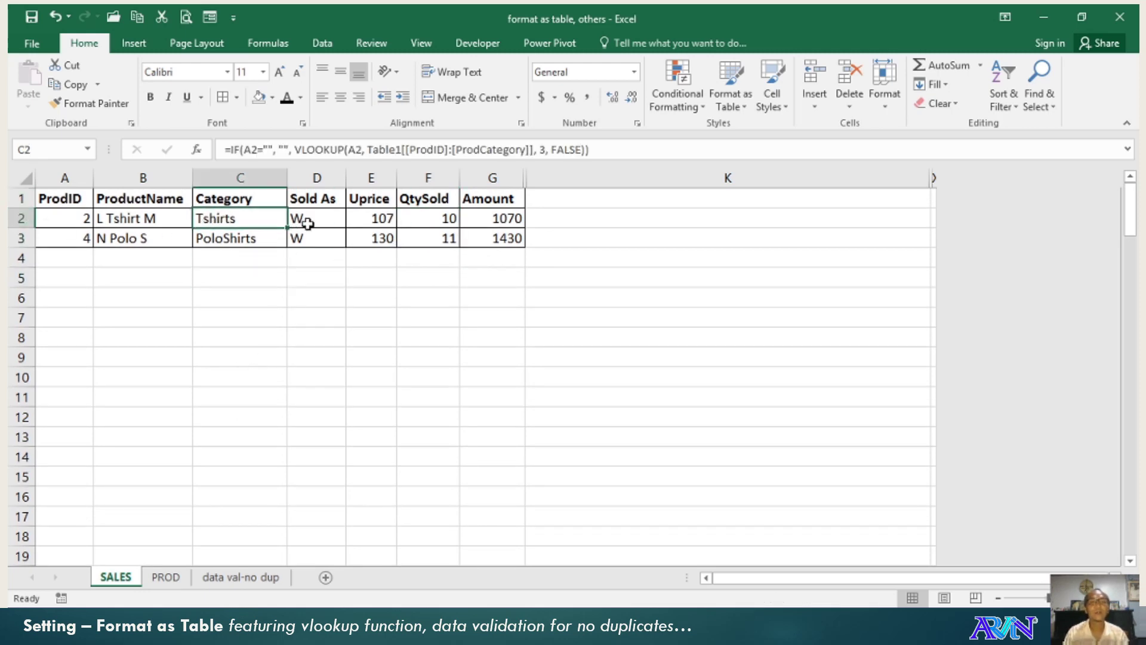
click(161, 237)
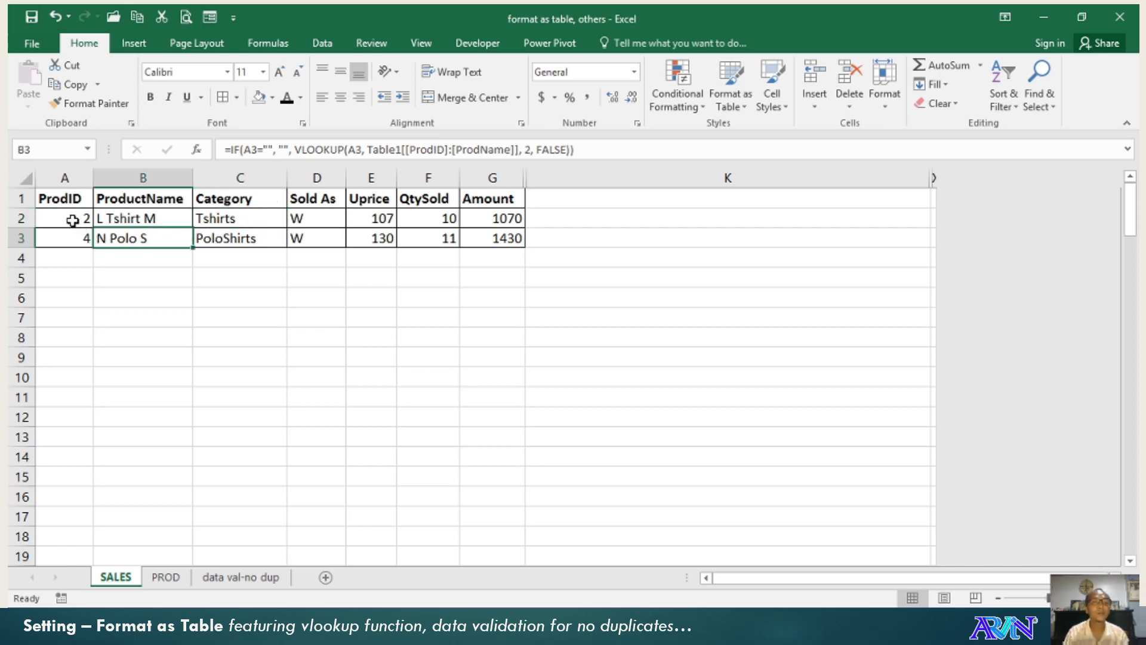
drag(171, 219, 165, 234)
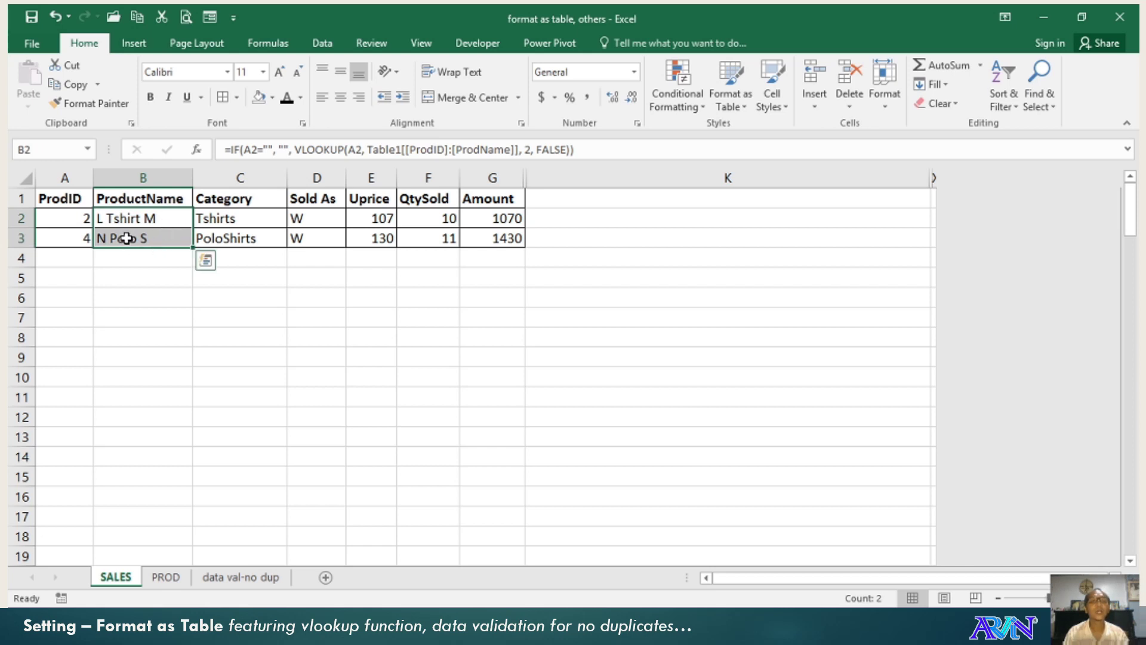
click(141, 280)
click(122, 222)
click(1096, 597)
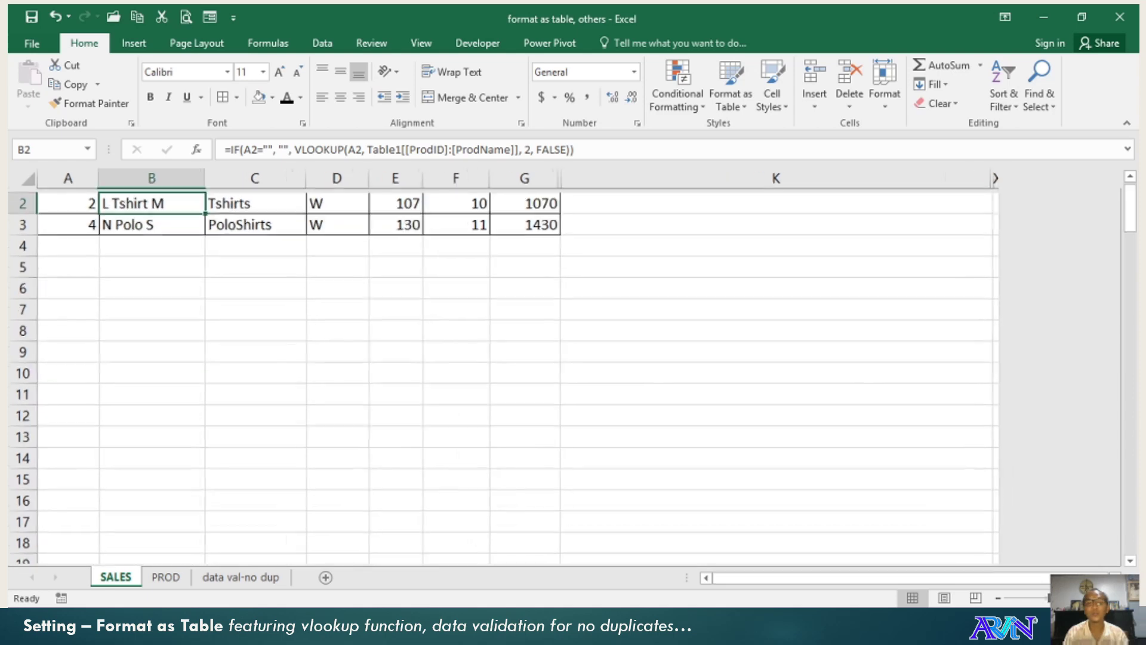
scroll(993, 499, up, 1)
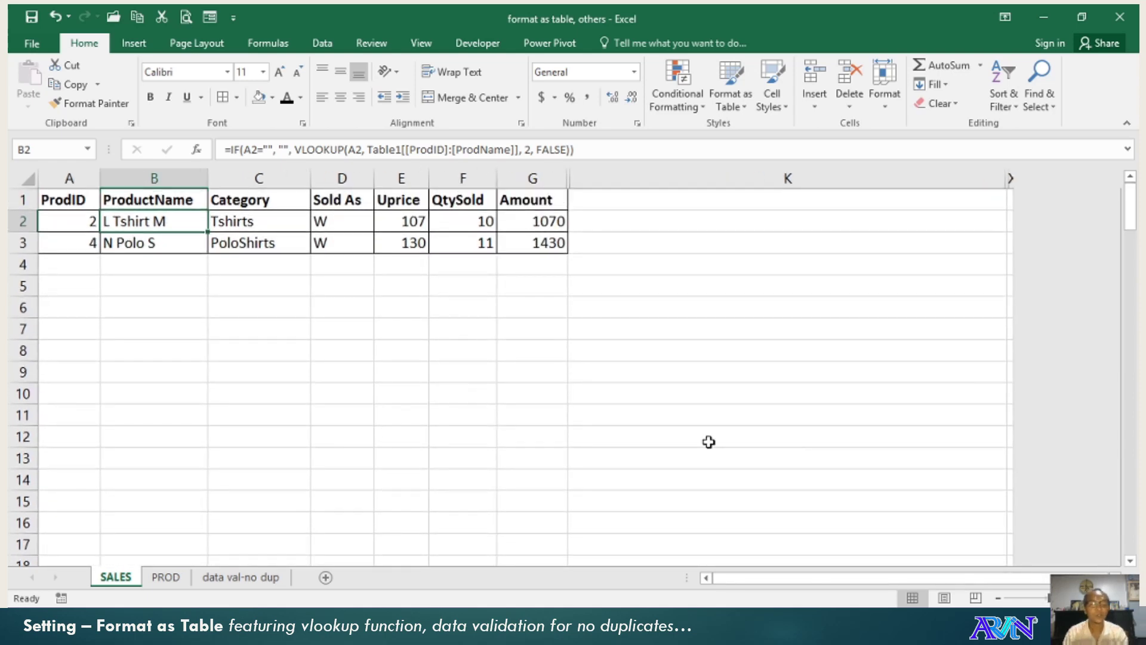
Edit B2's formula, select its Table1[[ProdID]:[ProdName]] range and point it at the PROD sheet.
key(F2)
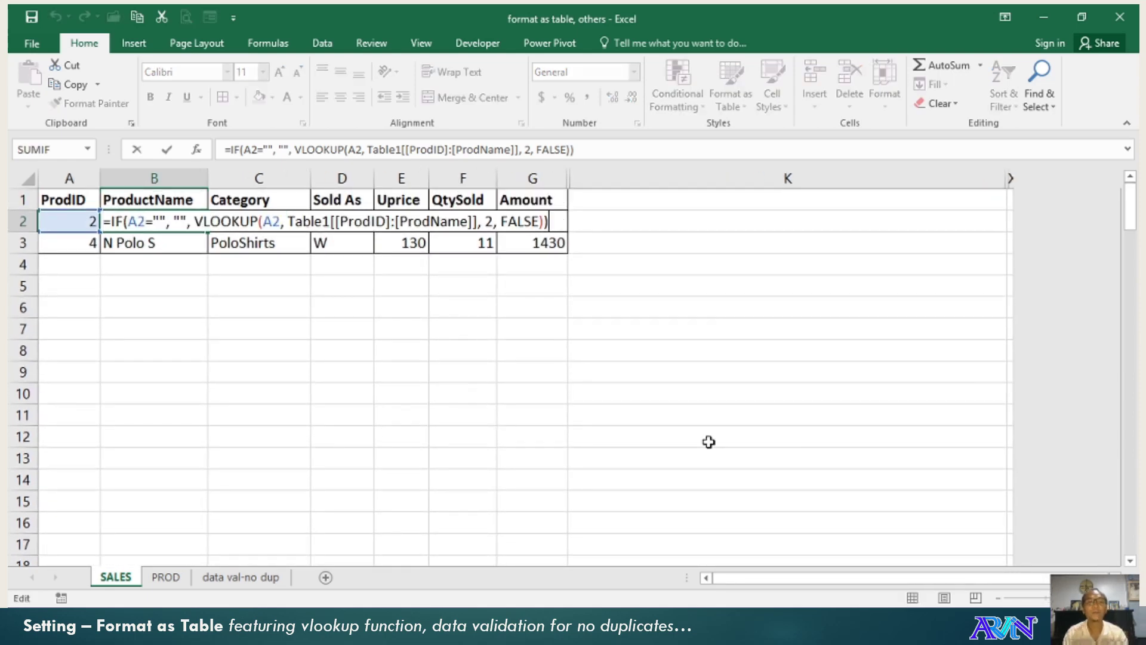
click(668, 426)
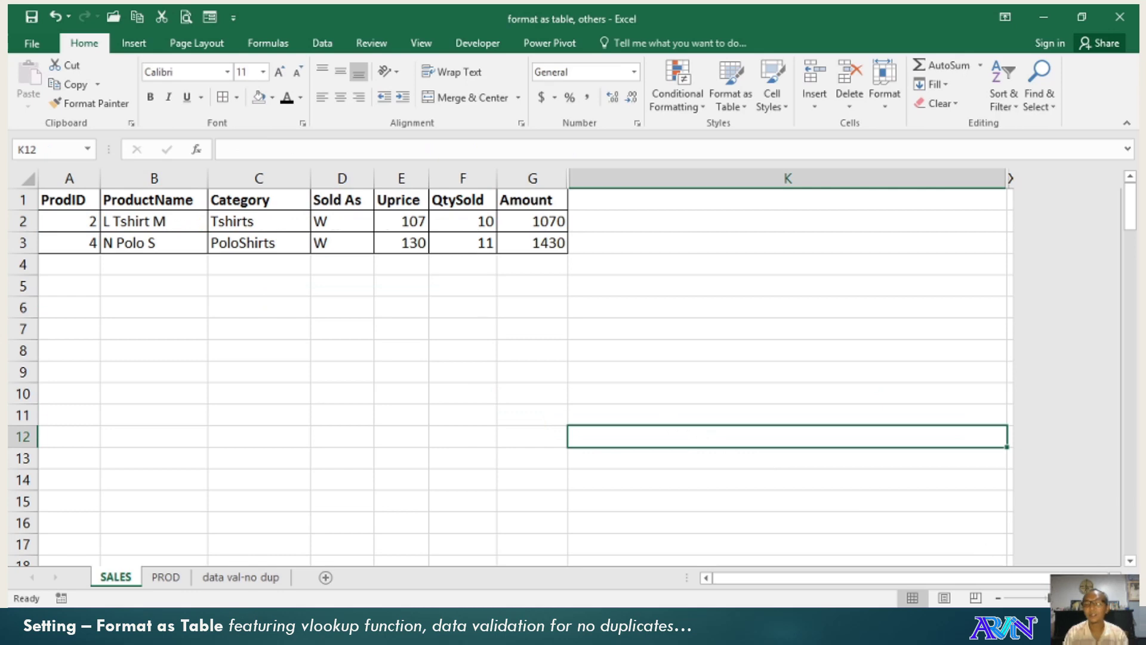
scroll(724, 448, up, 1)
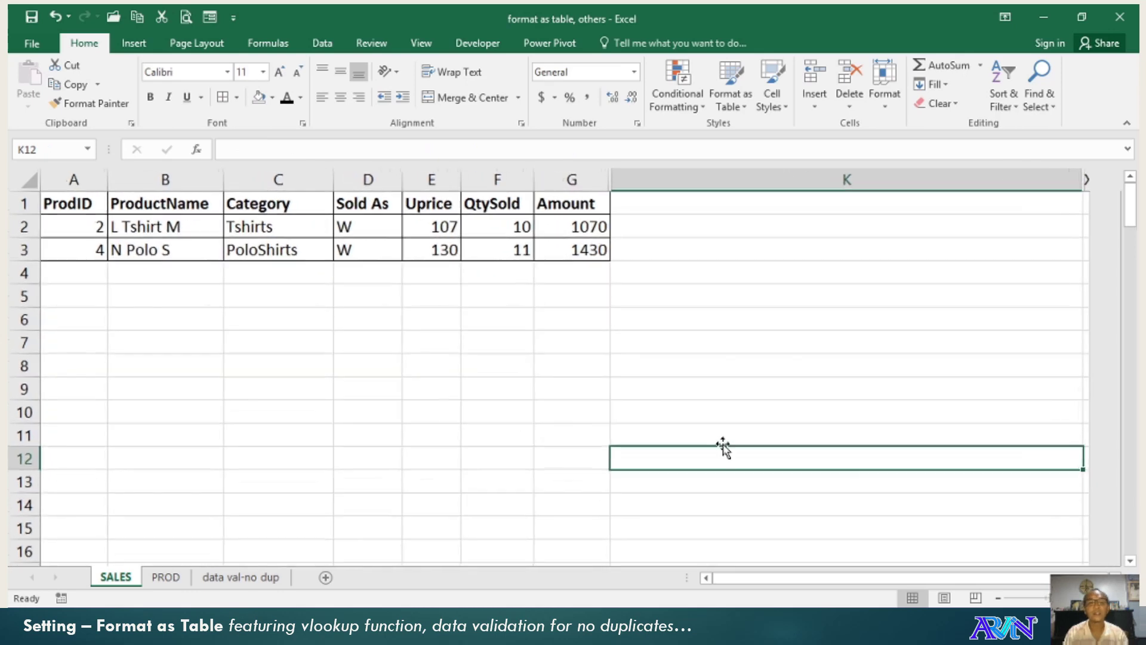
click(147, 230)
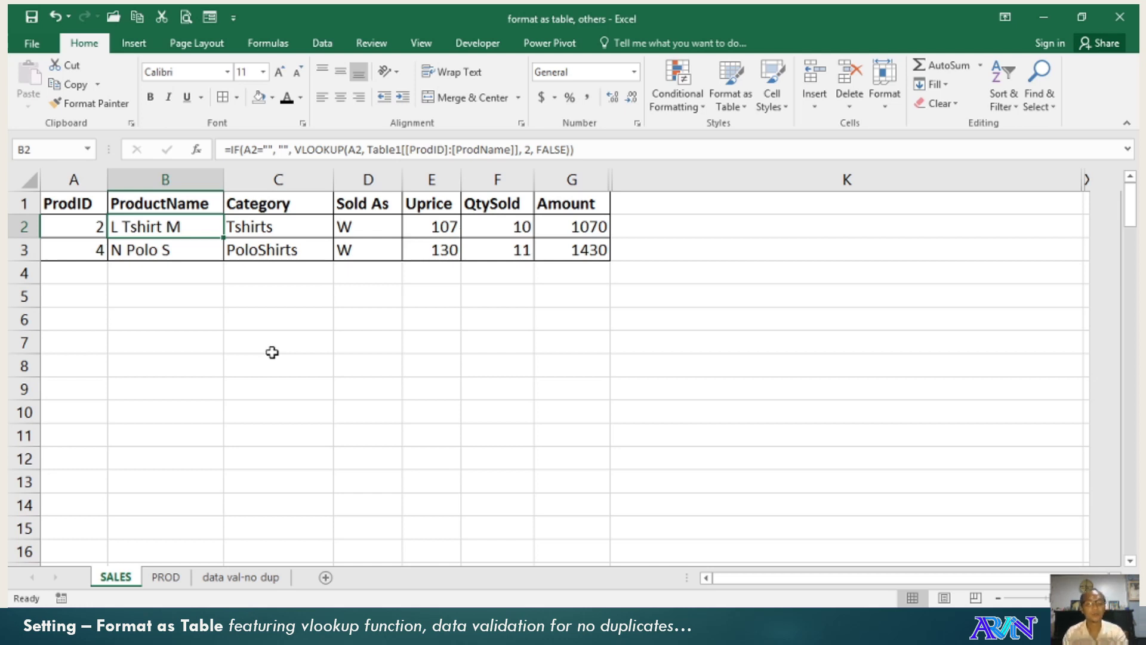
key(F2)
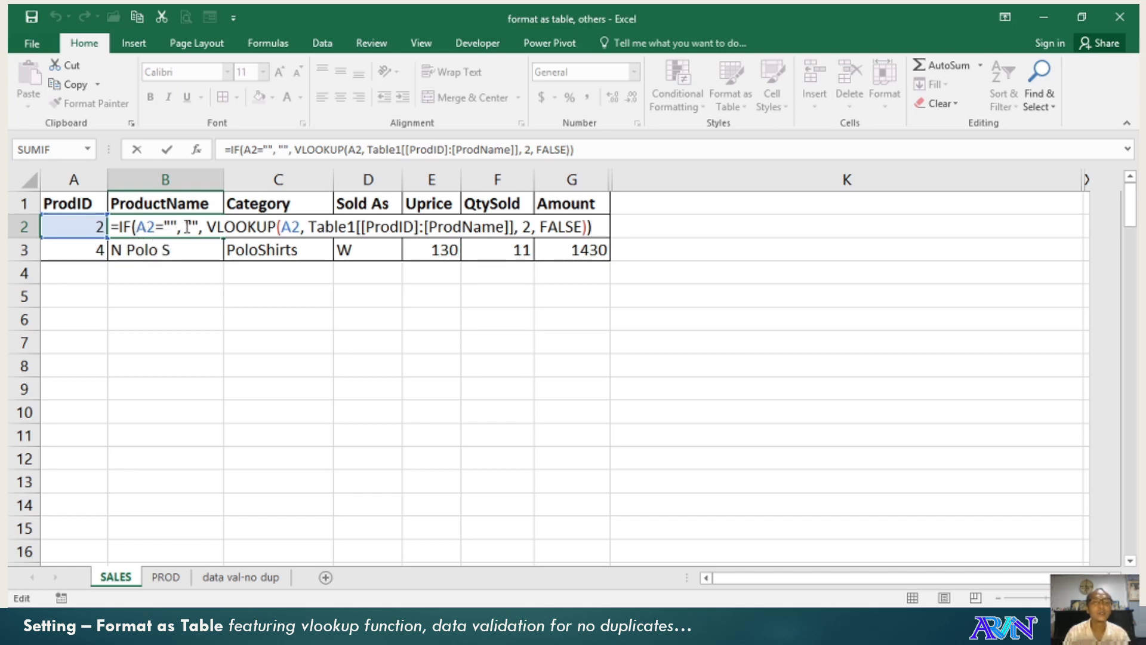
drag(185, 227, 195, 230)
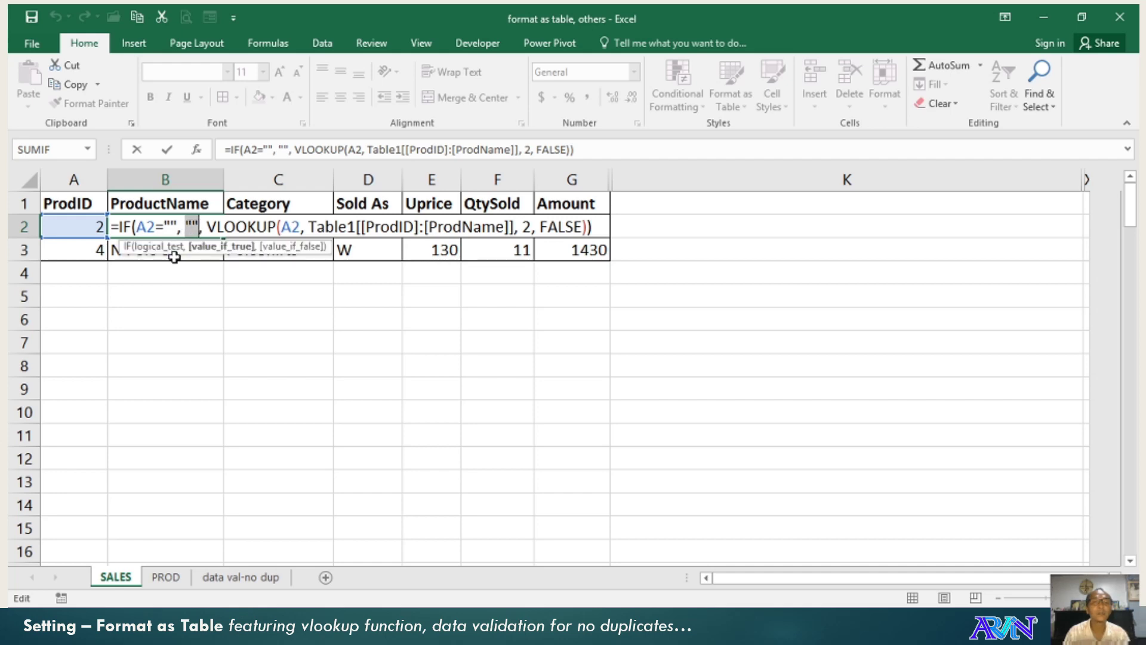
click(216, 228)
drag(216, 228, 593, 228)
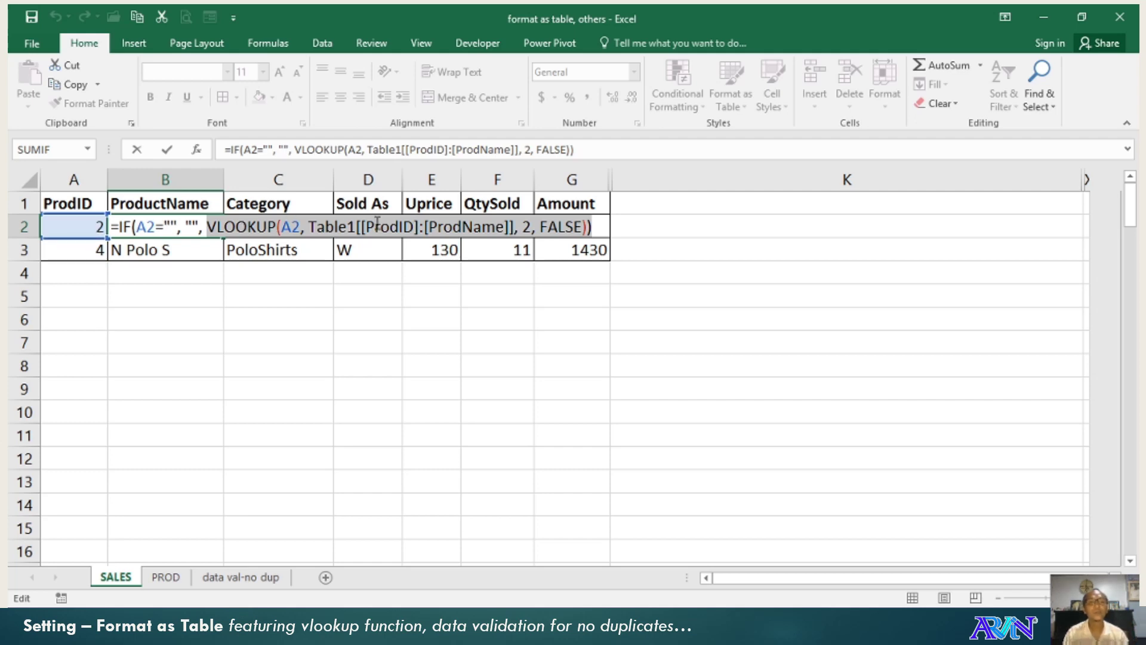
drag(308, 227, 514, 227)
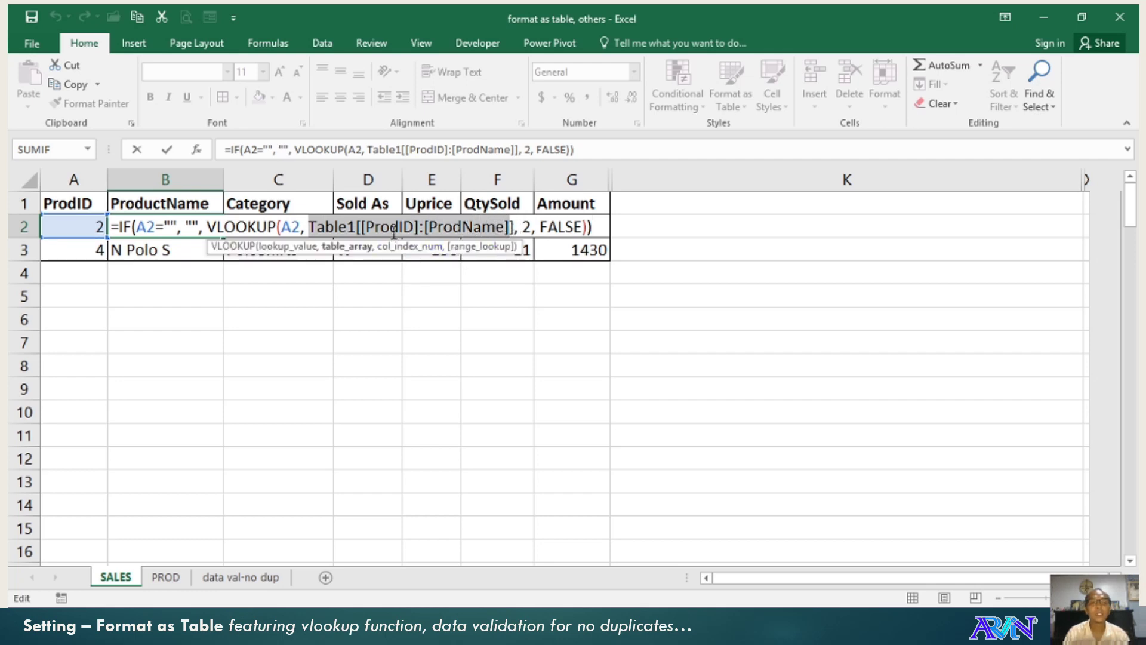
click(166, 576)
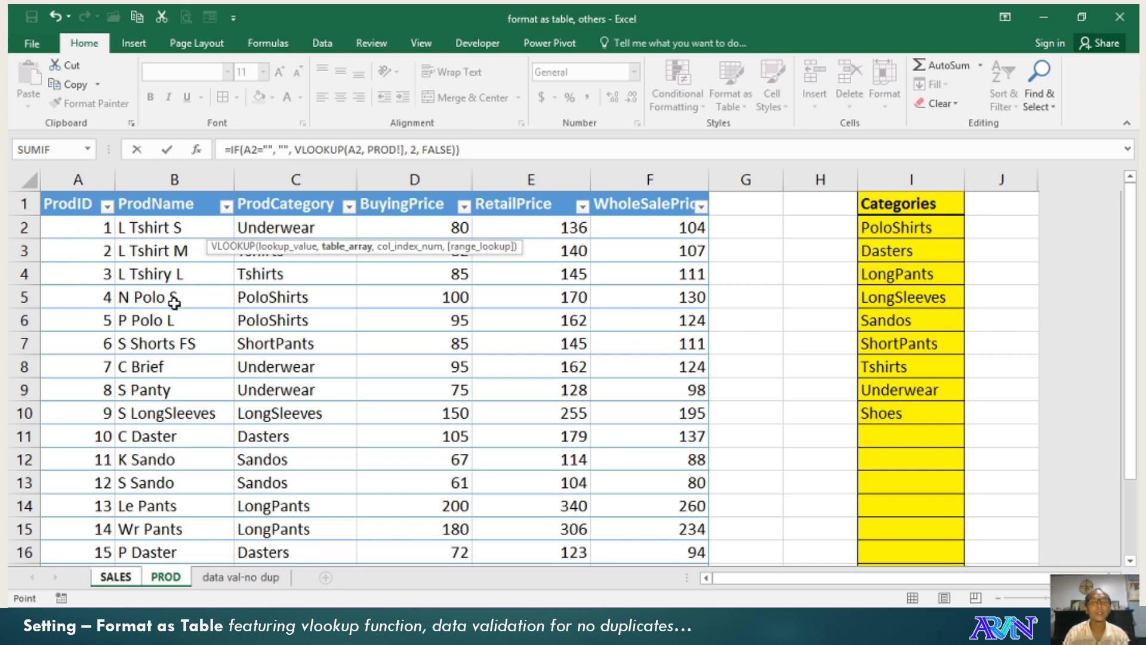
Cancel the changed lookup reference and review B2's VLOOKUP range and column-2 arguments.
click(123, 576)
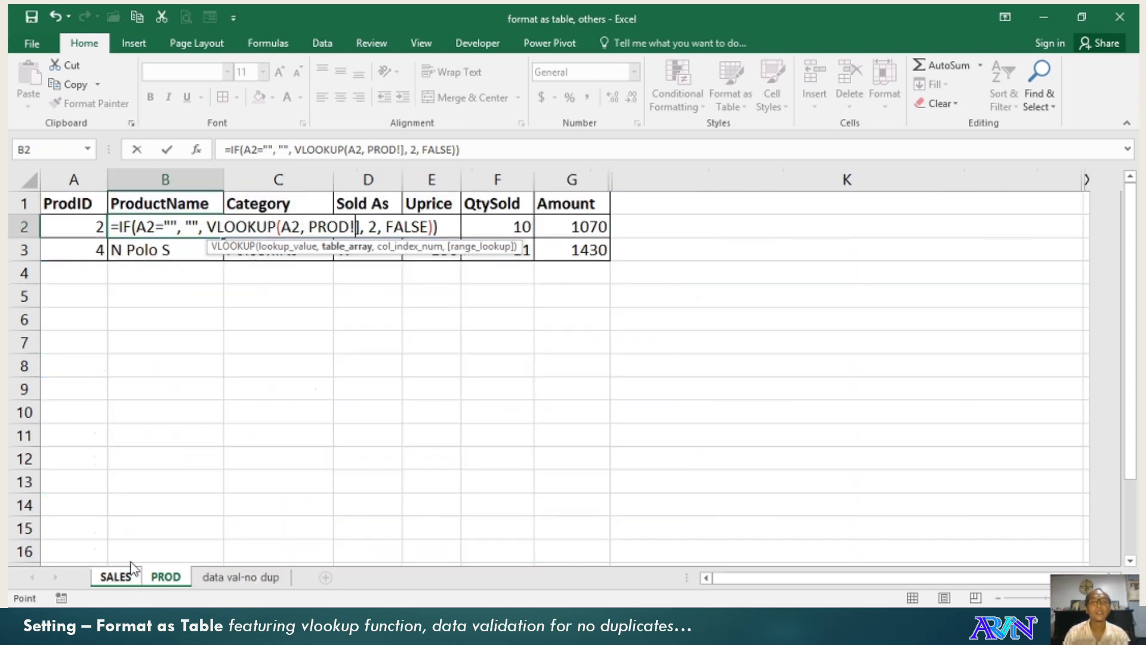
key(Escape)
key(F2)
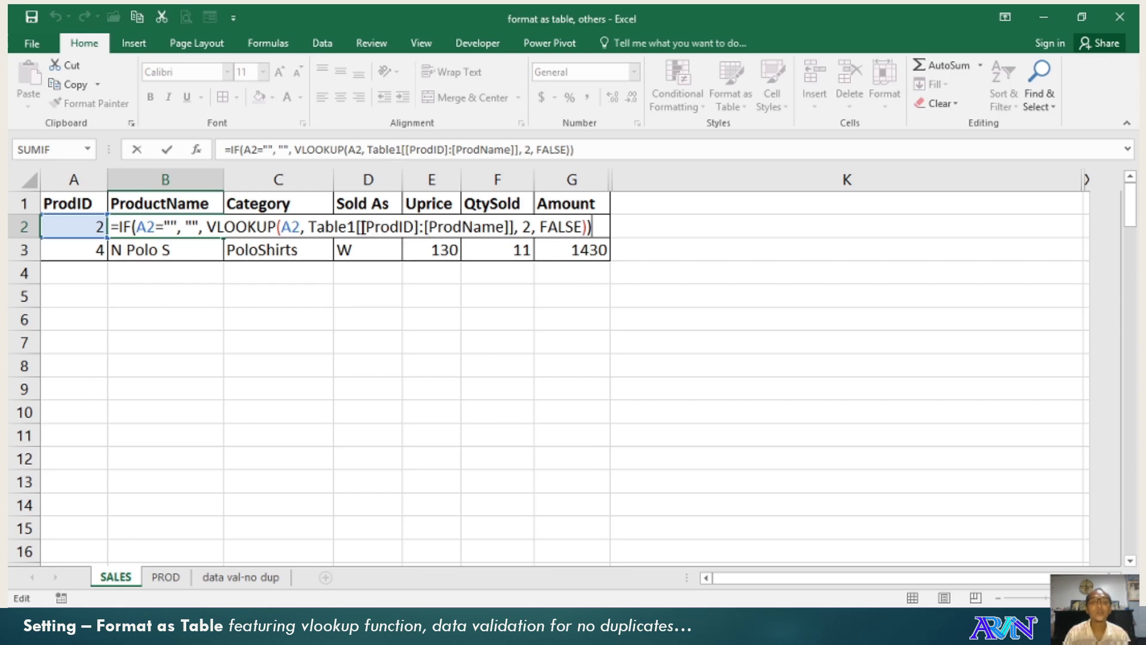
drag(361, 227, 506, 227)
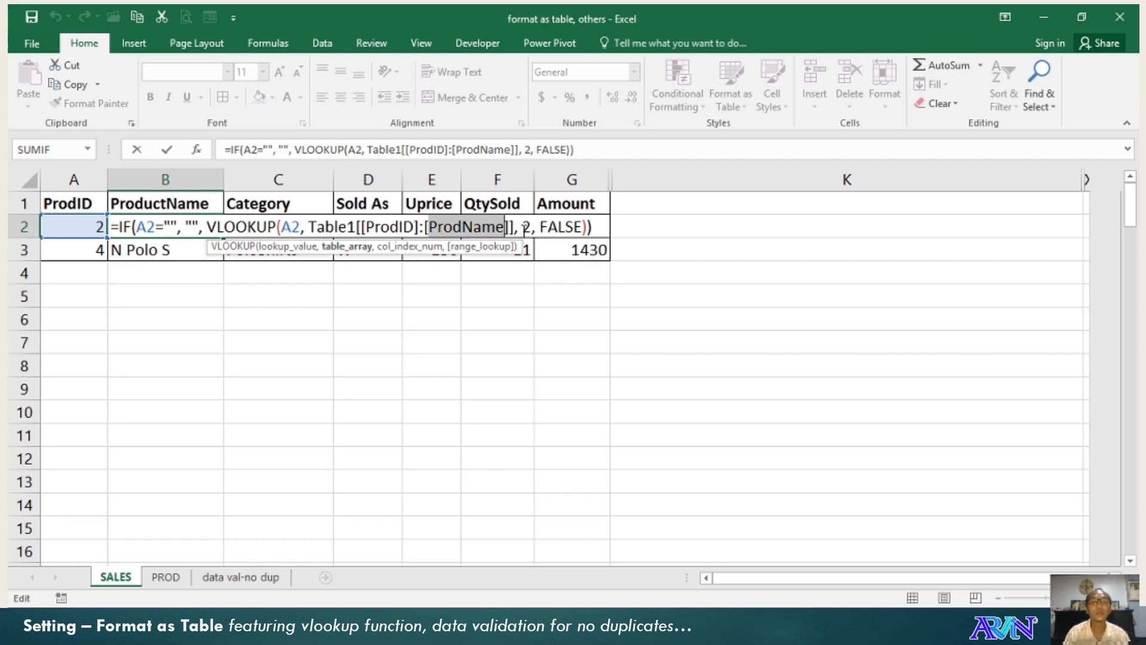
drag(523, 228, 530, 229)
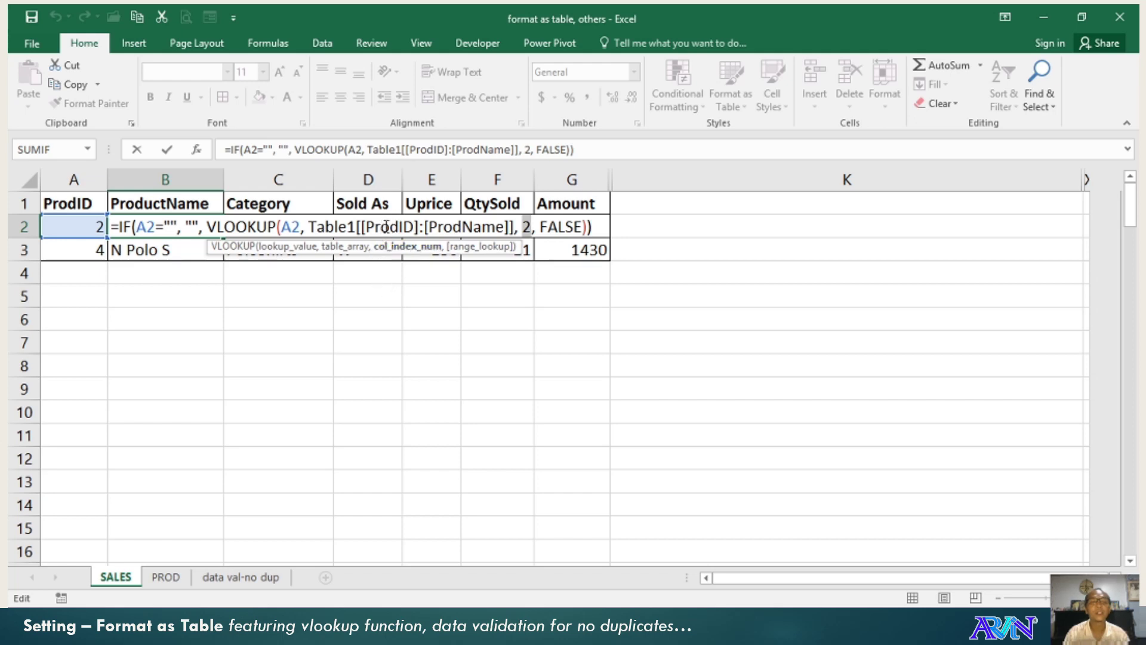
click(369, 227)
drag(368, 227, 405, 227)
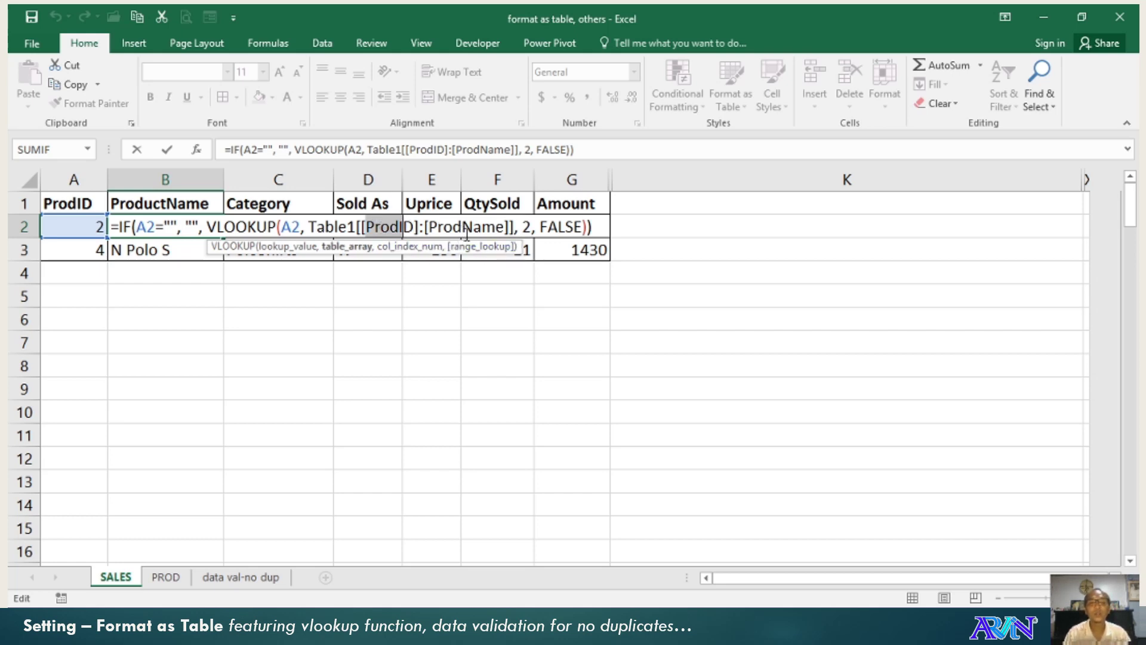
double_click(527, 227)
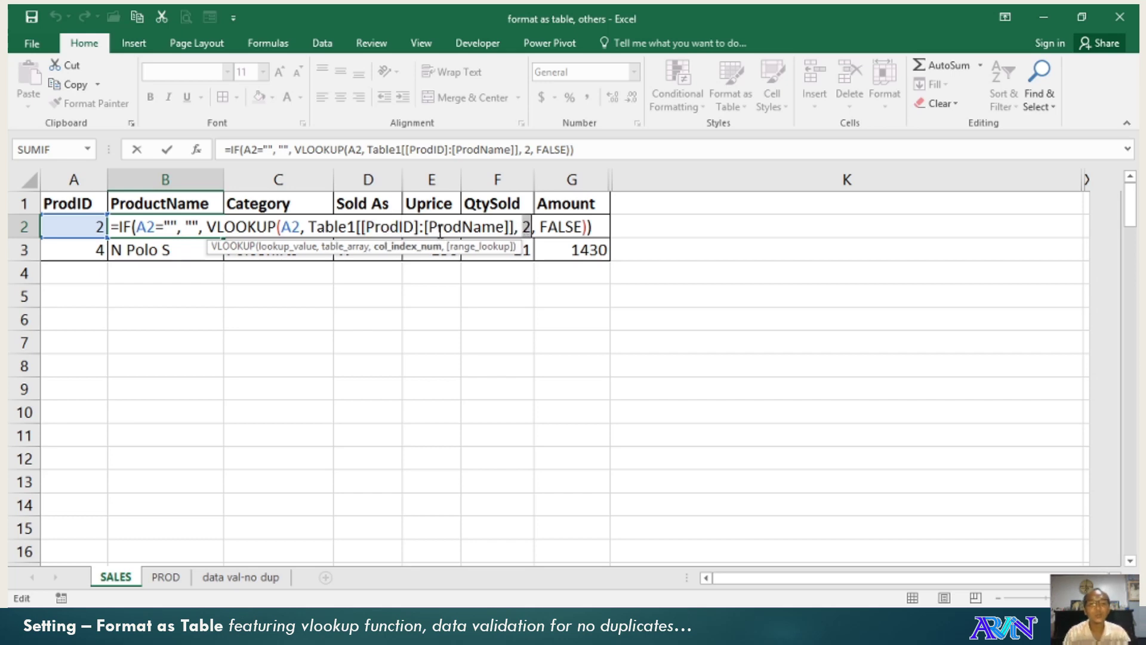
Abandon the PROD-sheet replacement, leaving B2 looking up Table1[[ProdID]:[ProdName]] unchanged.
click(165, 577)
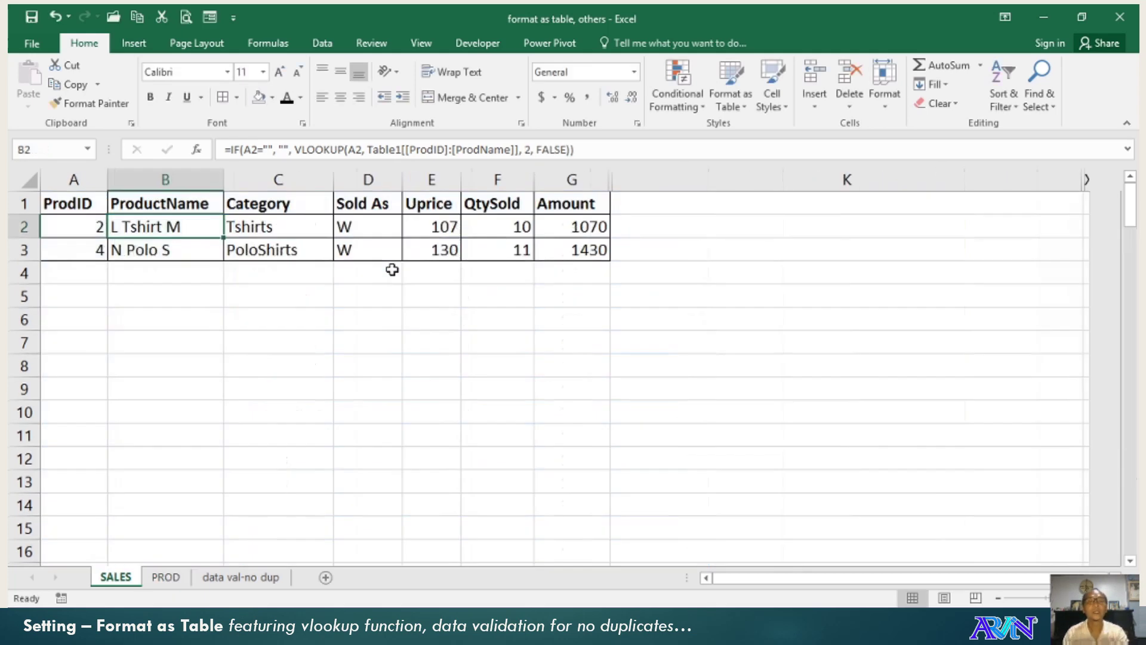
key(Escape)
click(297, 235)
click(189, 232)
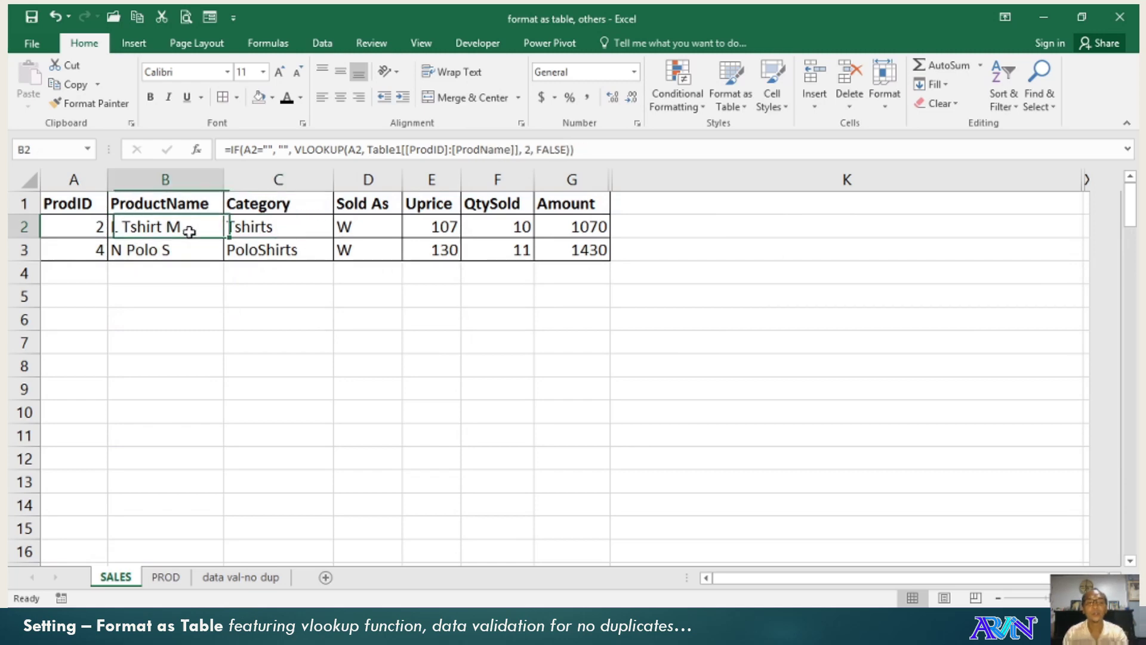
double_click(189, 231)
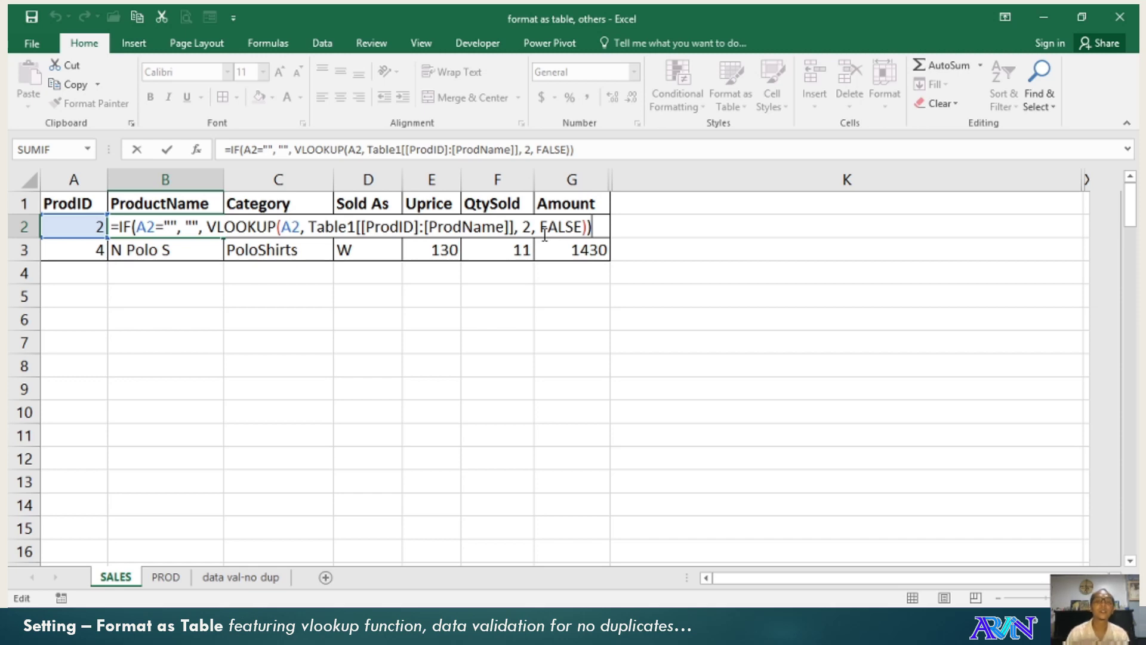
key(Escape)
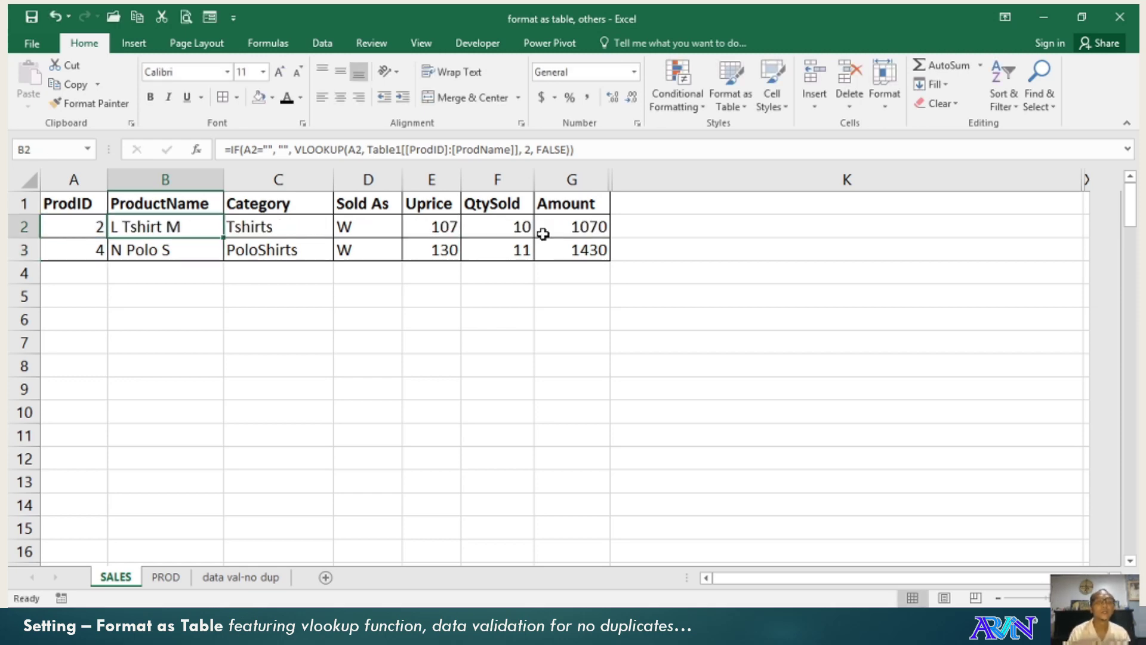
Change the first sale's ProdID to 17 and check the Levis Shirt row on PROD.
key(Left)
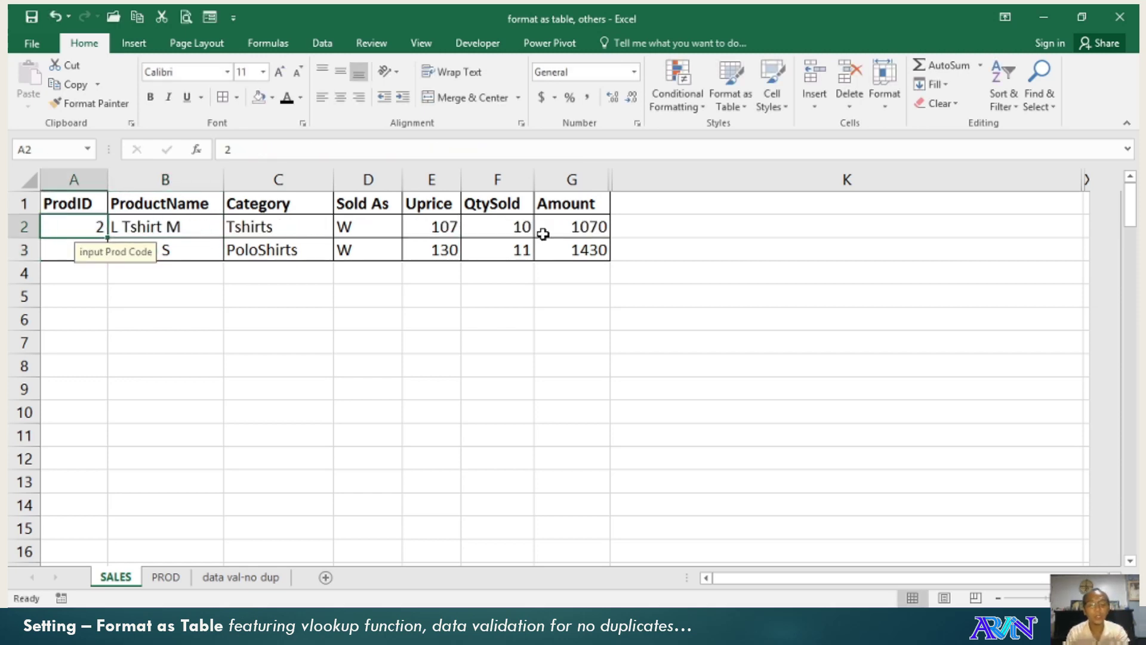
text(17)
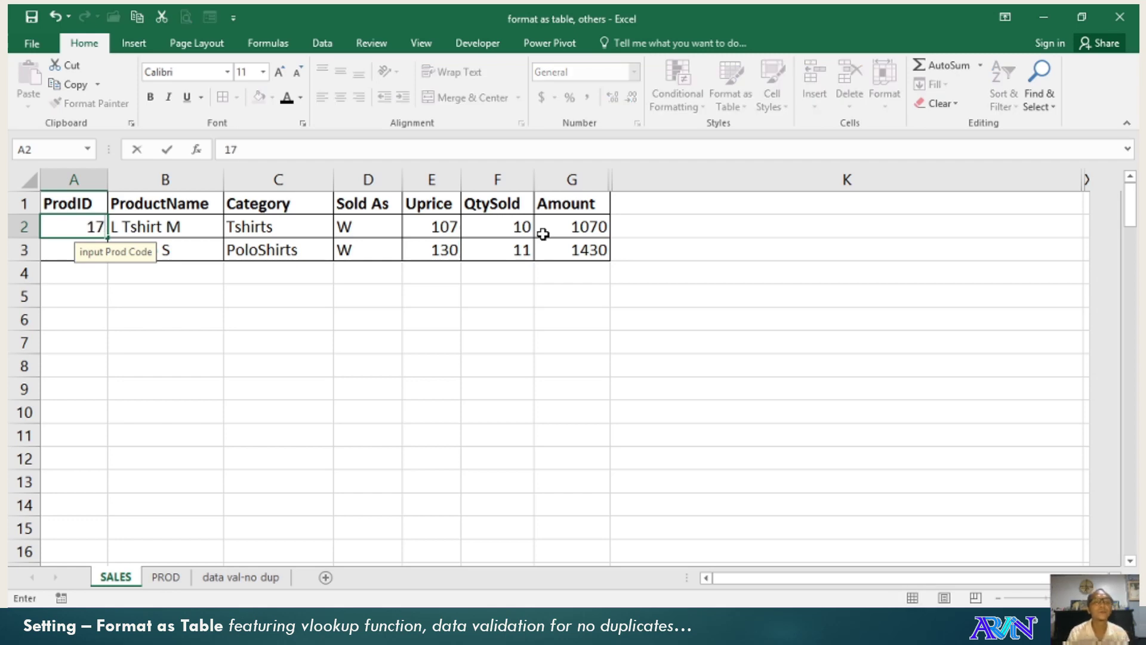
key(Tab)
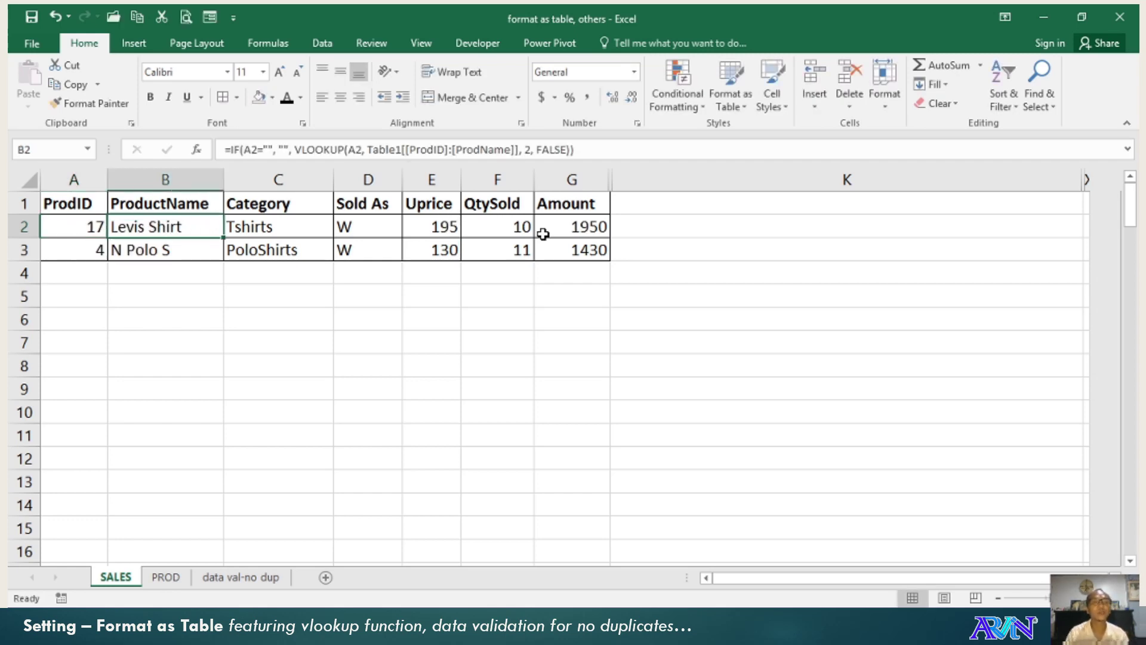
click(165, 576)
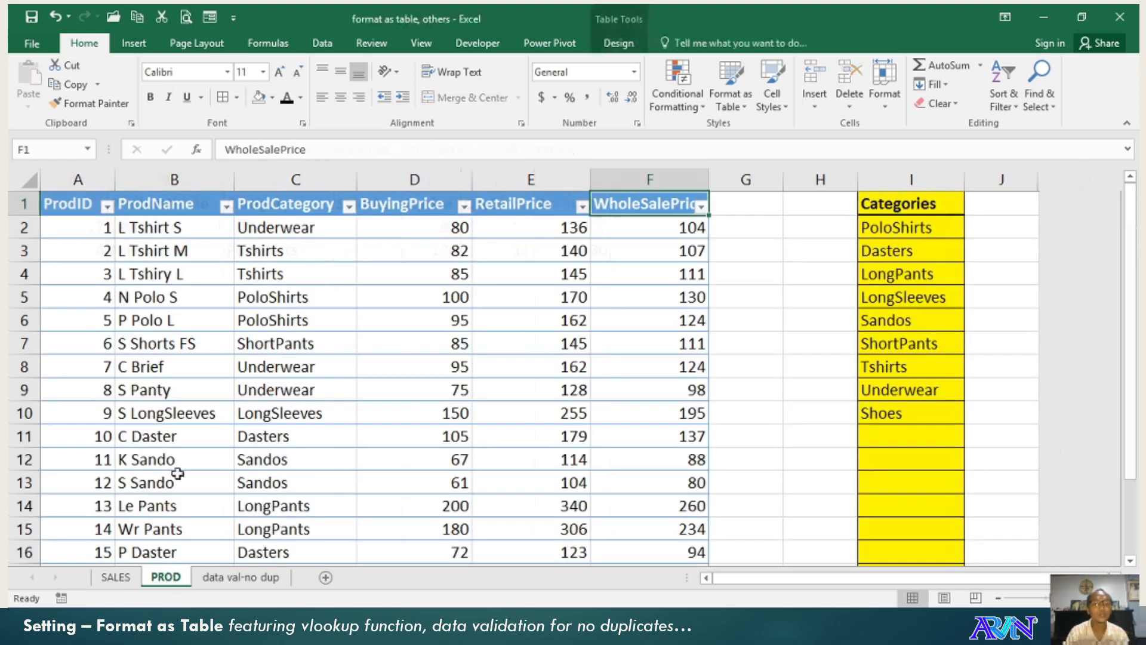
scroll(176, 449, down, 3)
click(149, 391)
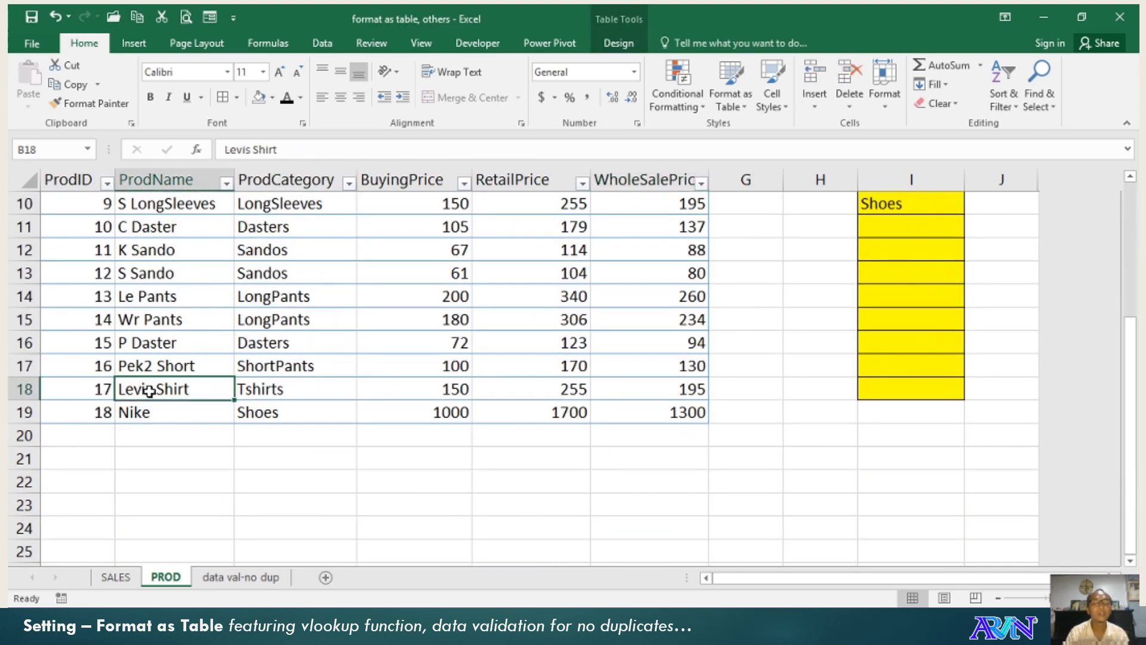
click(115, 577)
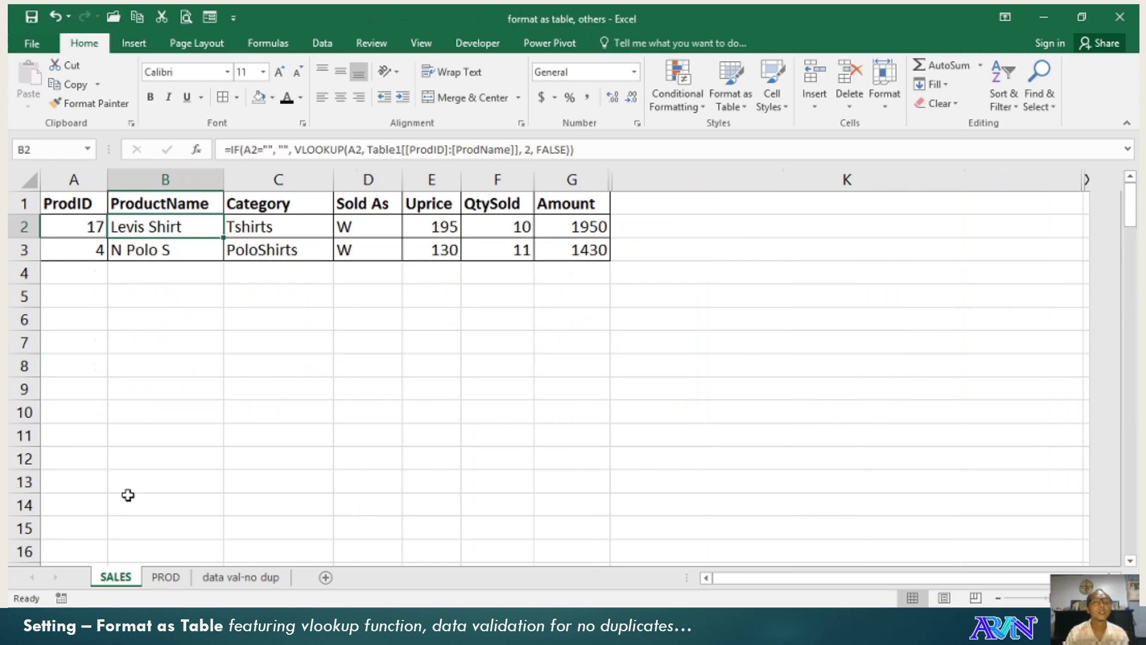
Enter ProdID 18 for the second sale, then review C2's Category lookup formula.
click(95, 245)
text(18)
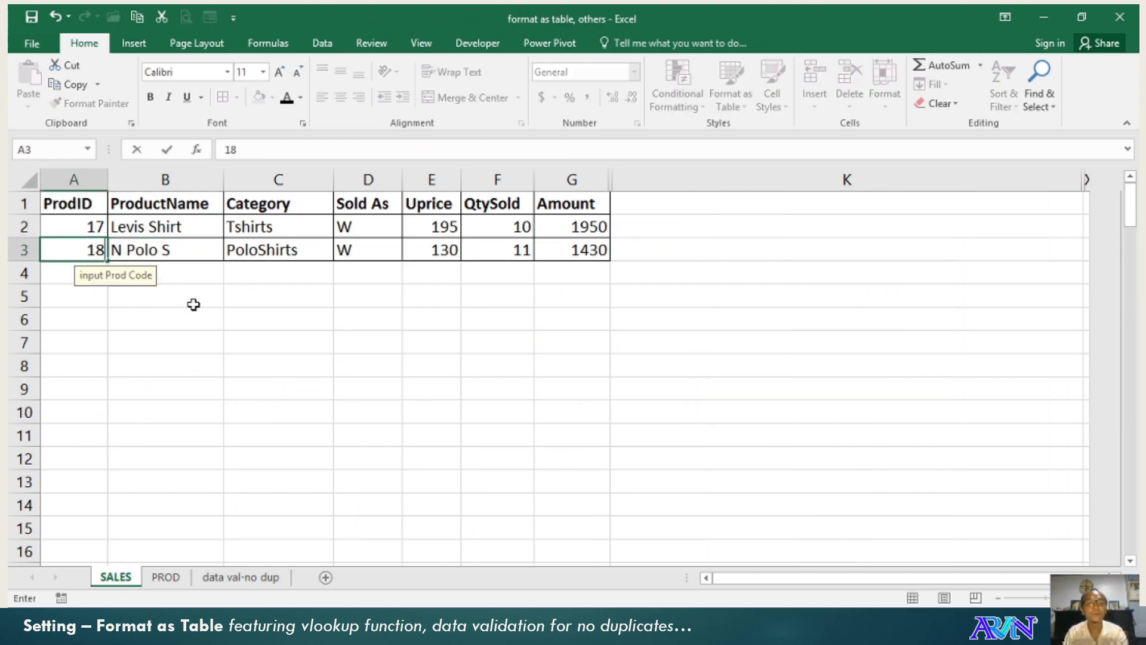
key(Tab)
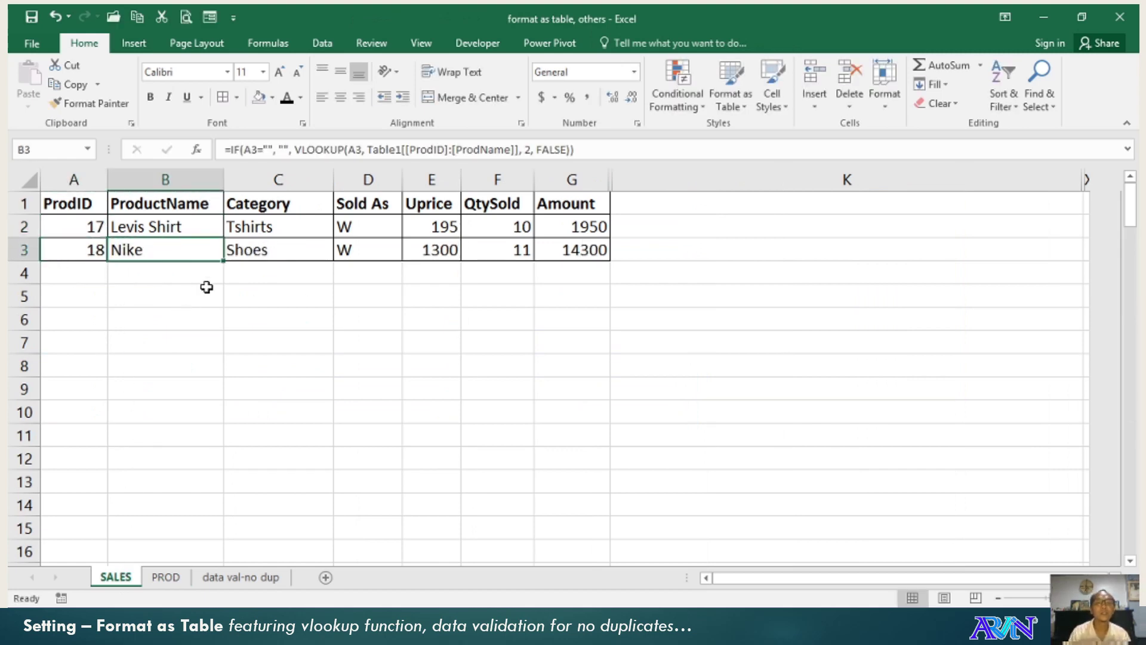
key(Up)
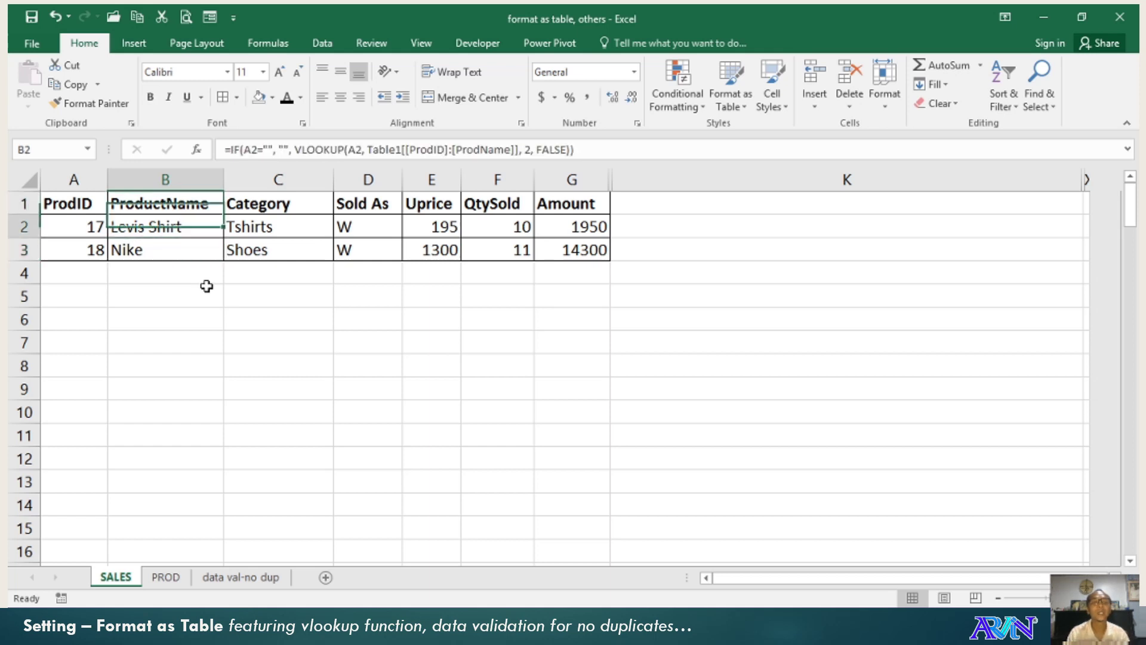
key(Right)
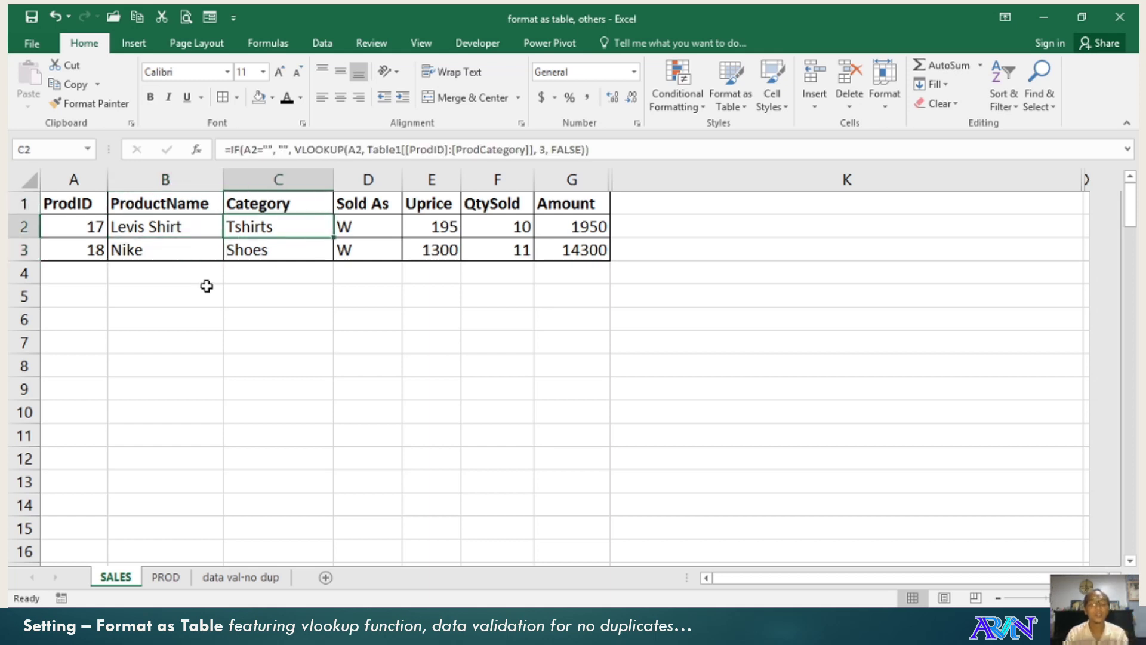
key(F2)
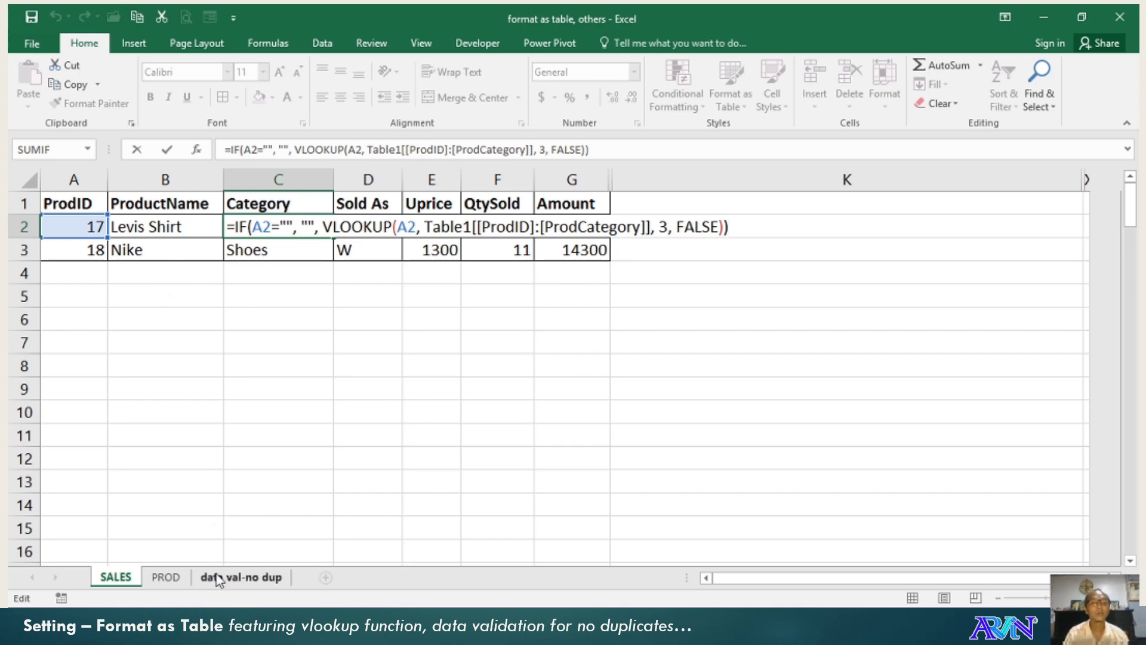
click(167, 578)
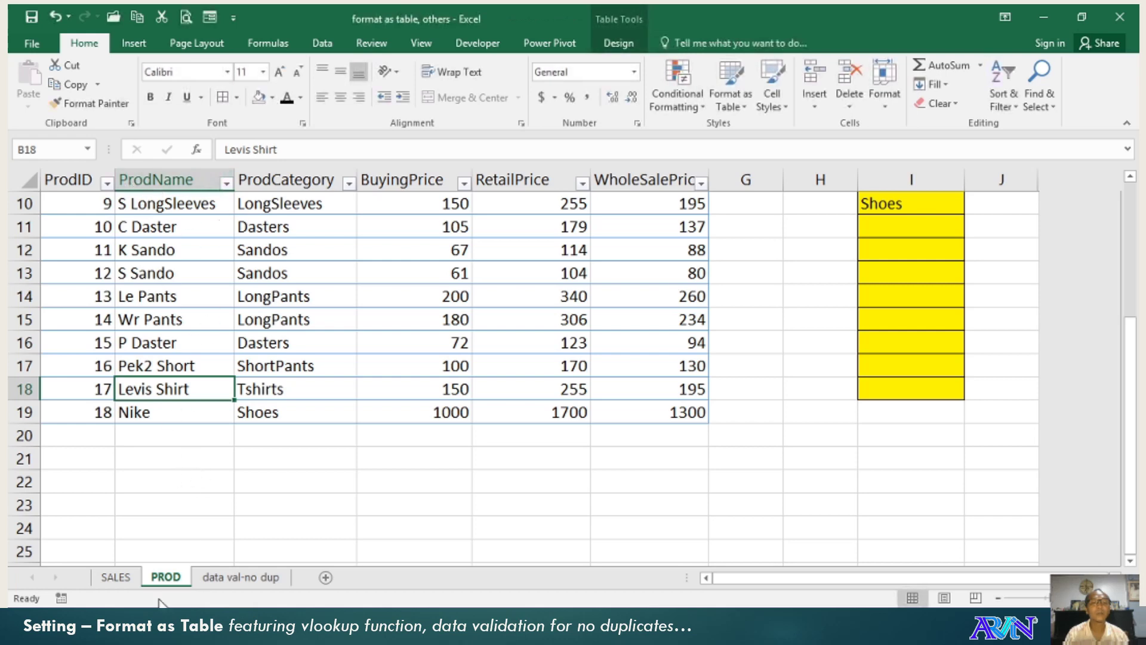
click(119, 578)
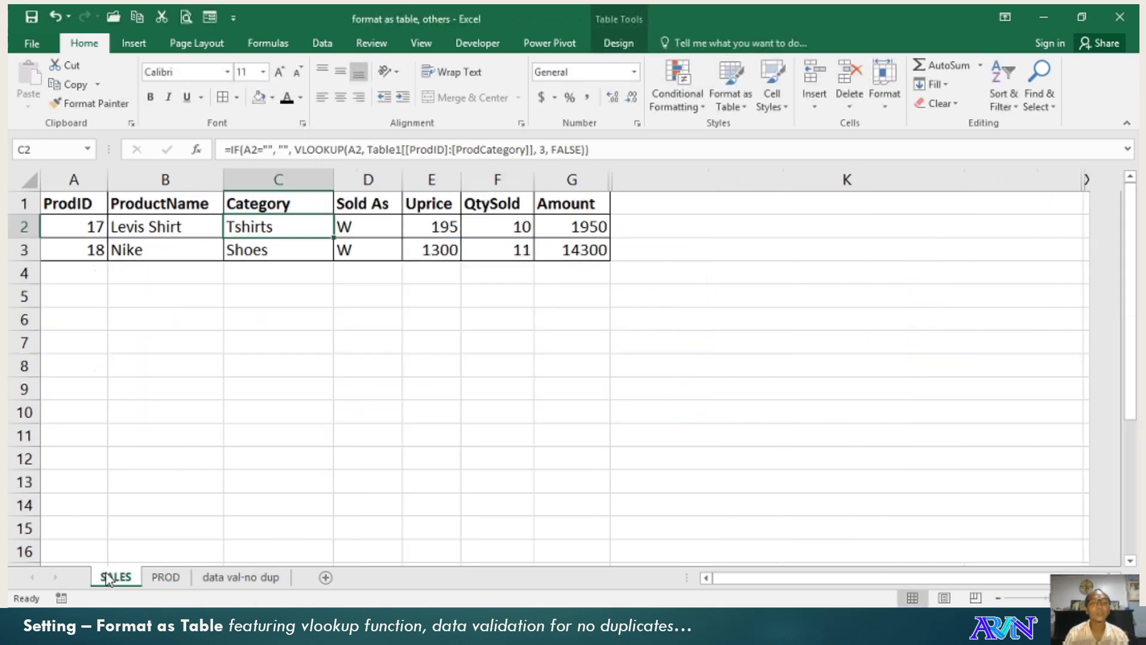
click(495, 227)
click(266, 227)
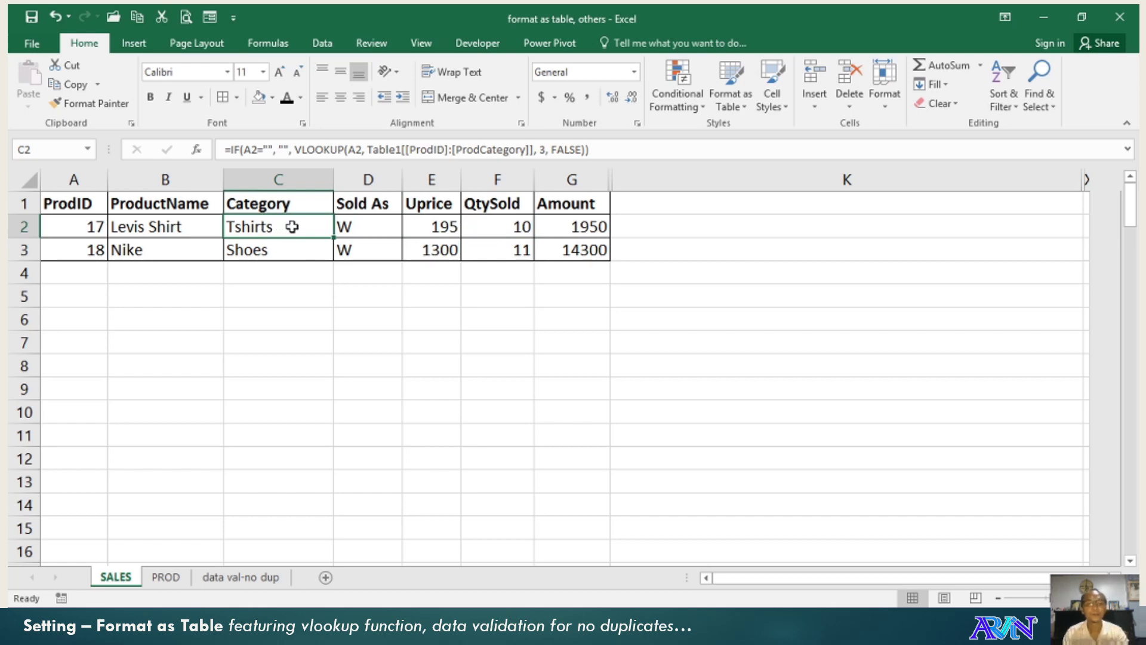
key(F2)
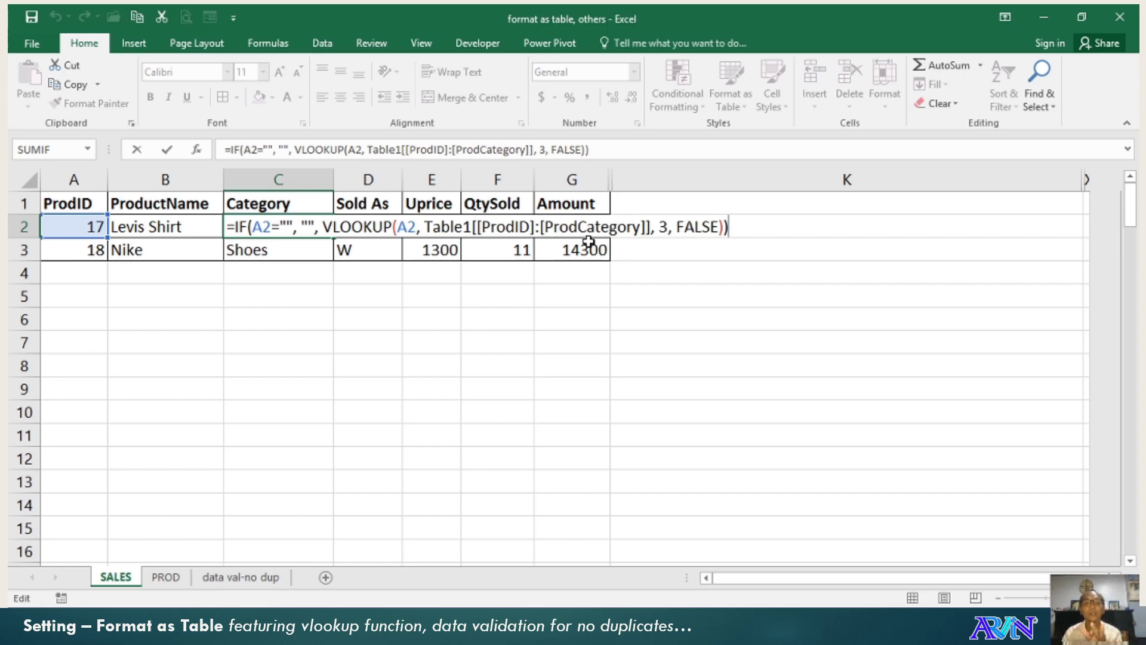
double_click(662, 226)
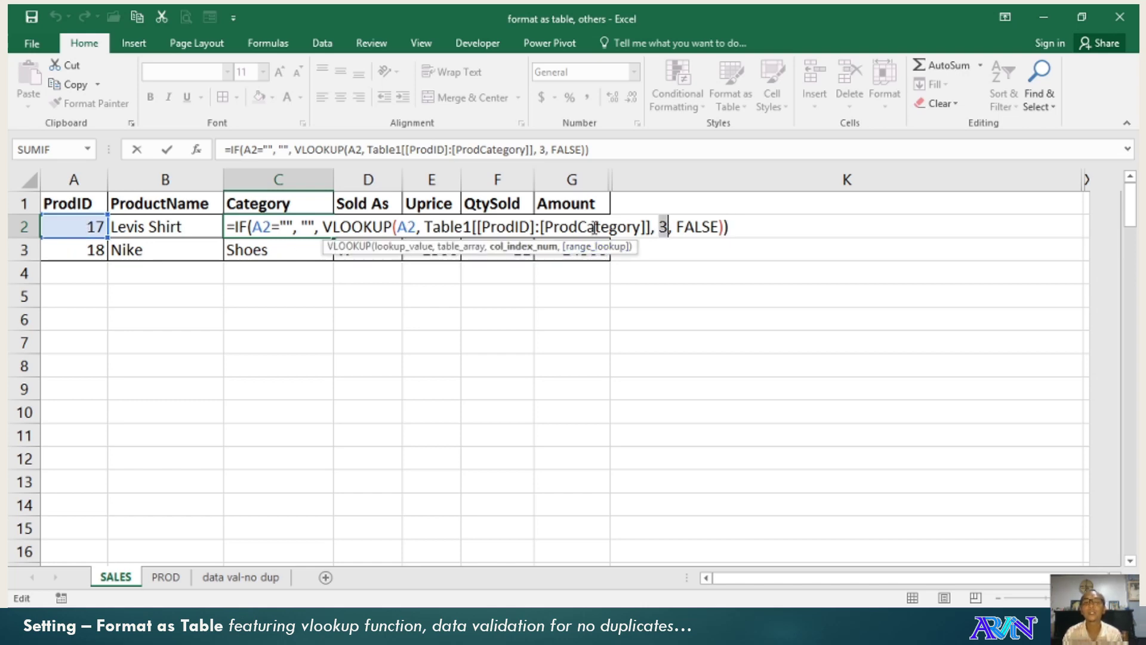
click(166, 577)
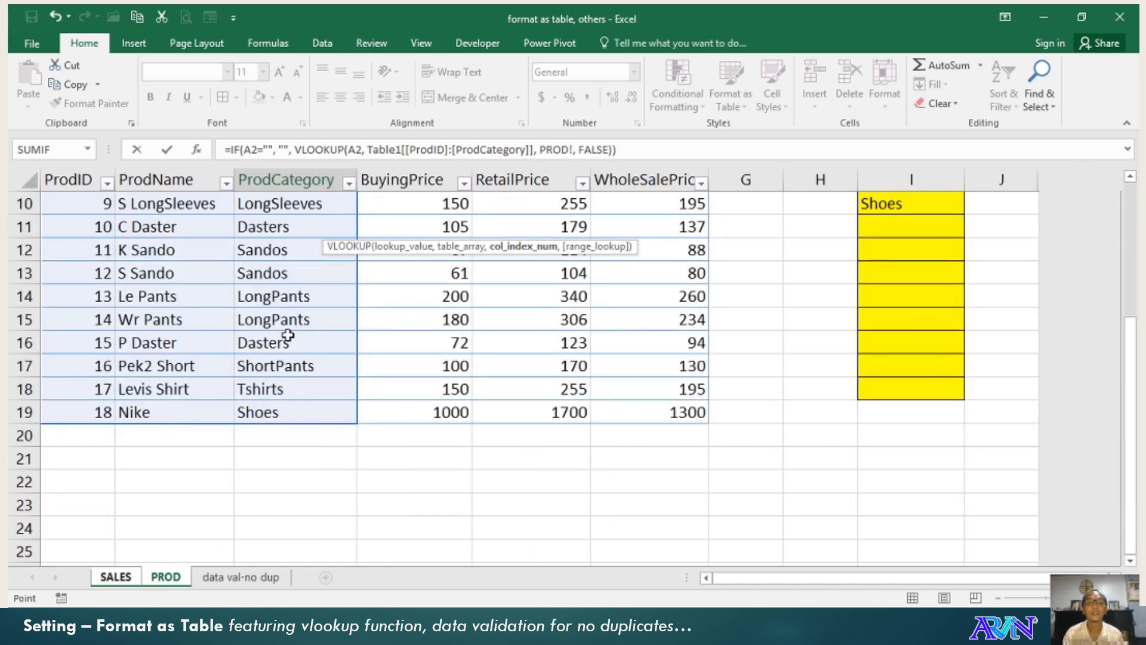
key(Escape)
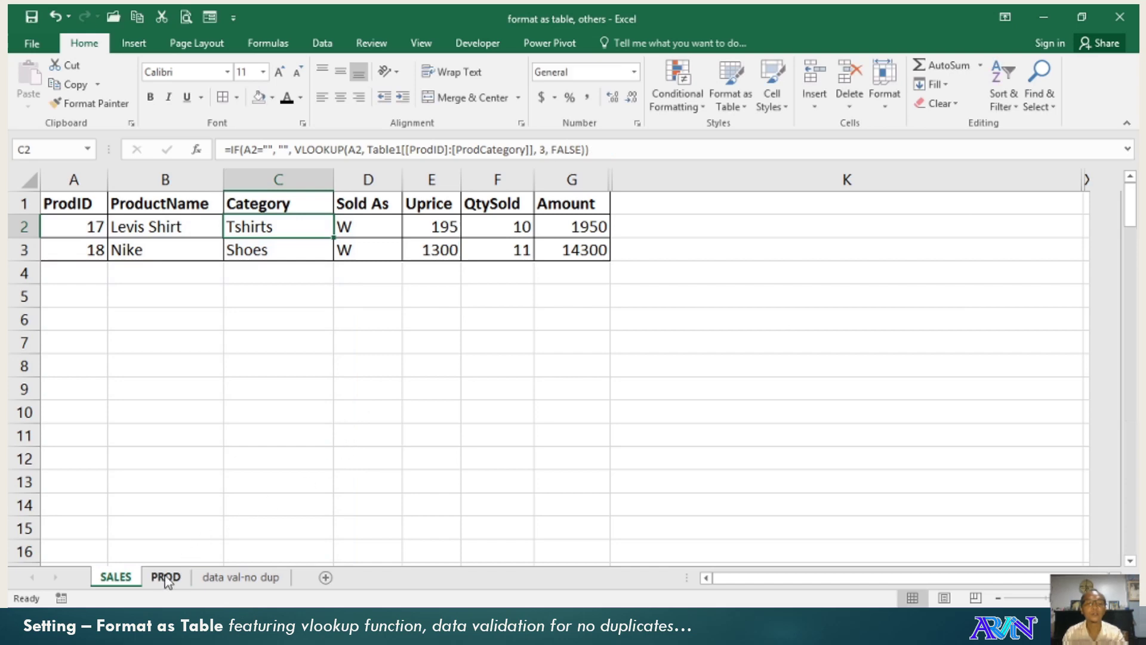
double_click(280, 226)
Mark the first sale as R (retail) and review the Uprice formula in E2.
click(358, 318)
click(342, 227)
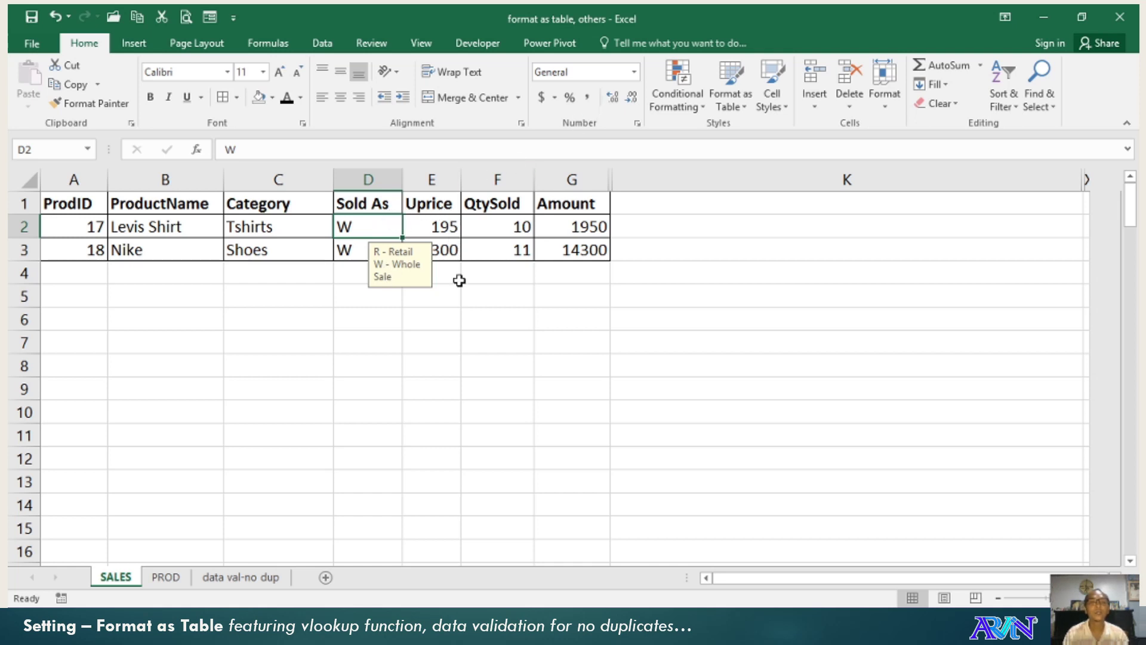
click(431, 342)
click(355, 234)
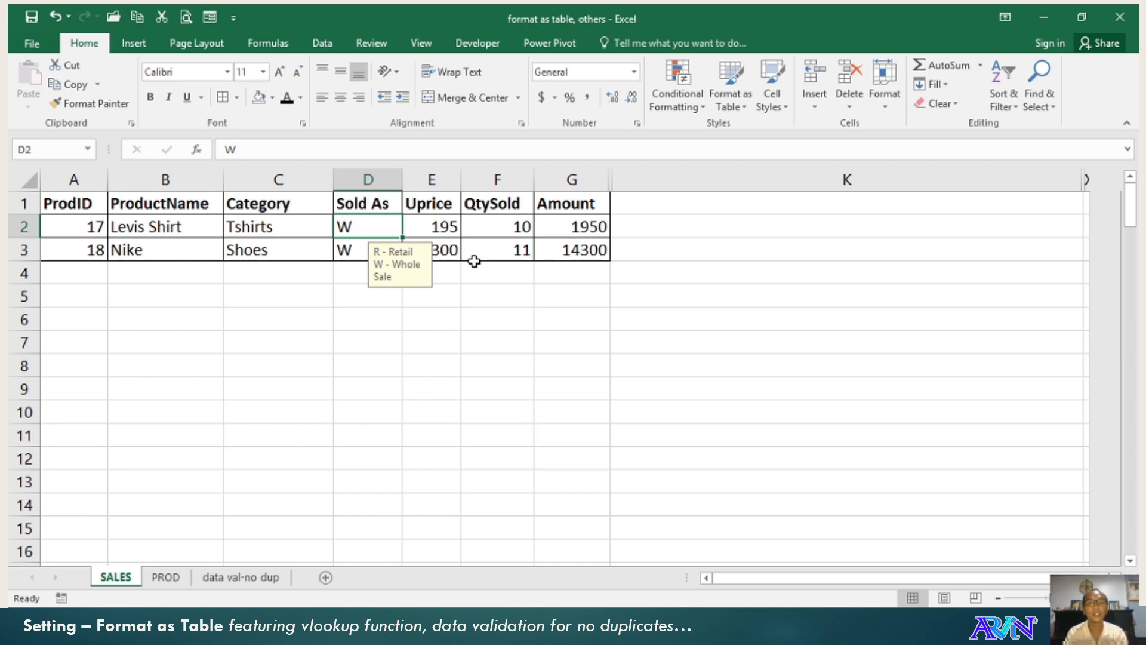
text(R)
key(Tab)
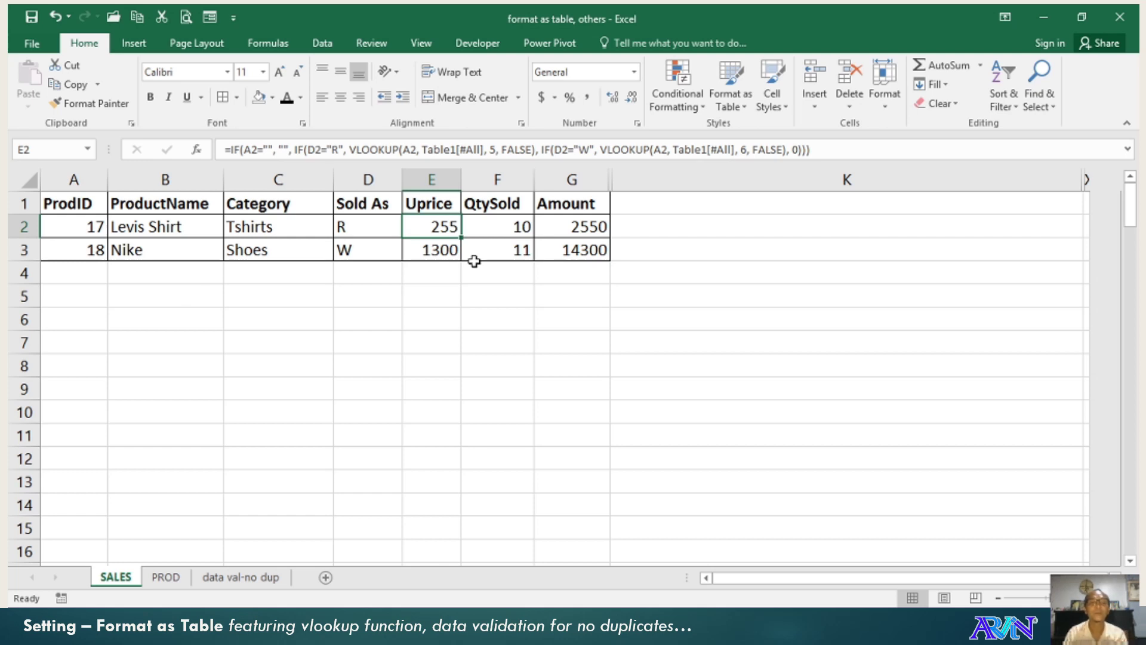
key(F2)
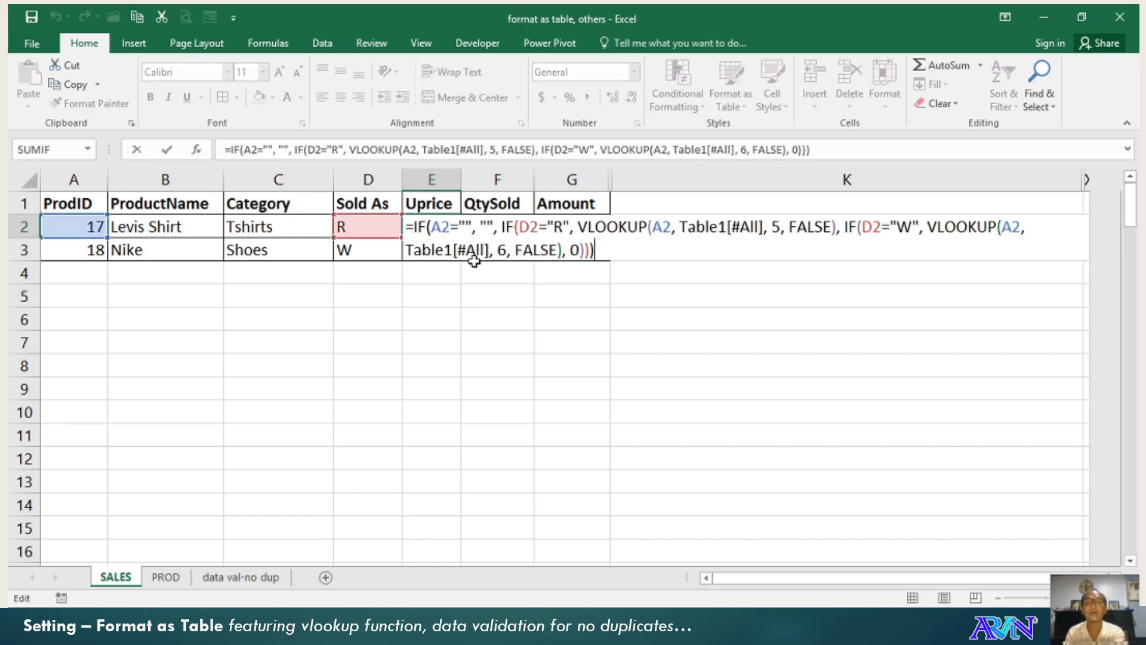
key(Return)
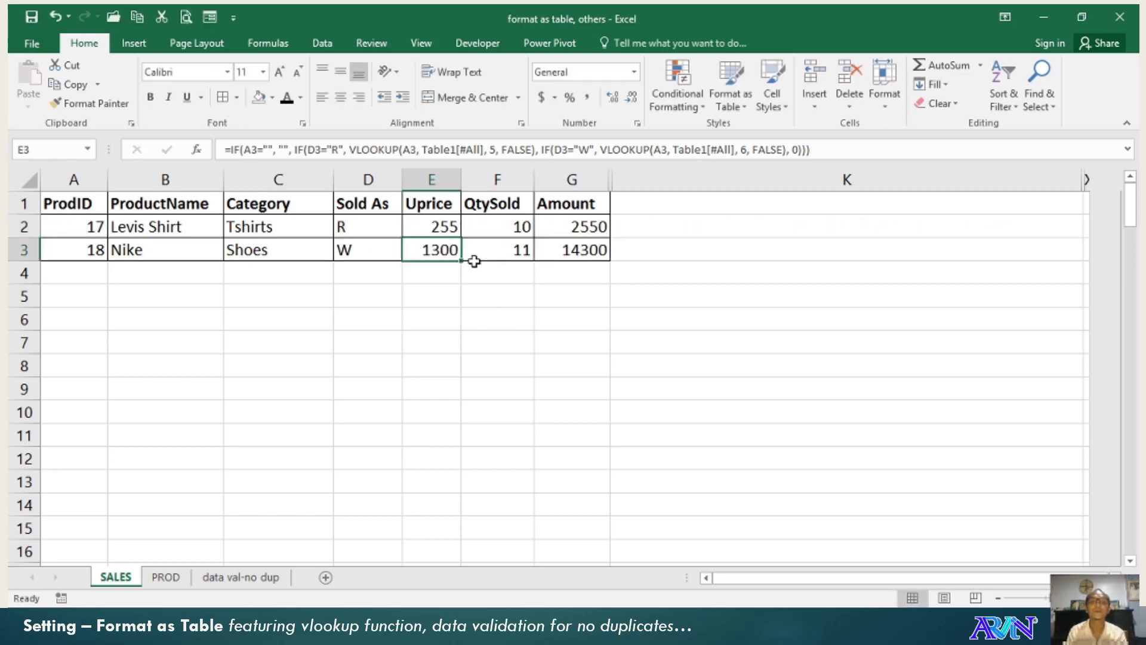
key(Up)
key(F2)
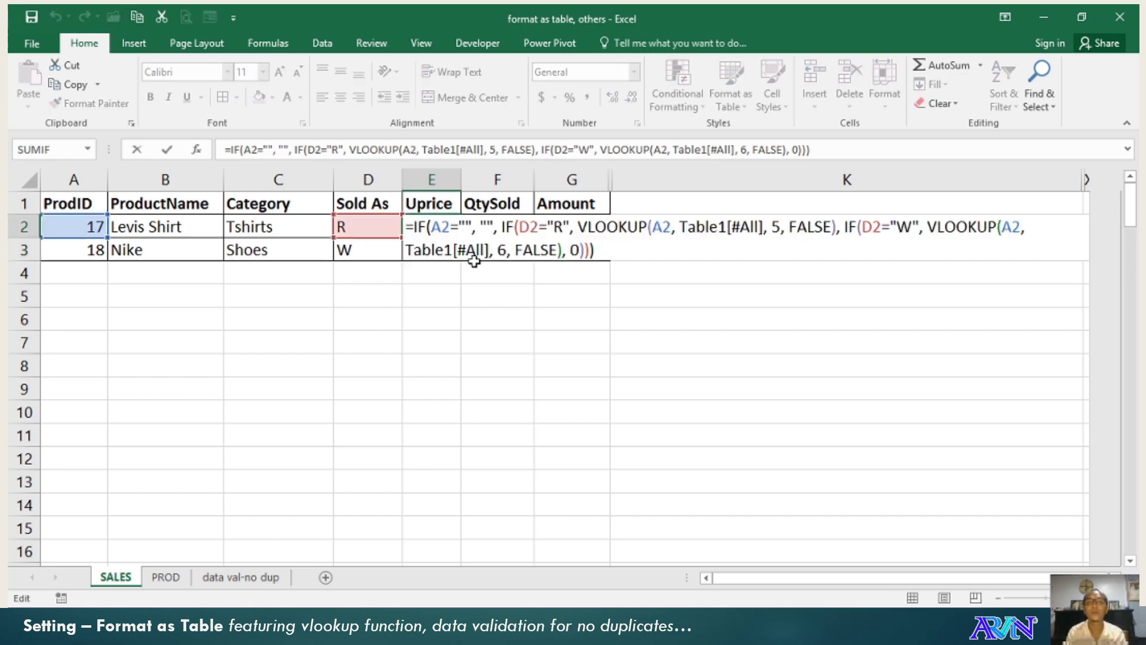
key(Escape)
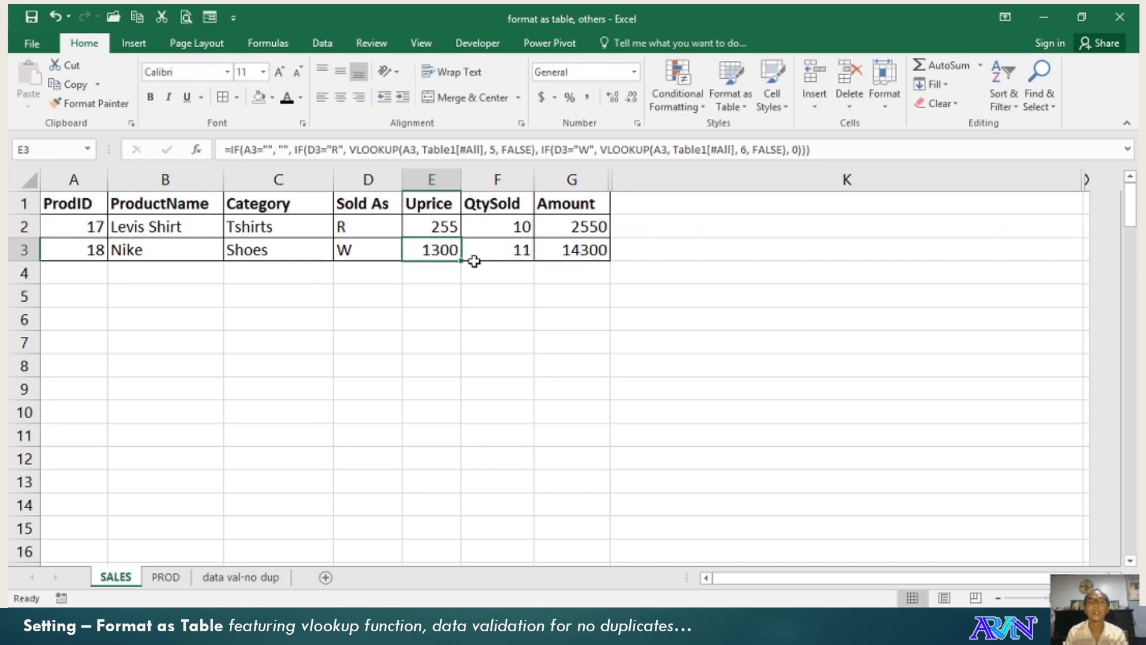
Switch the first sale to W and compare Levis Shirt's buying, retail and wholesale prices on PROD.
key(Left)
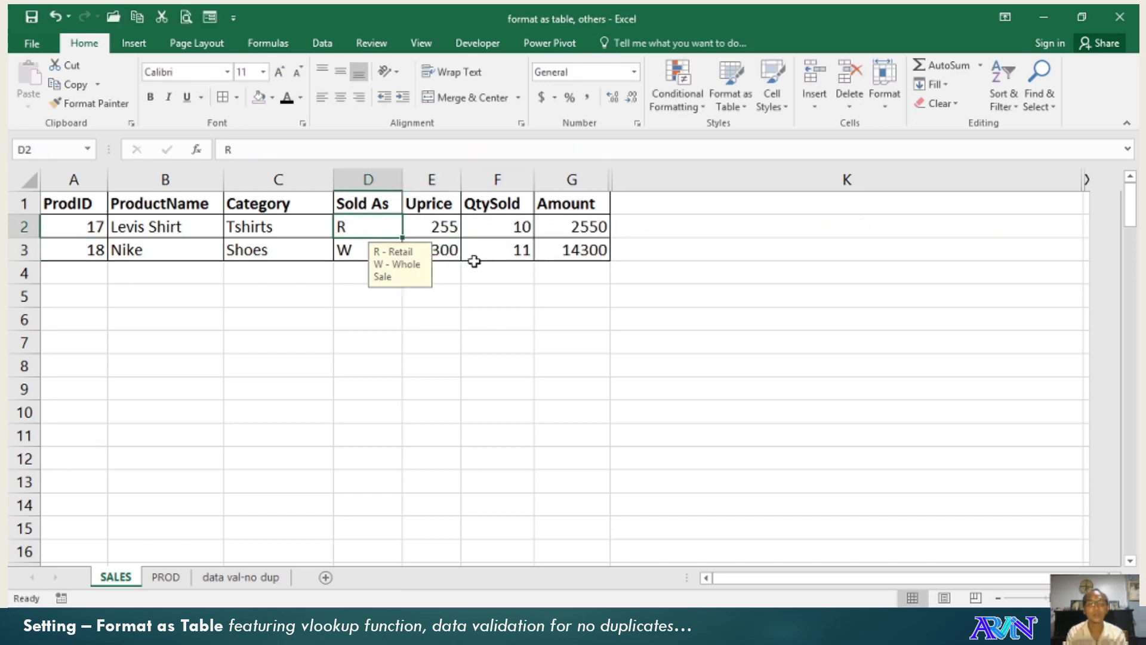
text(W)
key(Return)
key(Right)
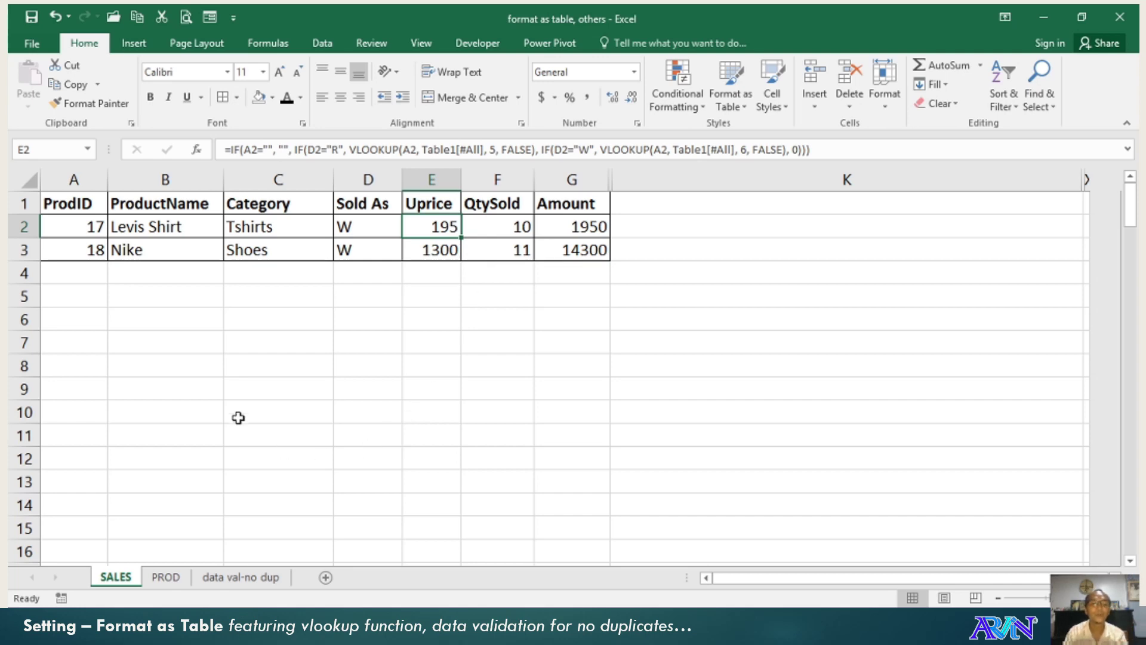
click(166, 577)
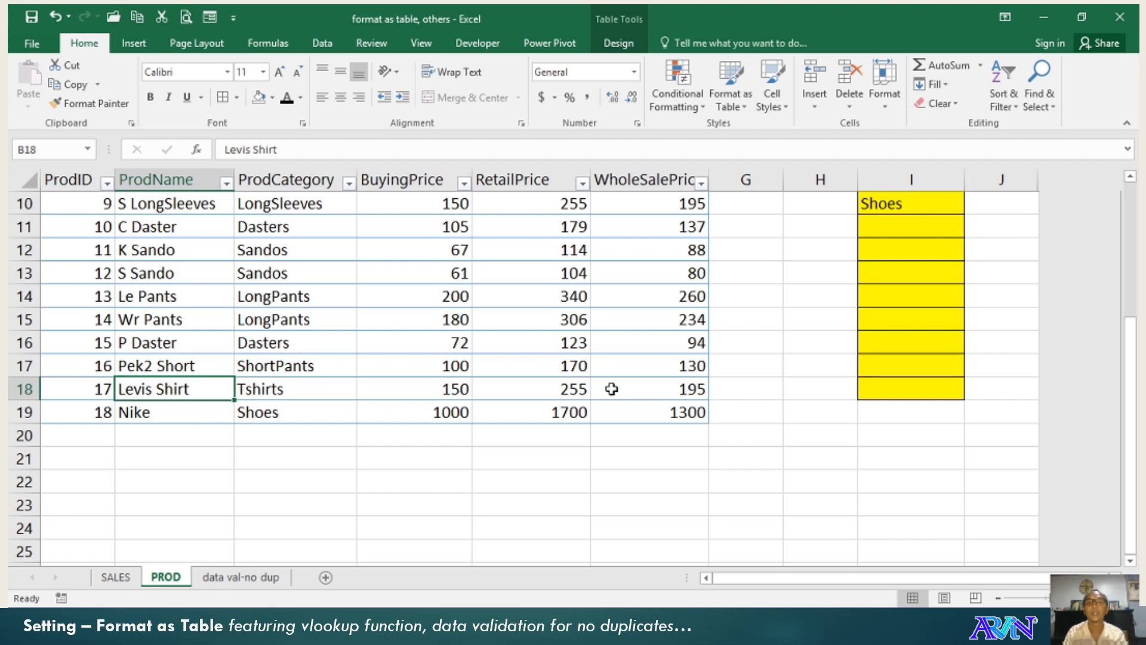
click(450, 394)
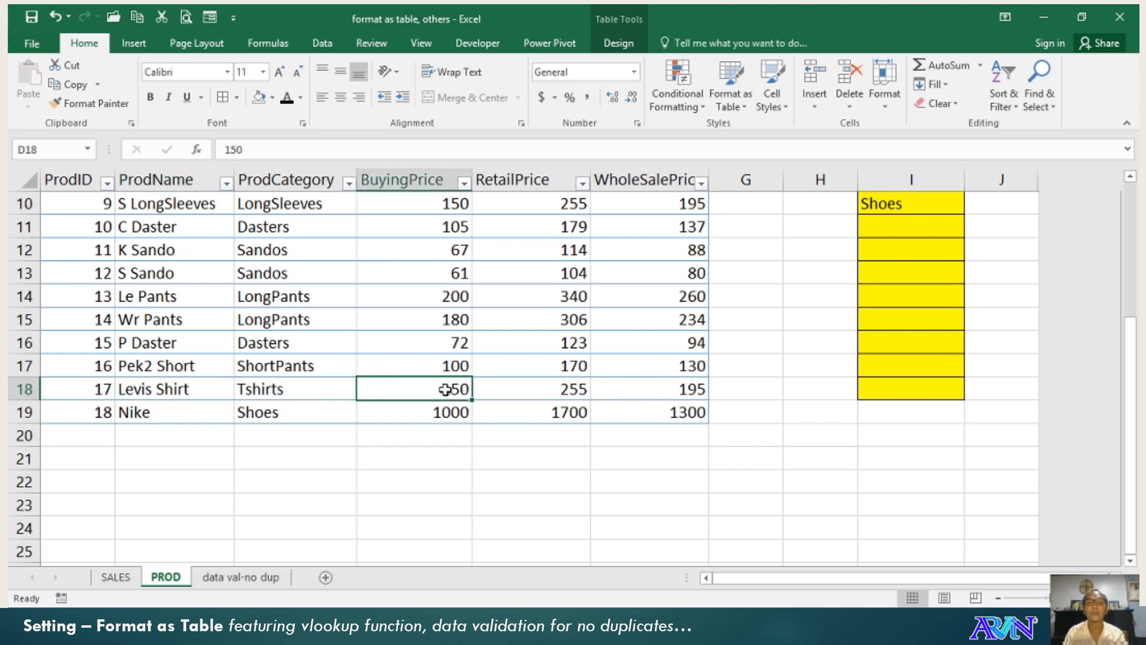
click(564, 392)
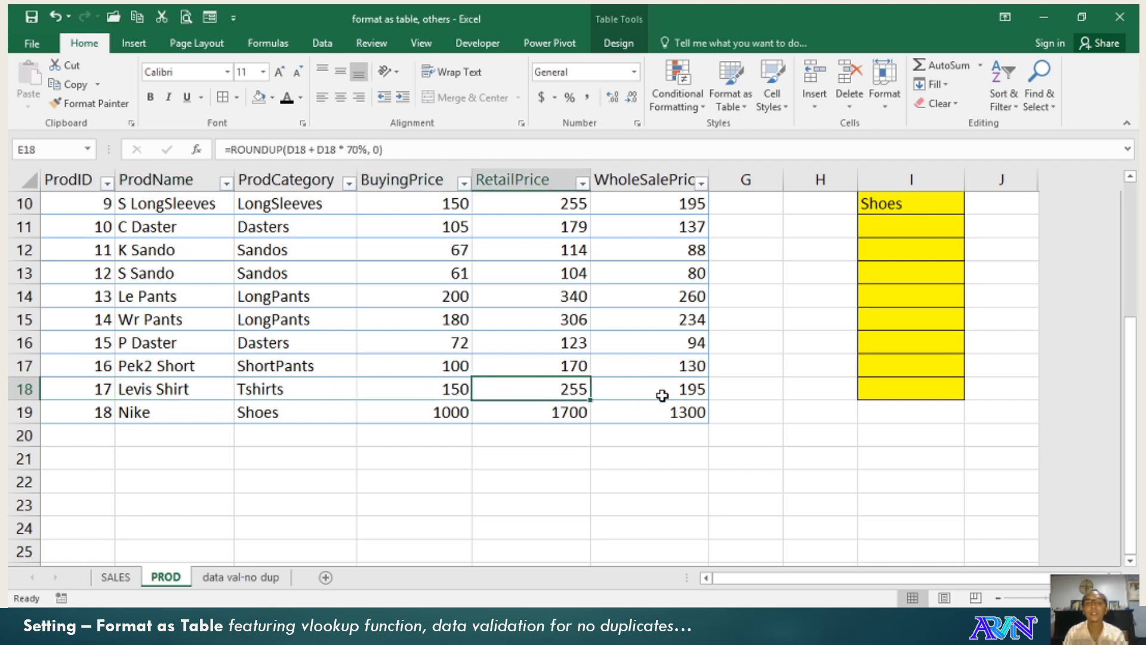
click(687, 394)
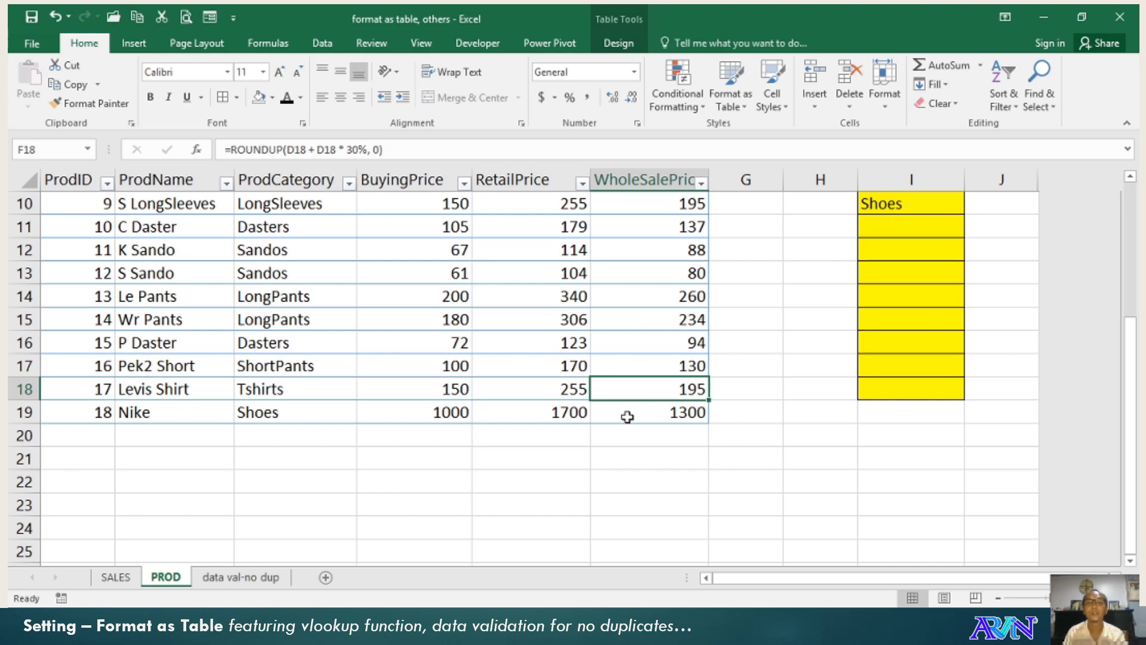
click(116, 577)
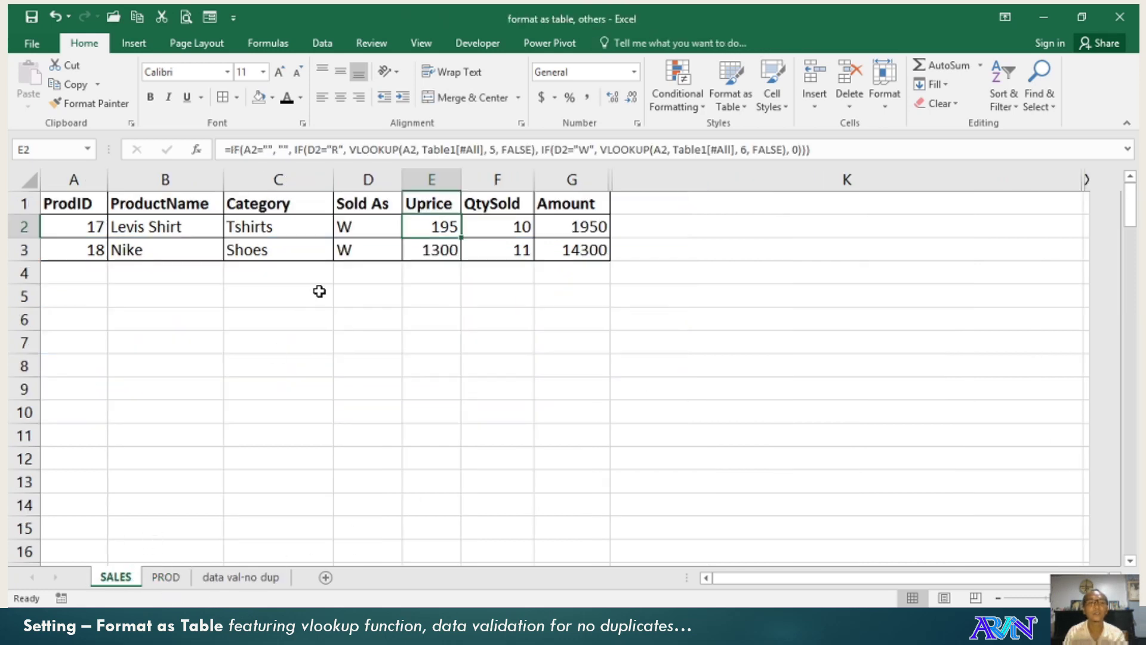
Toggle the first sale's Sold As between R and W, settling on wholesale.
click(373, 227)
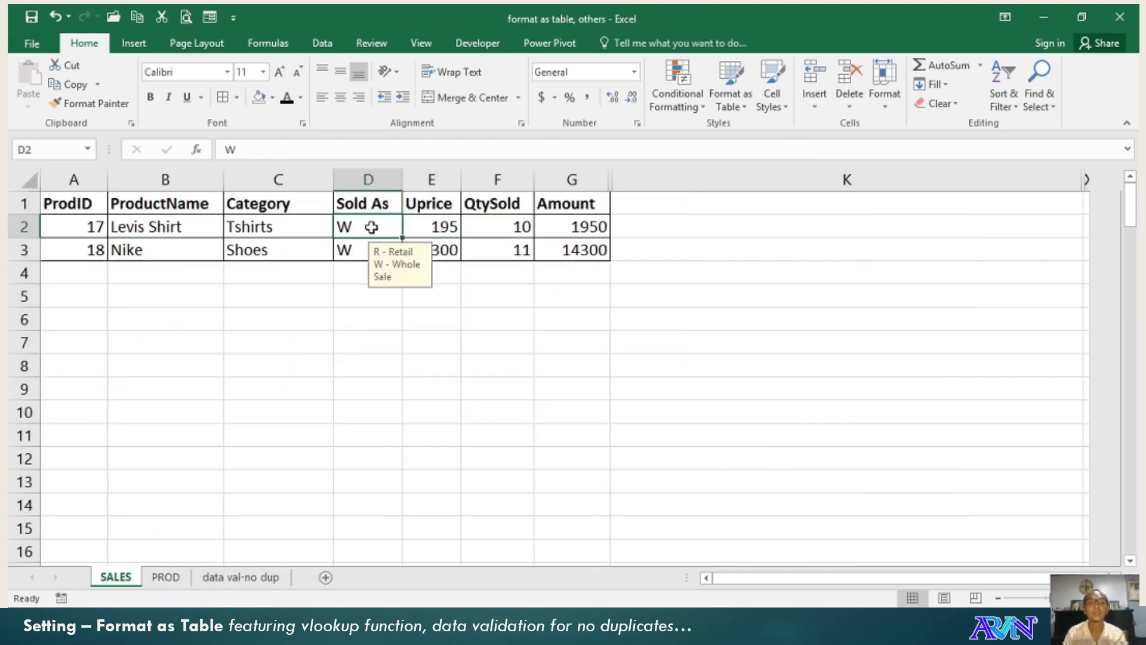
text(R)
key(Return)
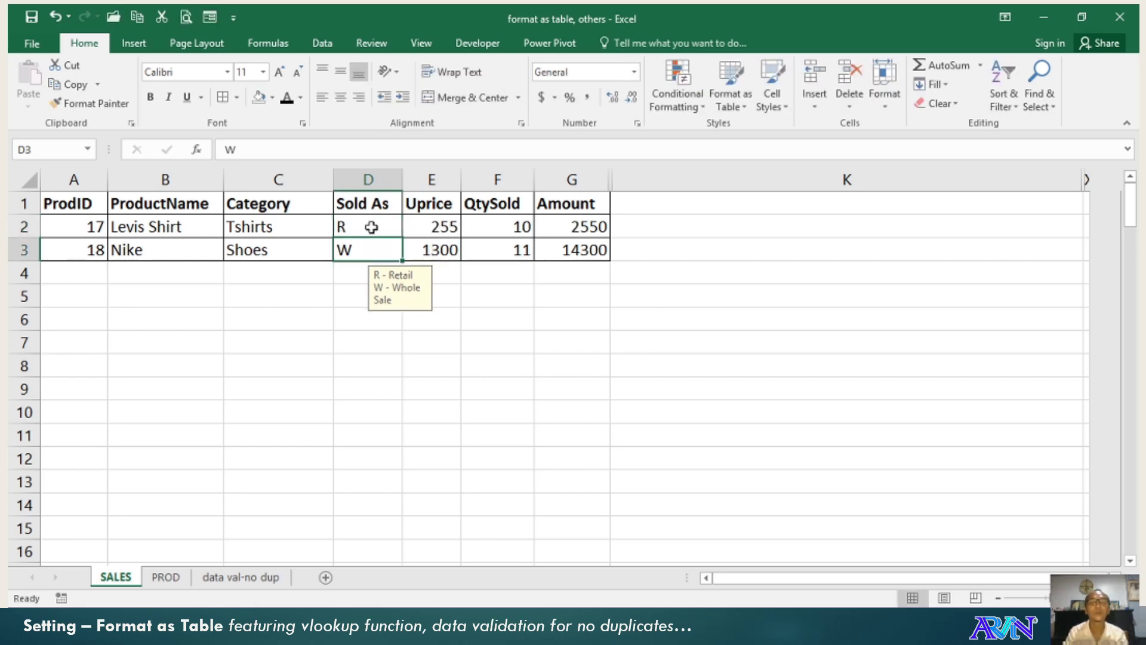
click(371, 227)
text(W)
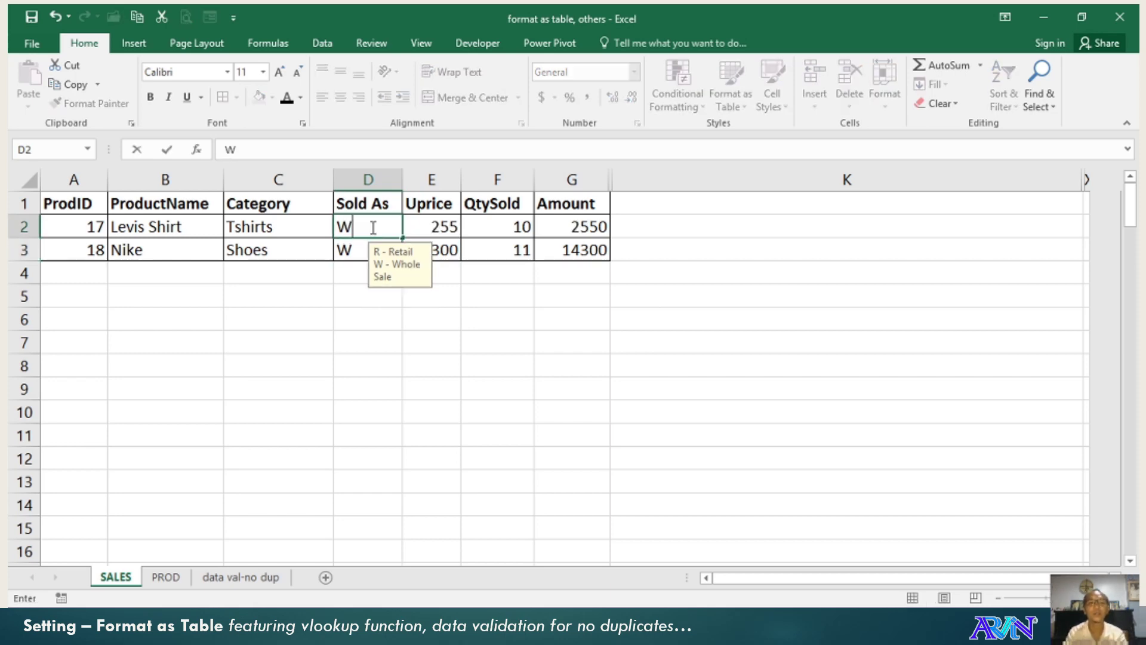
key(Return)
Set the quantities sold to 23 and 34, giving amounts 4485 and 44200.
click(371, 227)
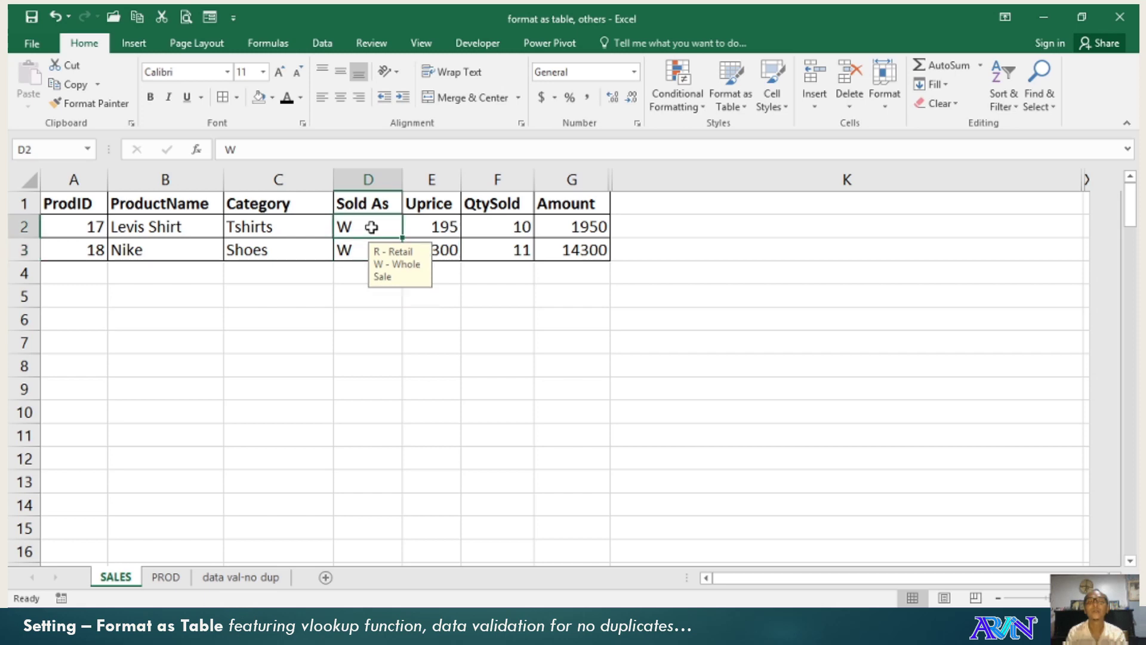
key(Right)
key(Right)
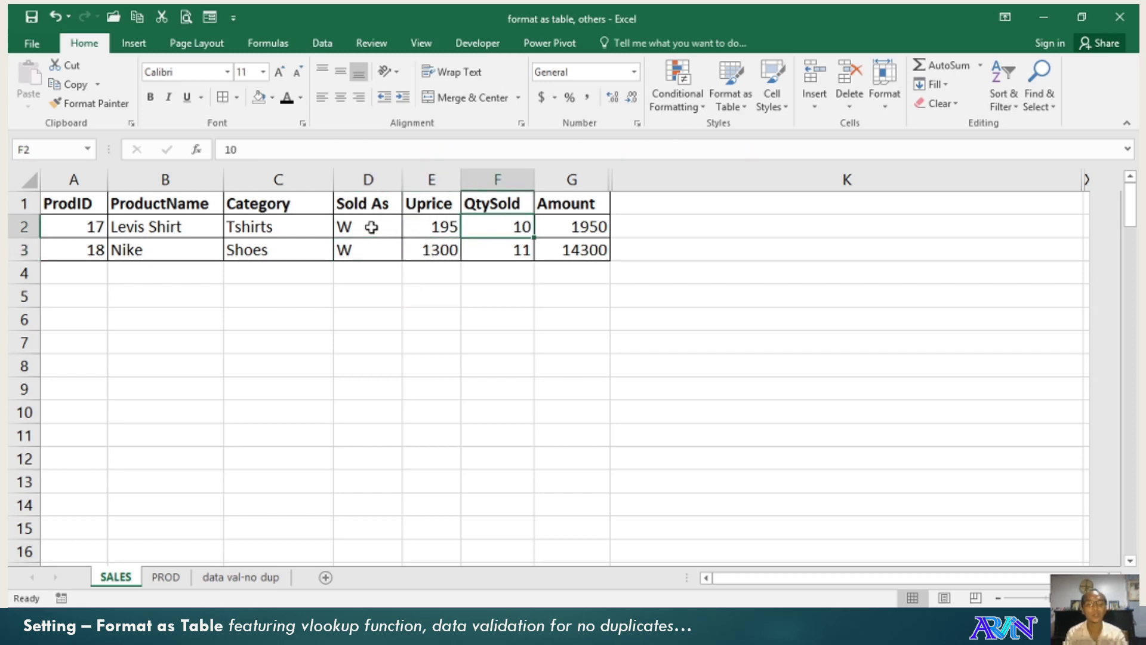
text(23)
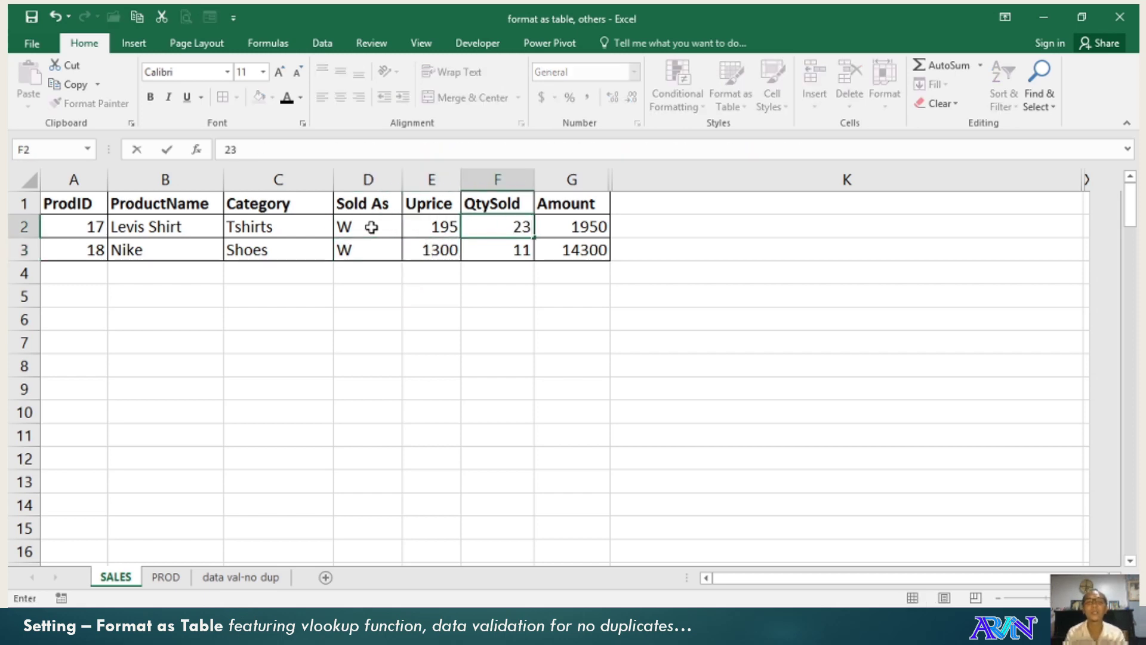
key(Return)
text(34)
key(Return)
key(Up)
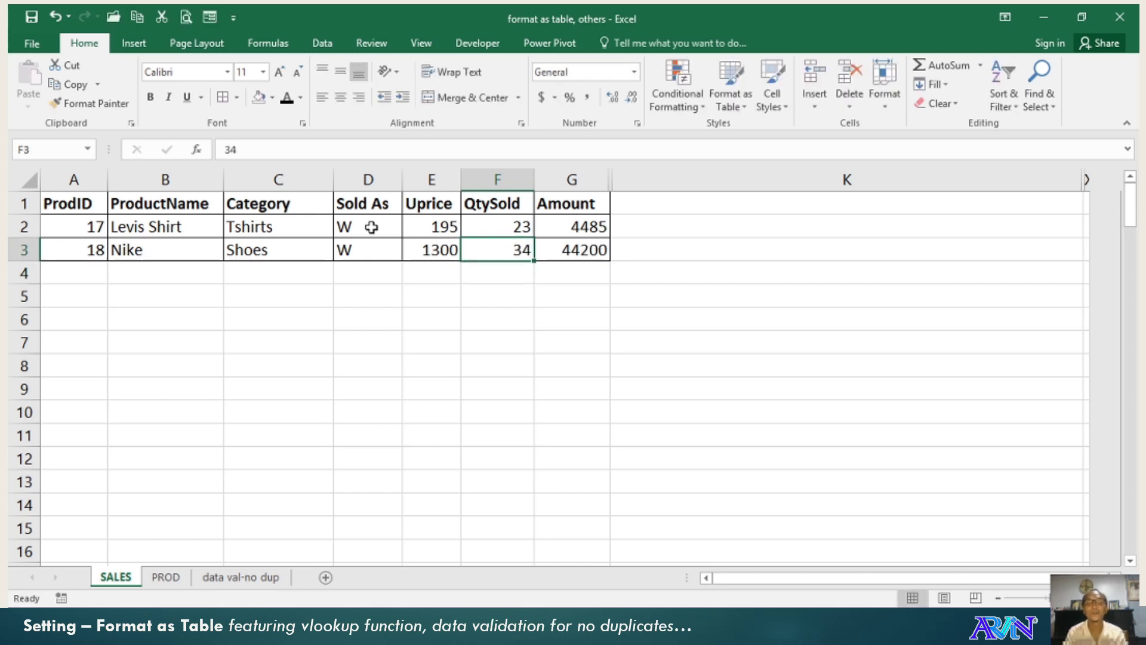
key(Up)
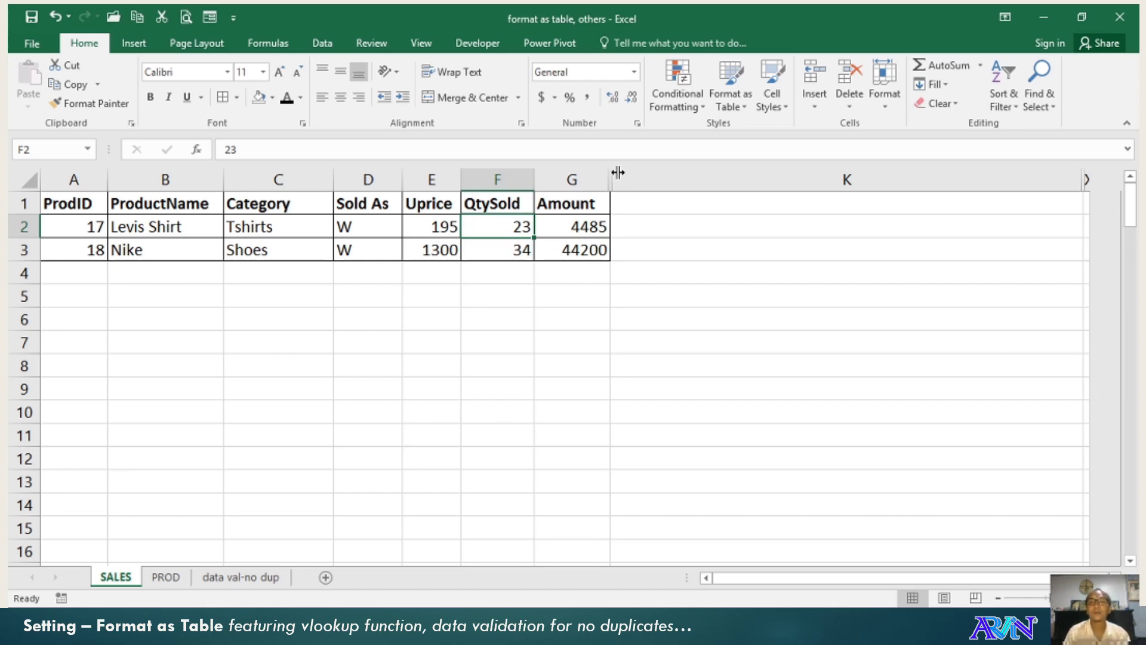
Format the SALES data as a table with headers using a chosen table style.
click(728, 102)
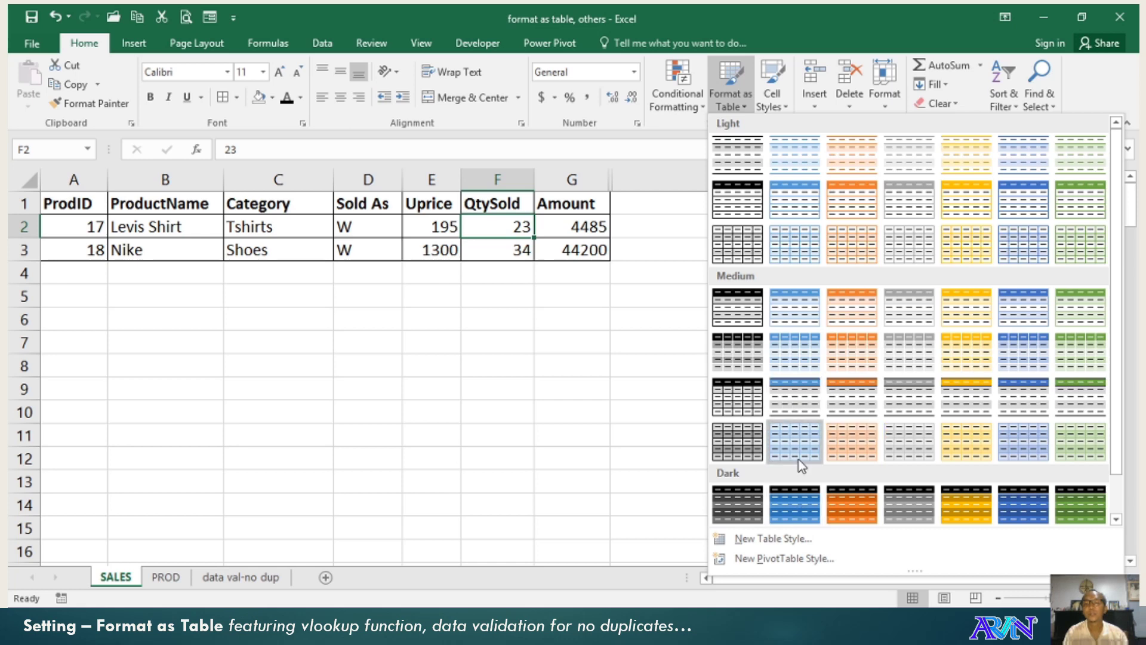
click(904, 503)
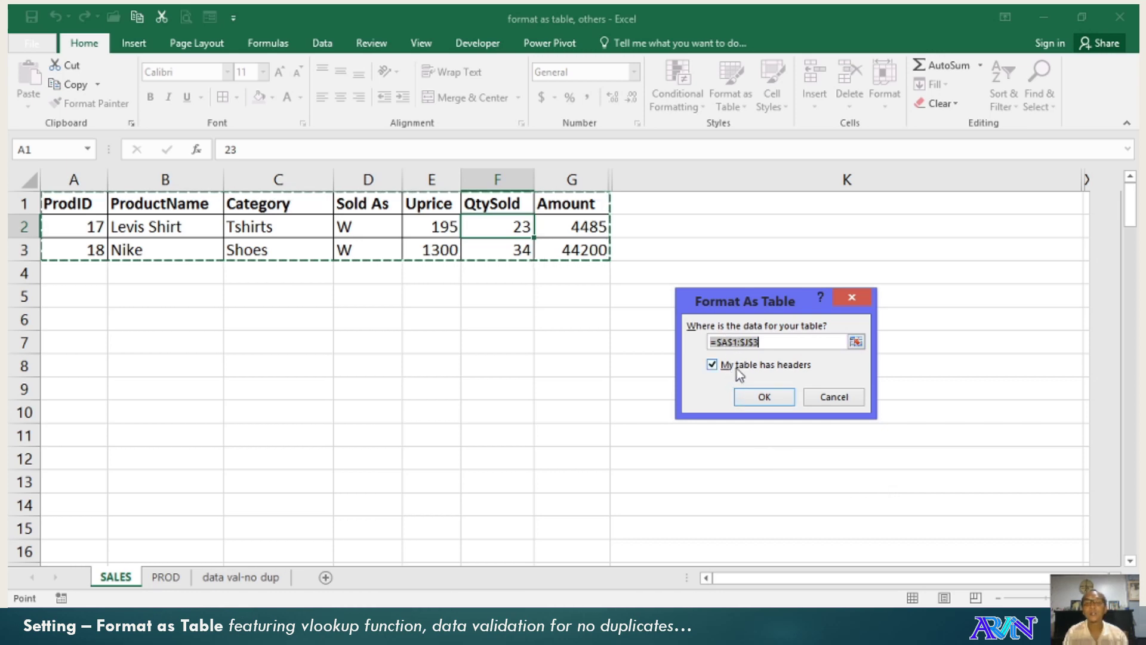
click(755, 400)
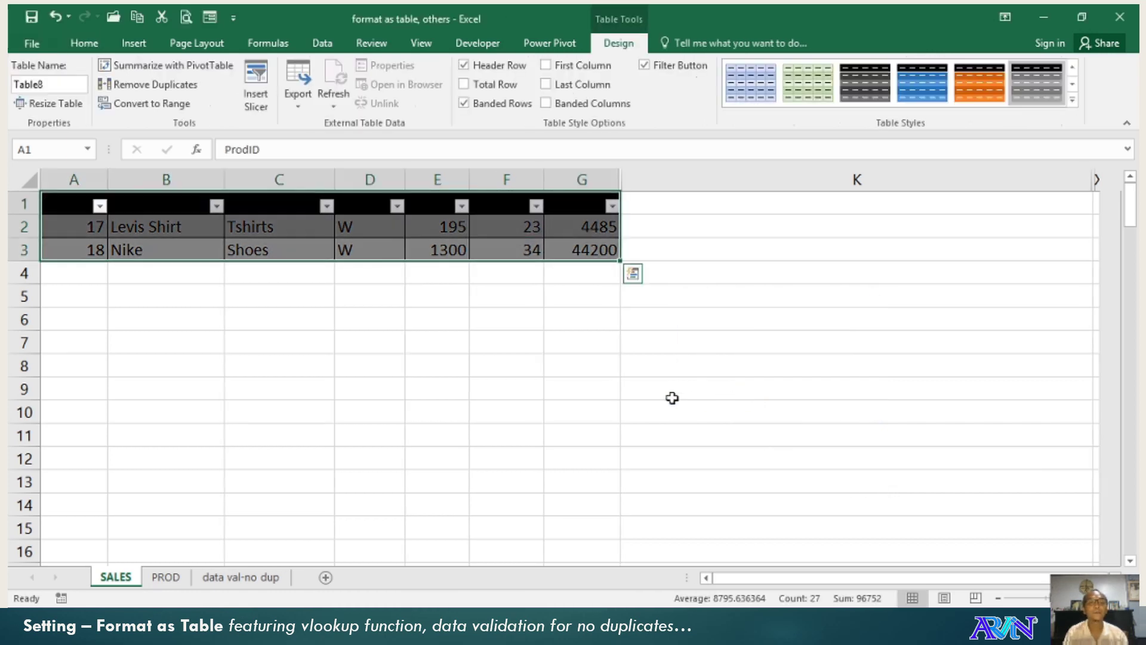
click(511, 276)
Make the table's header row text white.
drag(88, 208, 607, 205)
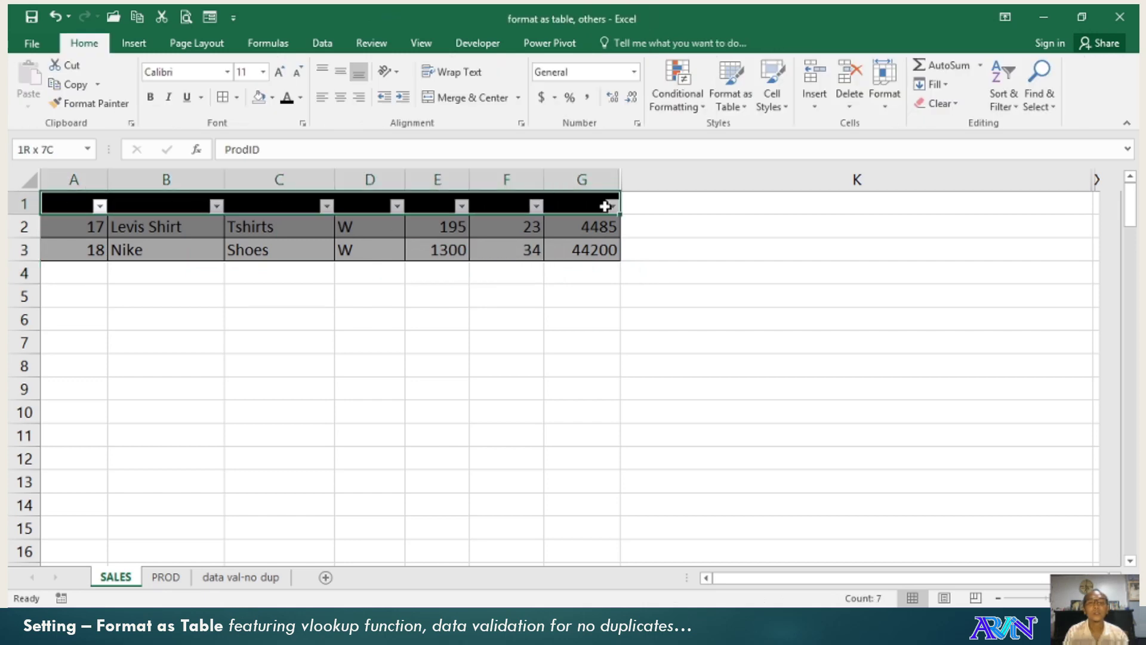
click(84, 43)
click(300, 106)
click(317, 153)
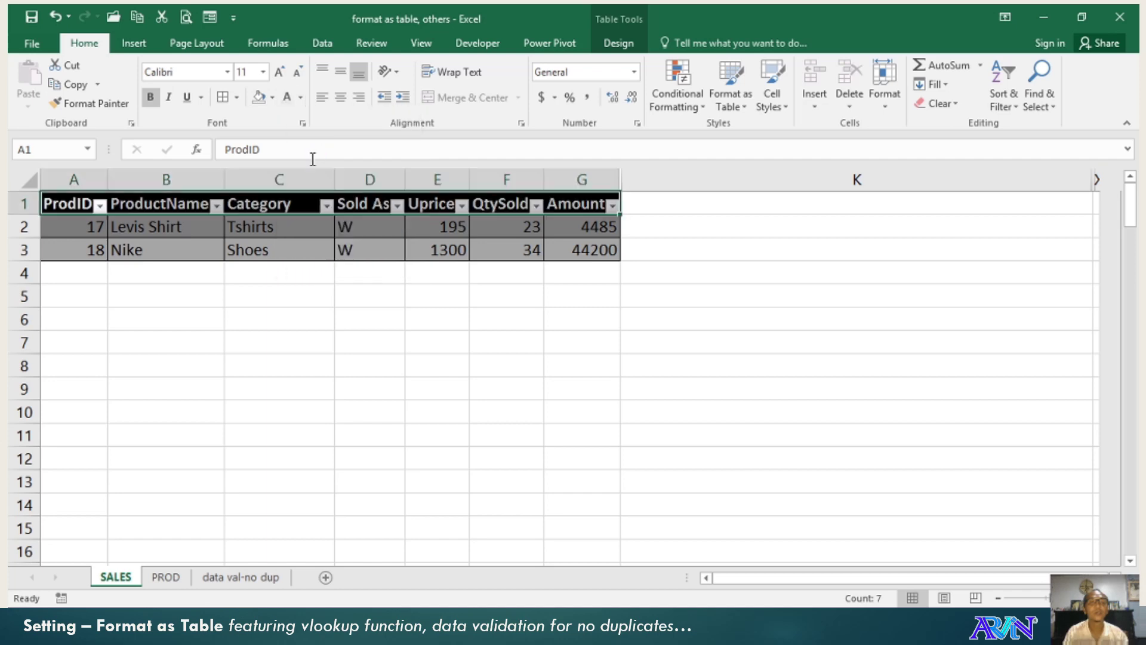
click(216, 250)
Auto-fit columns A through G so every header shows in full.
drag(113, 179, 113, 179)
click(113, 179)
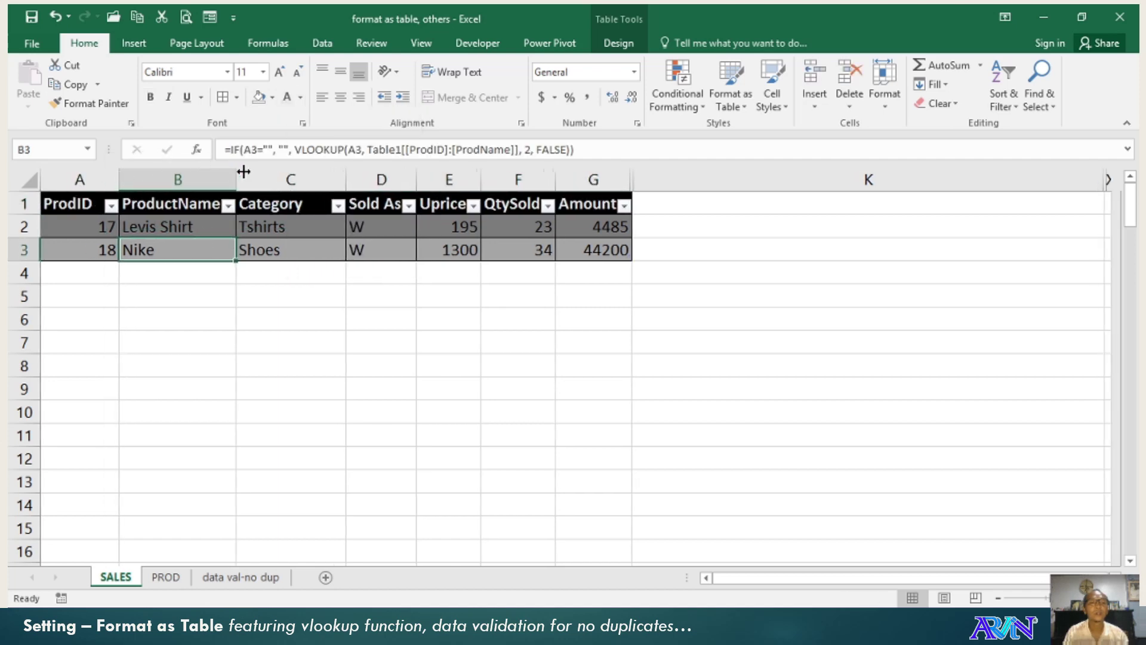
double_click(236, 179)
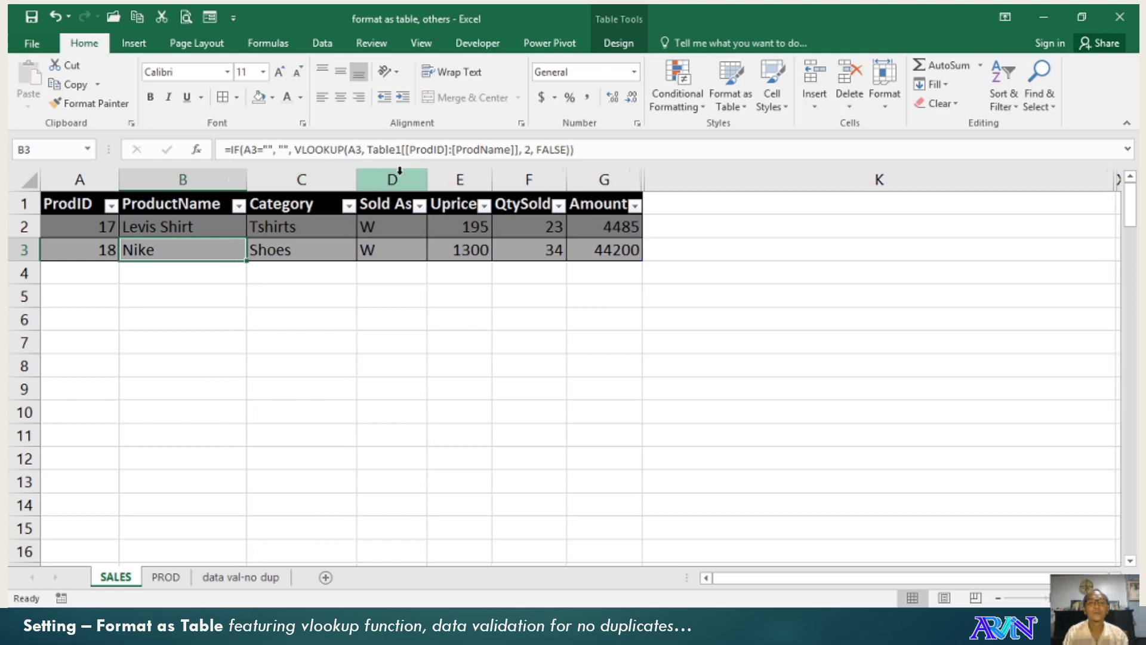
double_click(427, 176)
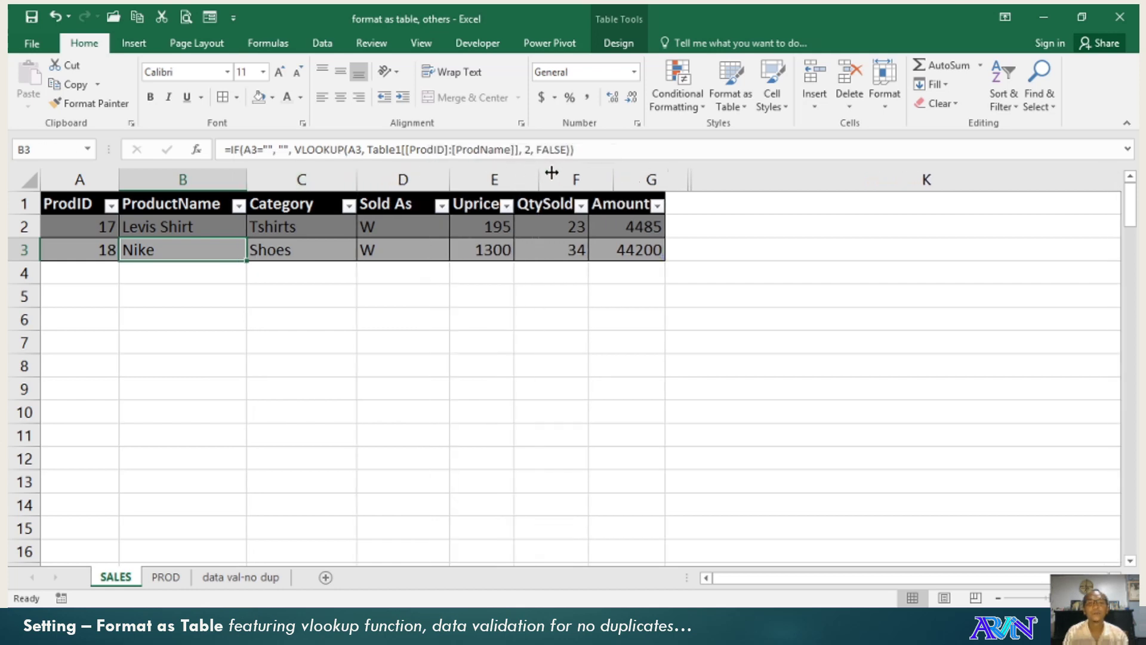
double_click(511, 174)
double_click(610, 173)
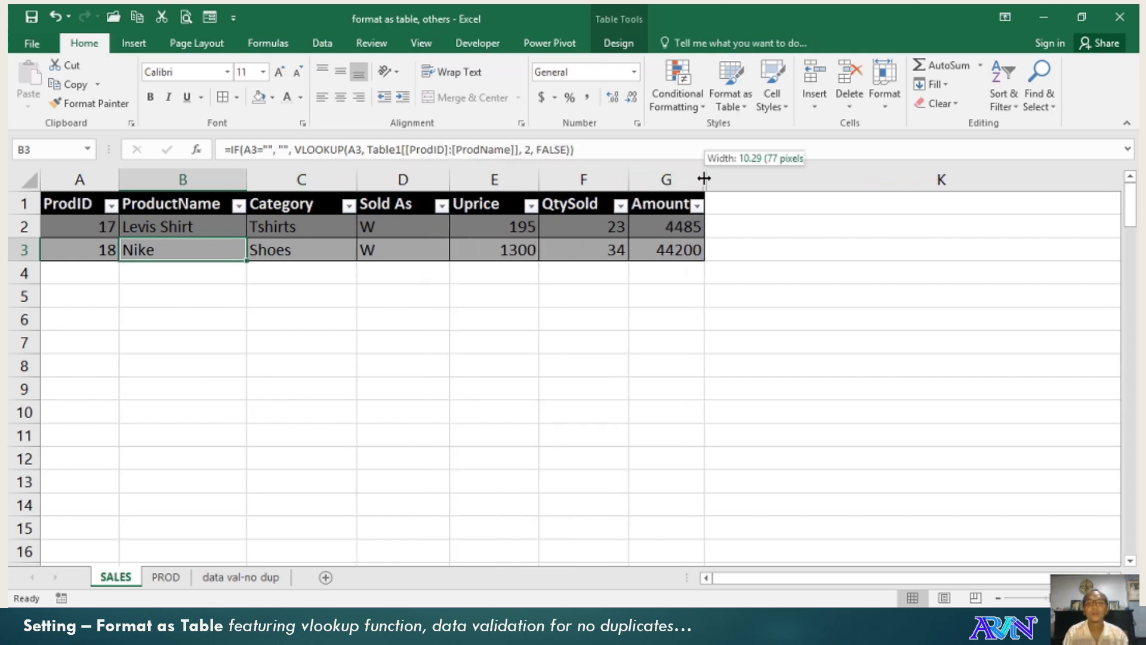
double_click(704, 176)
Add a sale of product 1, sold retail (R), quantity 2.
click(114, 275)
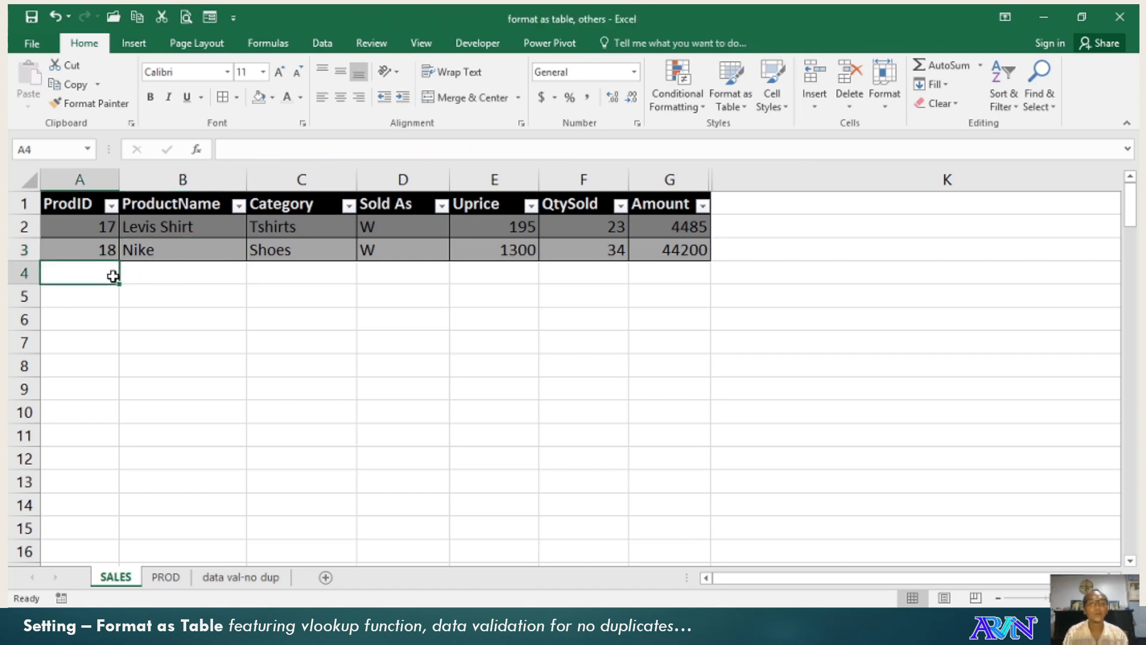
text(1)
key(Tab)
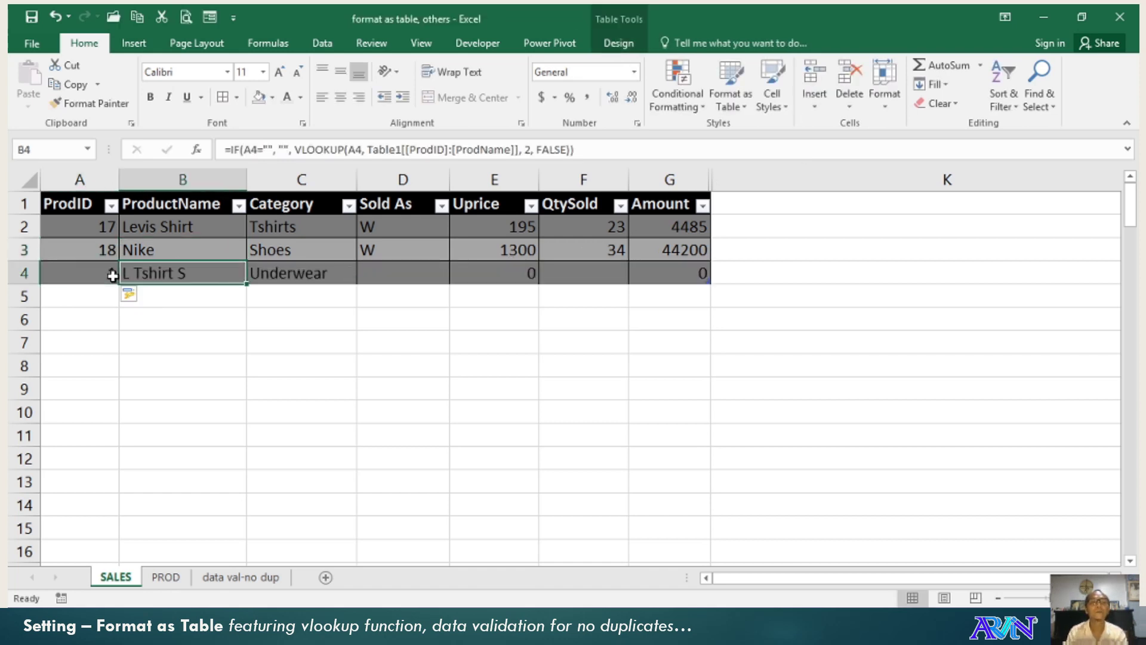
click(112, 276)
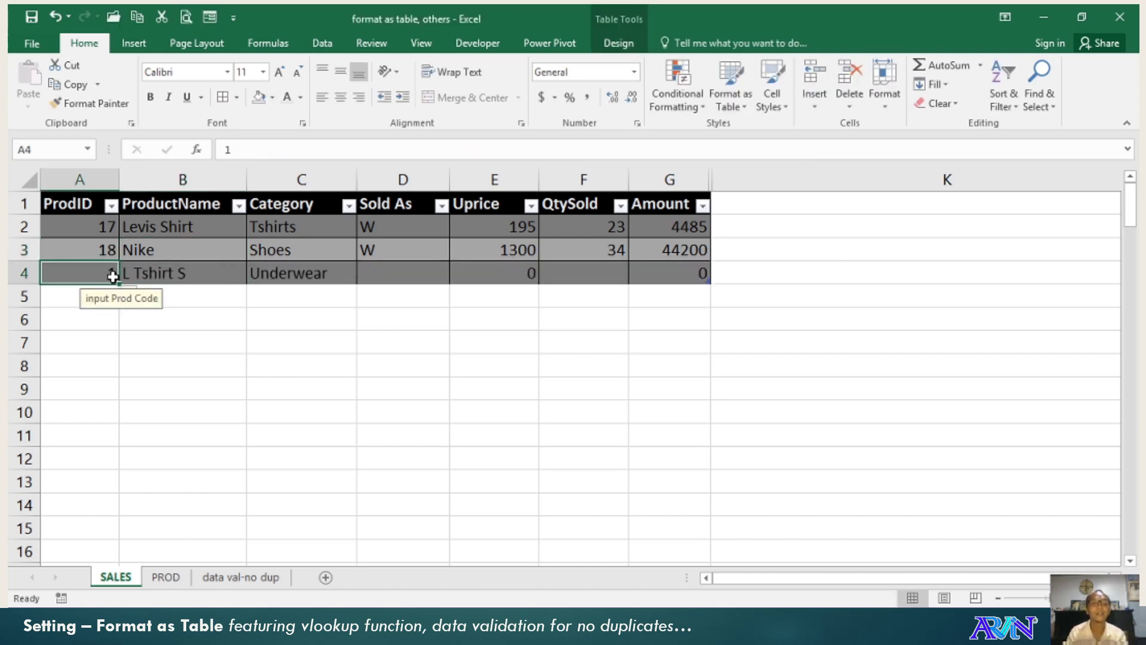
key(Tab)
key(Tab)
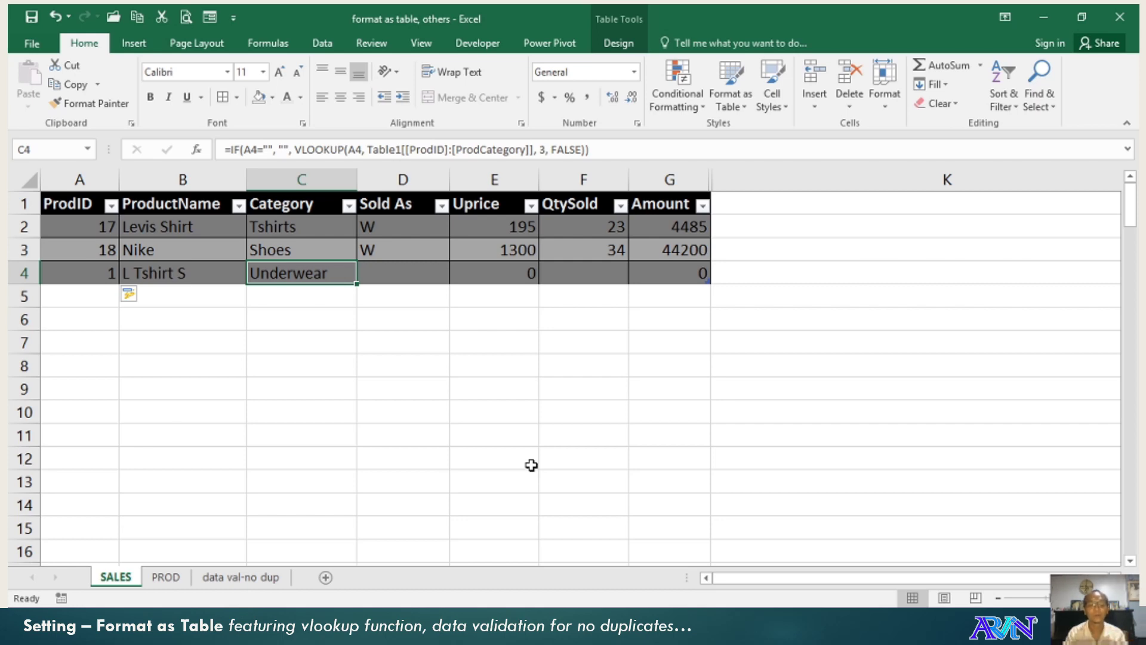
key(Tab)
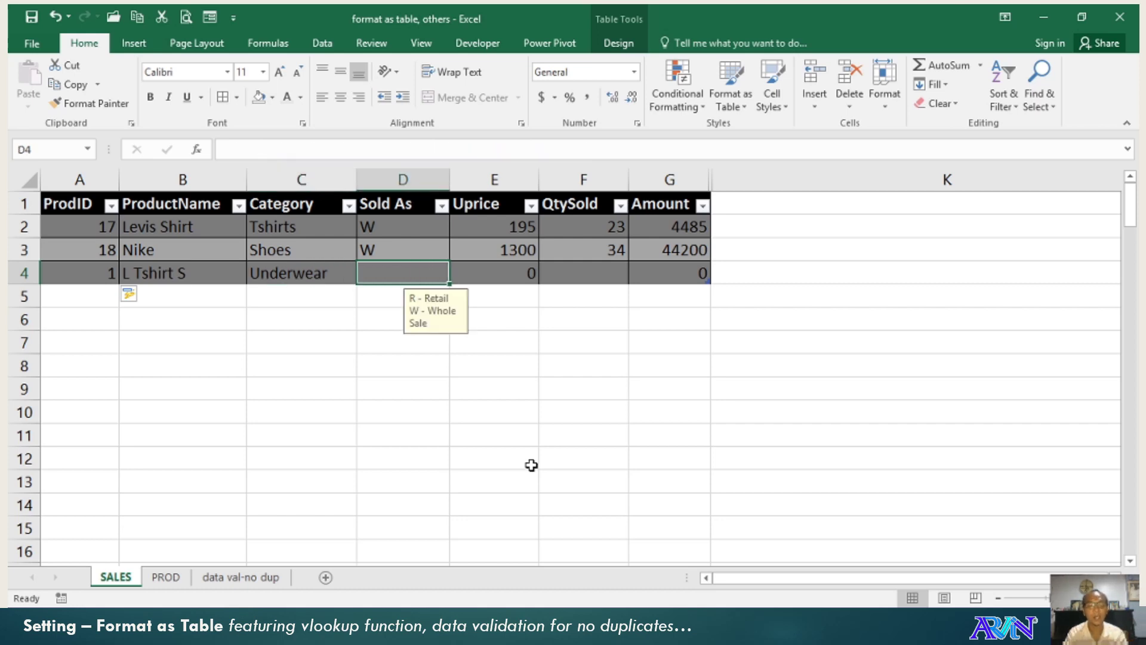
text(R)
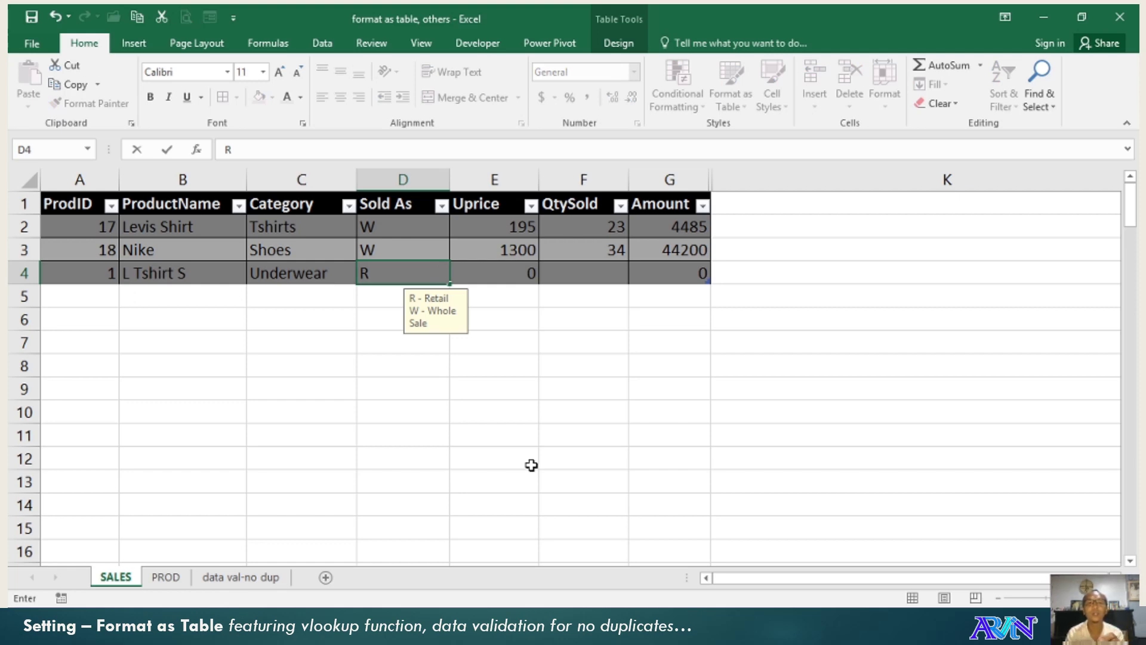
key(Tab)
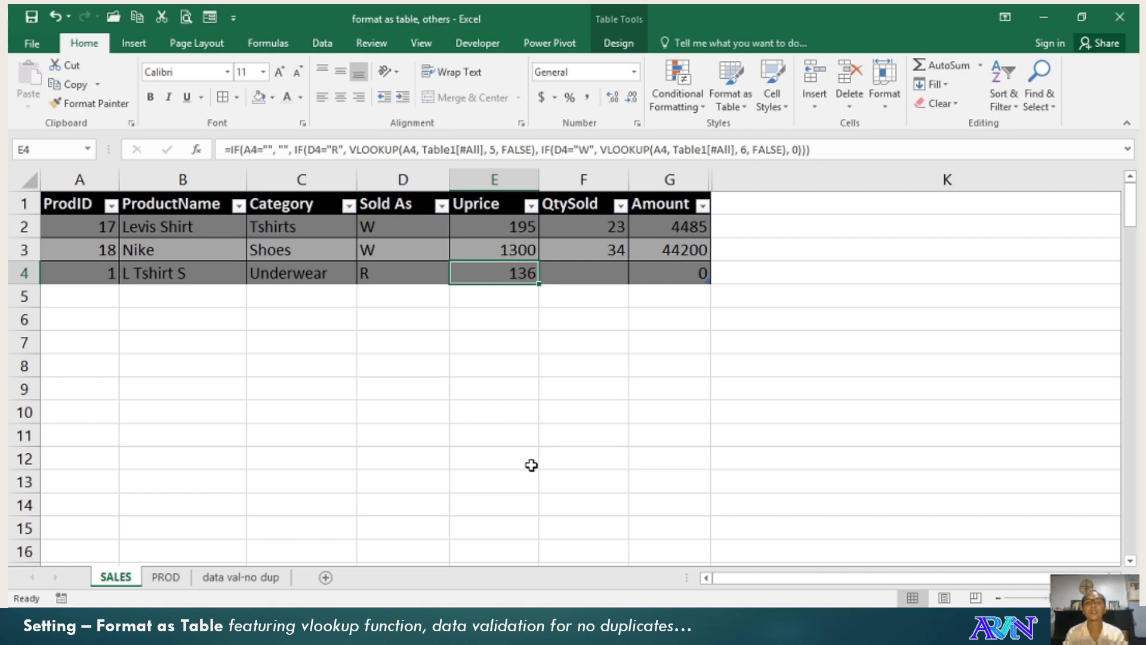
key(Tab)
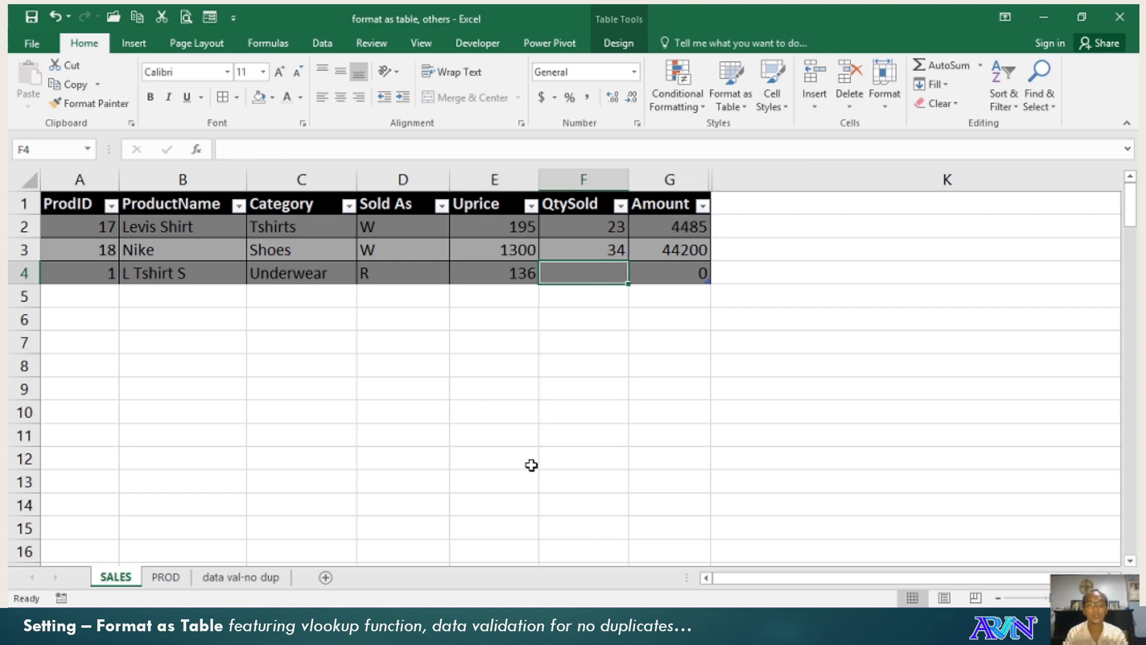
text(2)
key(Tab)
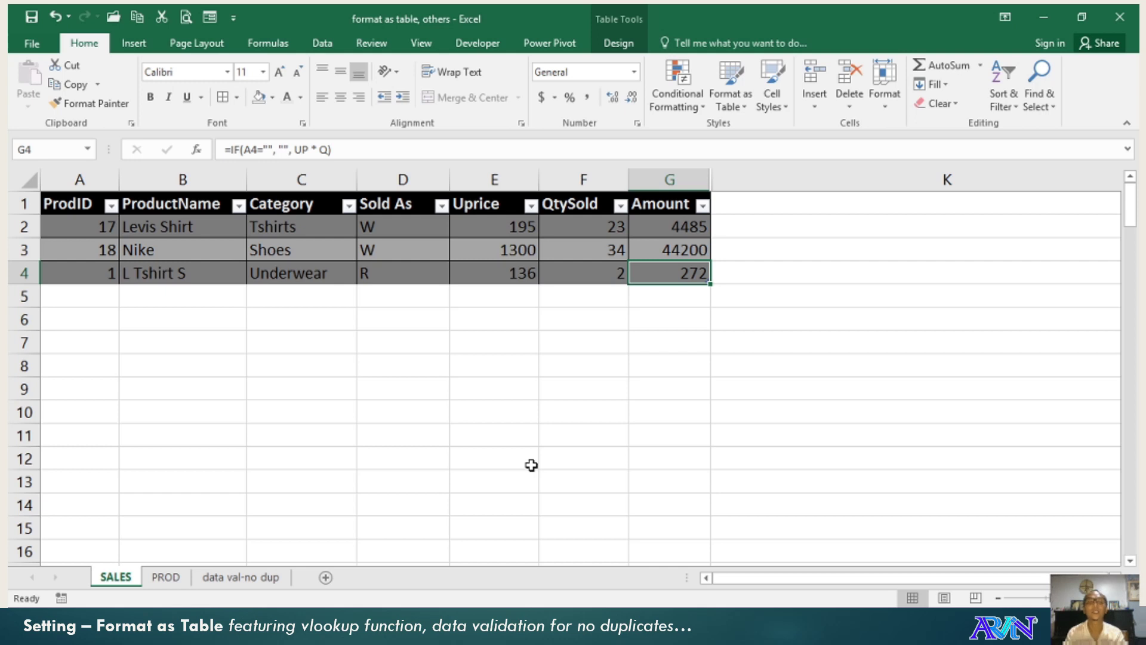
Add a sale of product 4, sold wholesale (W), quantity 3.
key(Down)
key(Left)
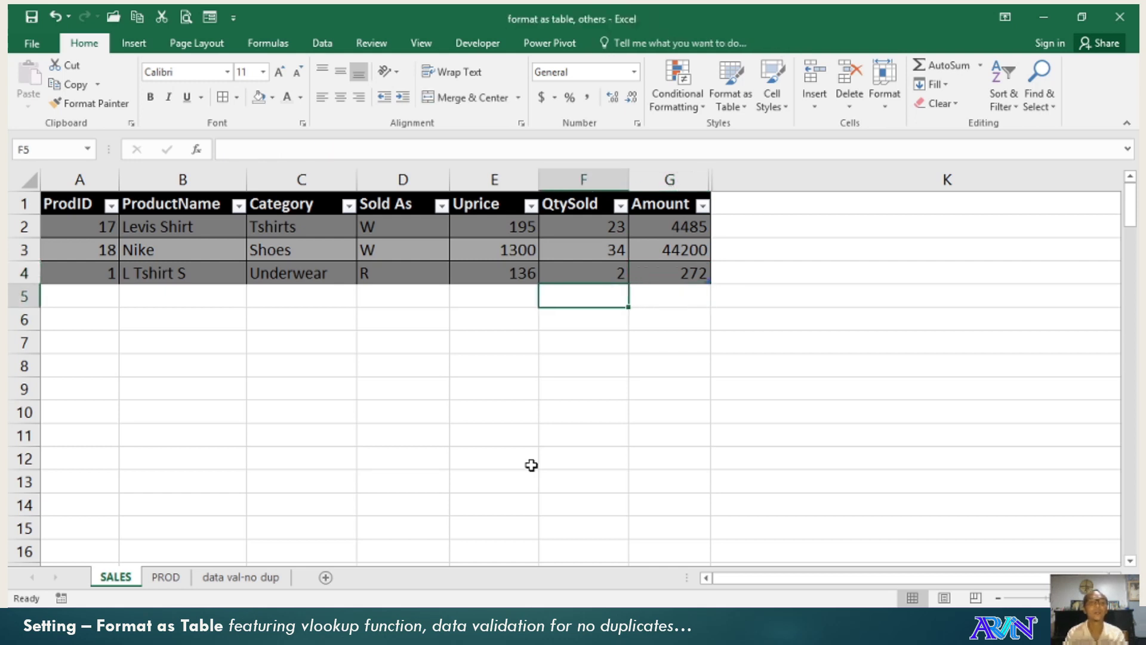
key(Home)
text(4)
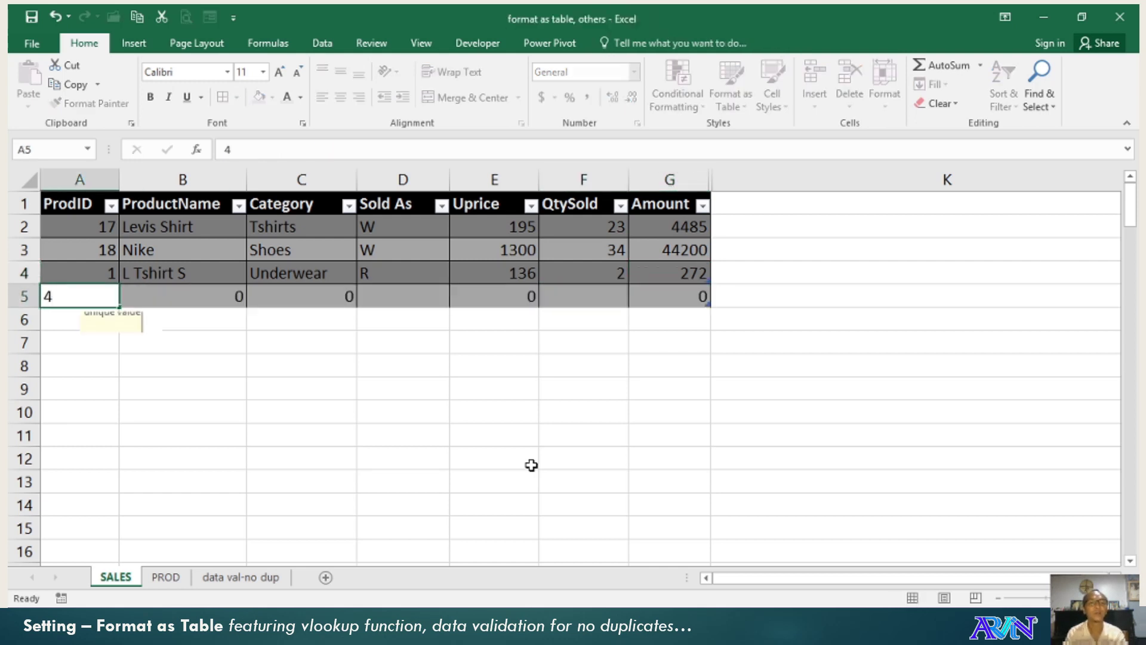
key(Tab)
key(Tab)
key(Tab)
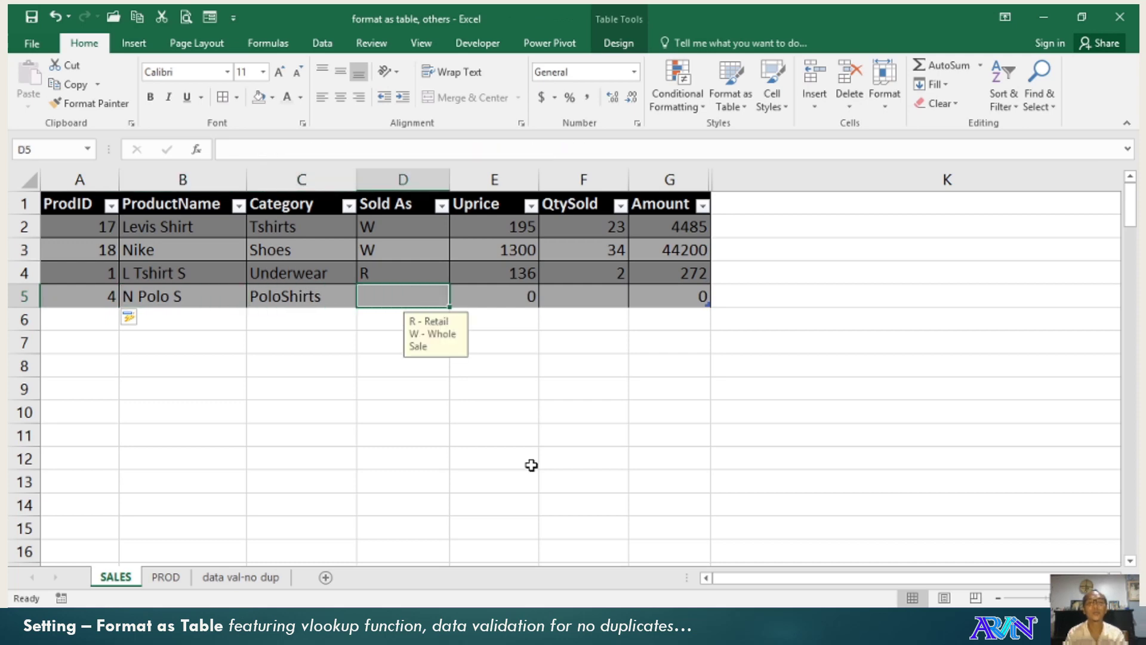
text(w)
key(Tab)
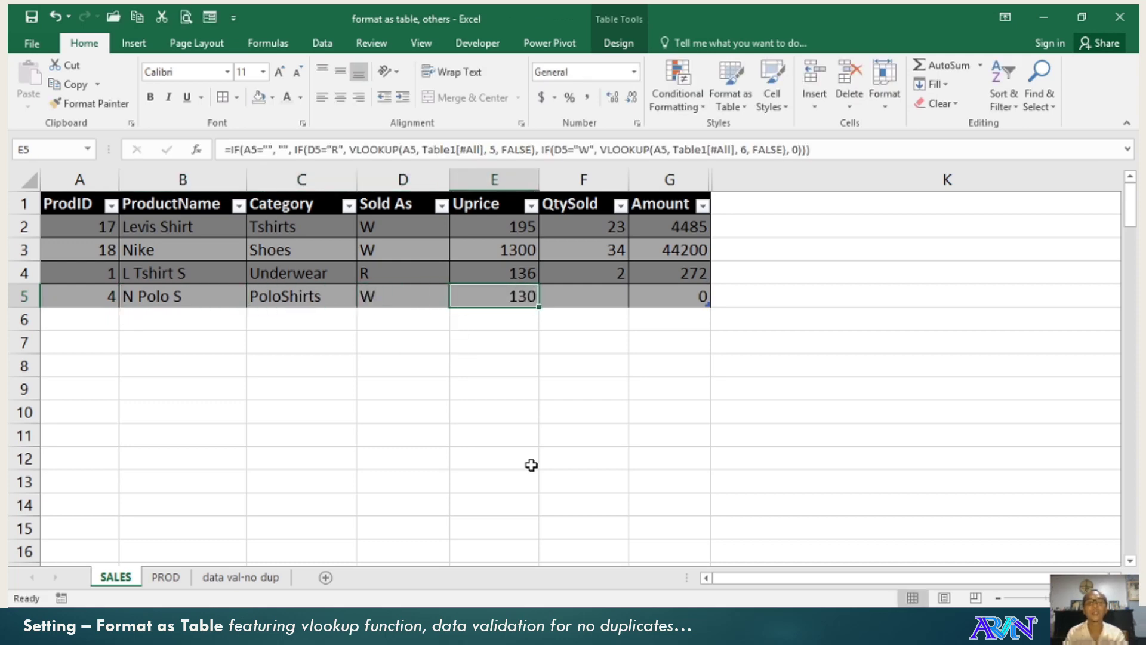
key(Tab)
text(3)
key(Tab)
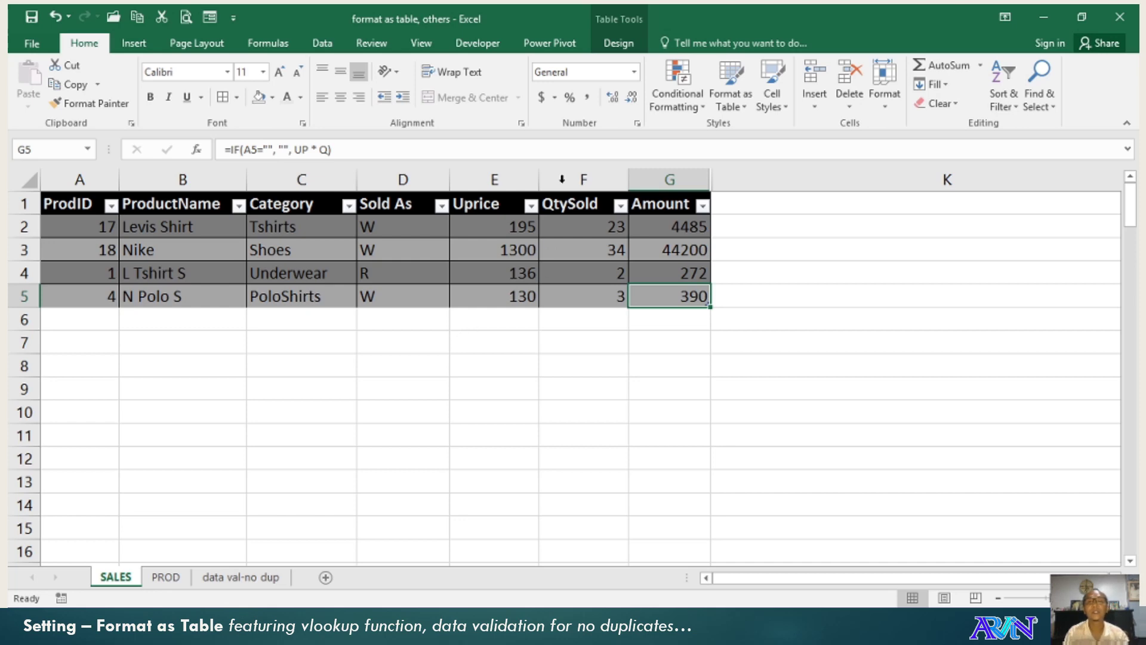
Rename Table8 to SalesTable and confirm it appears in the Name Box list.
click(618, 44)
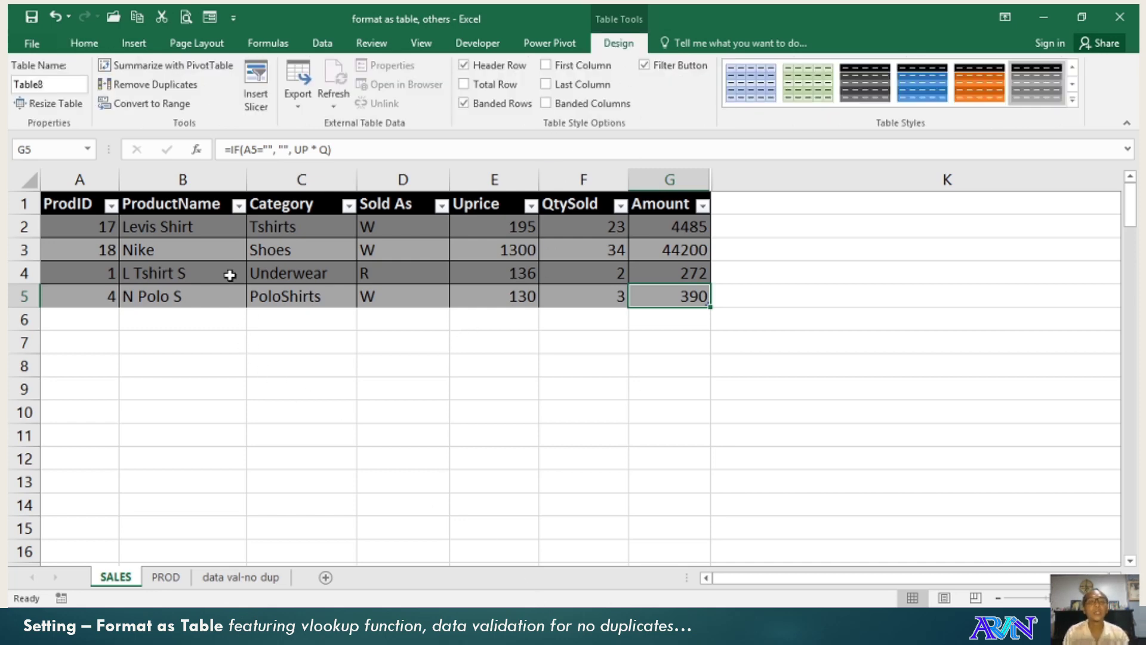
click(201, 92)
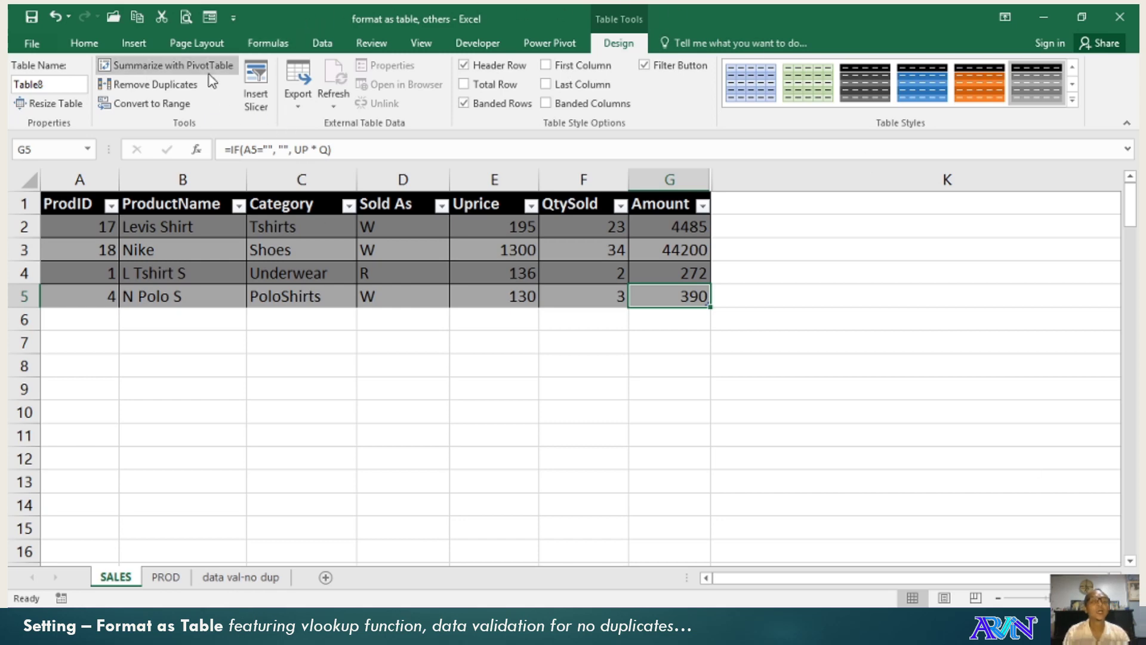
click(47, 84)
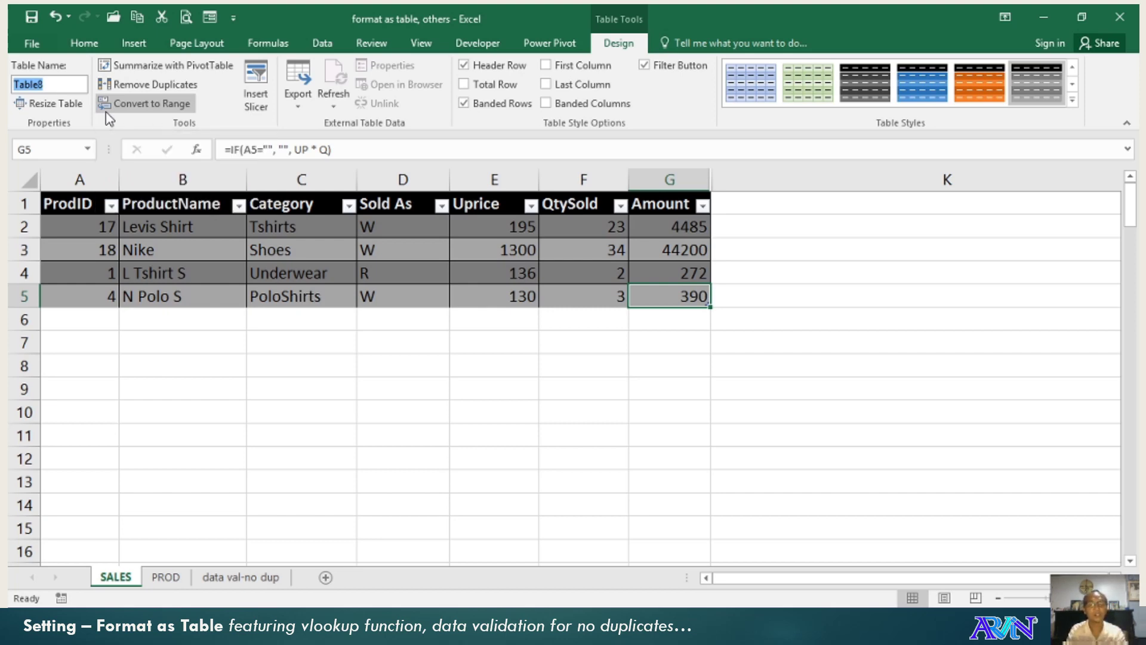
text(SalesTable)
key(Return)
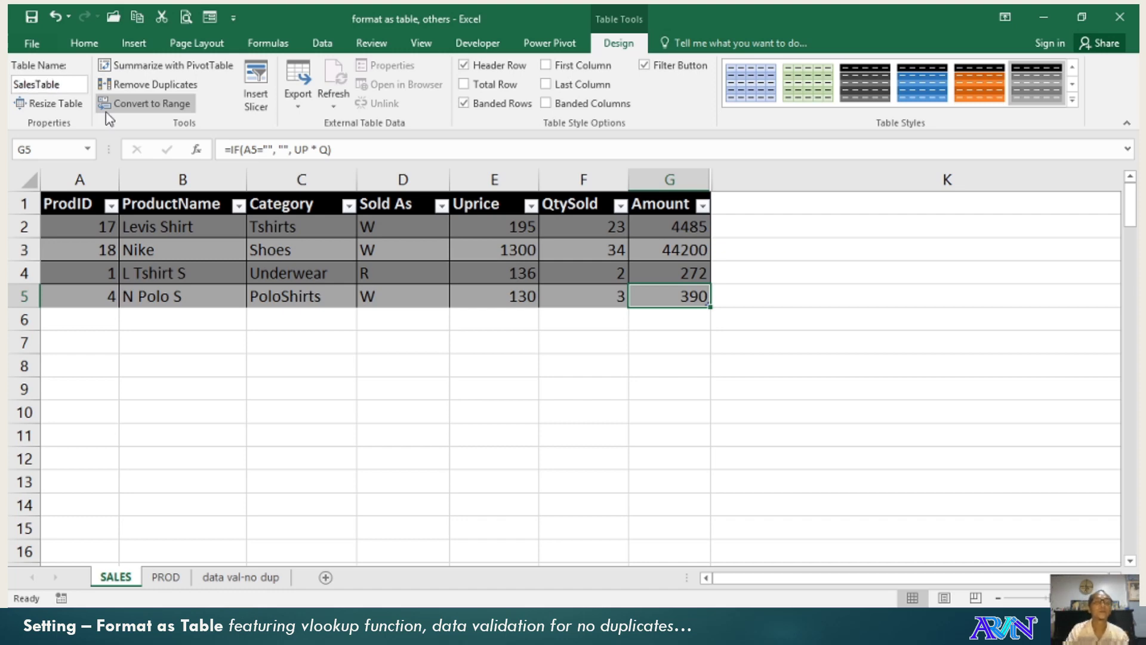
click(87, 149)
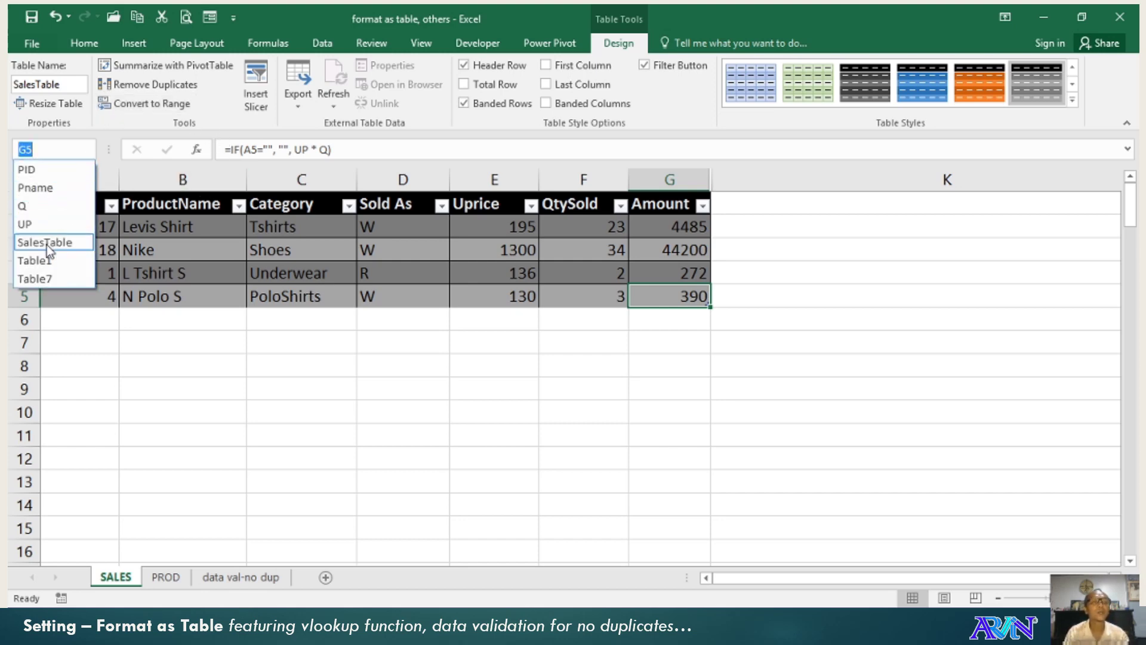
click(47, 245)
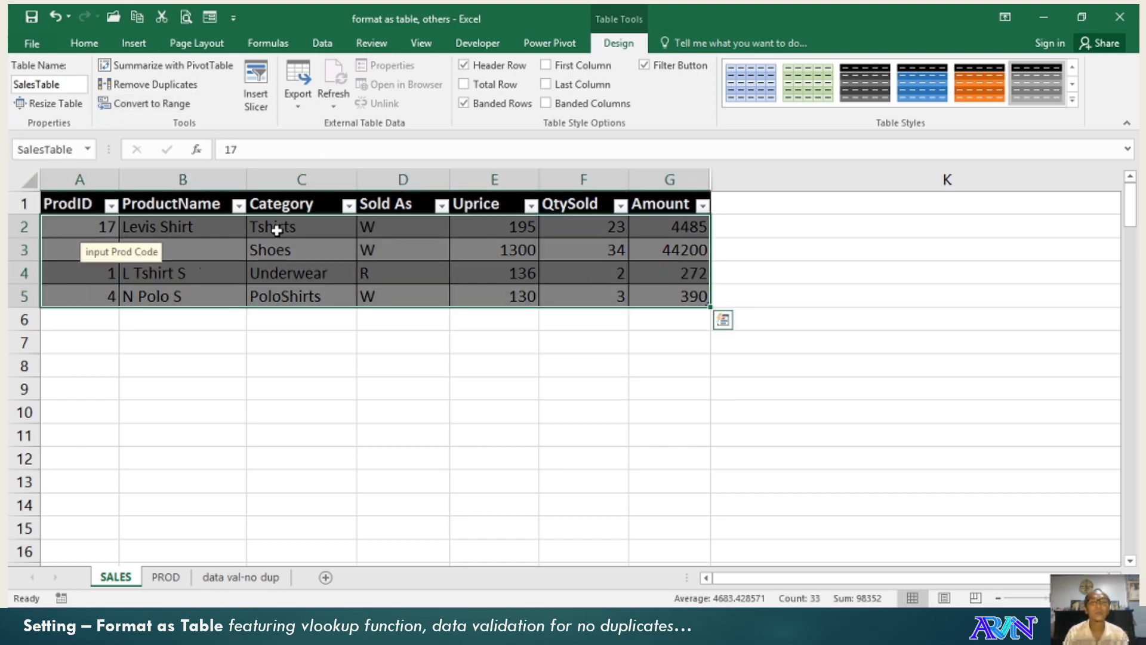
click(222, 255)
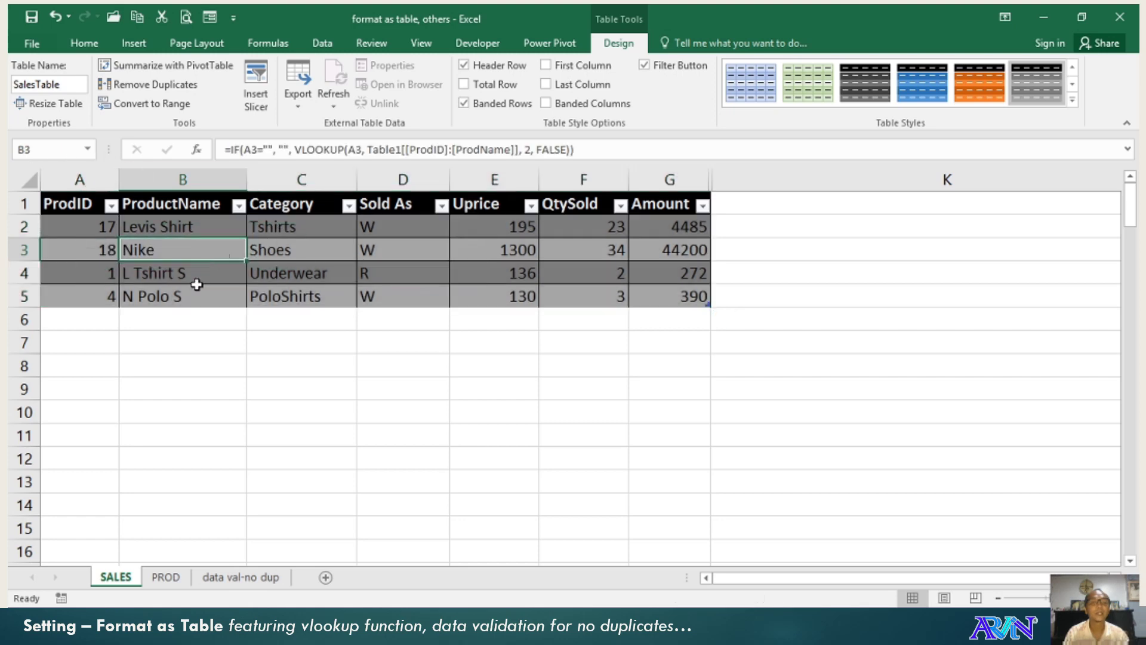
Rename the PROD sheet's table to ProductList.
click(165, 577)
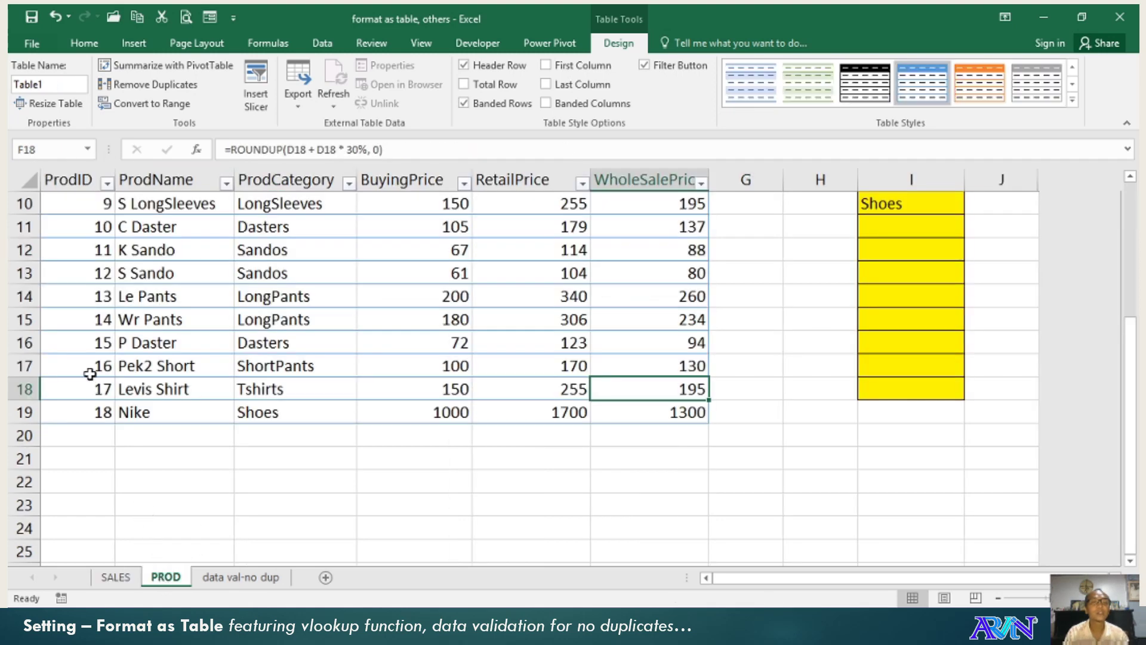
click(33, 87)
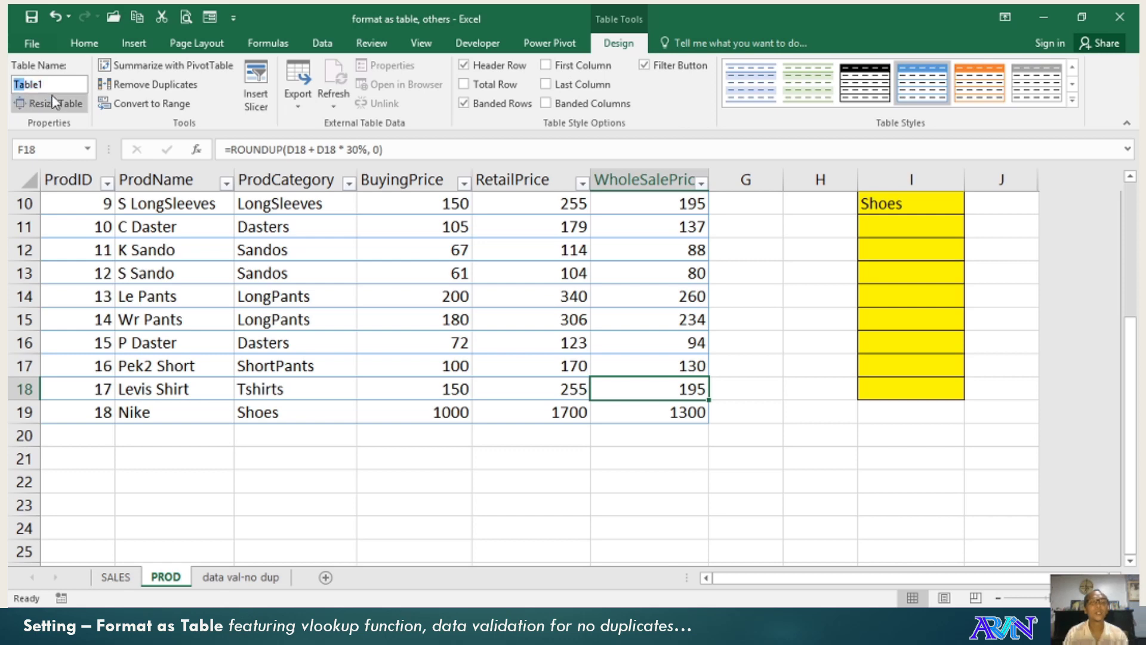
drag(57, 86, 13, 88)
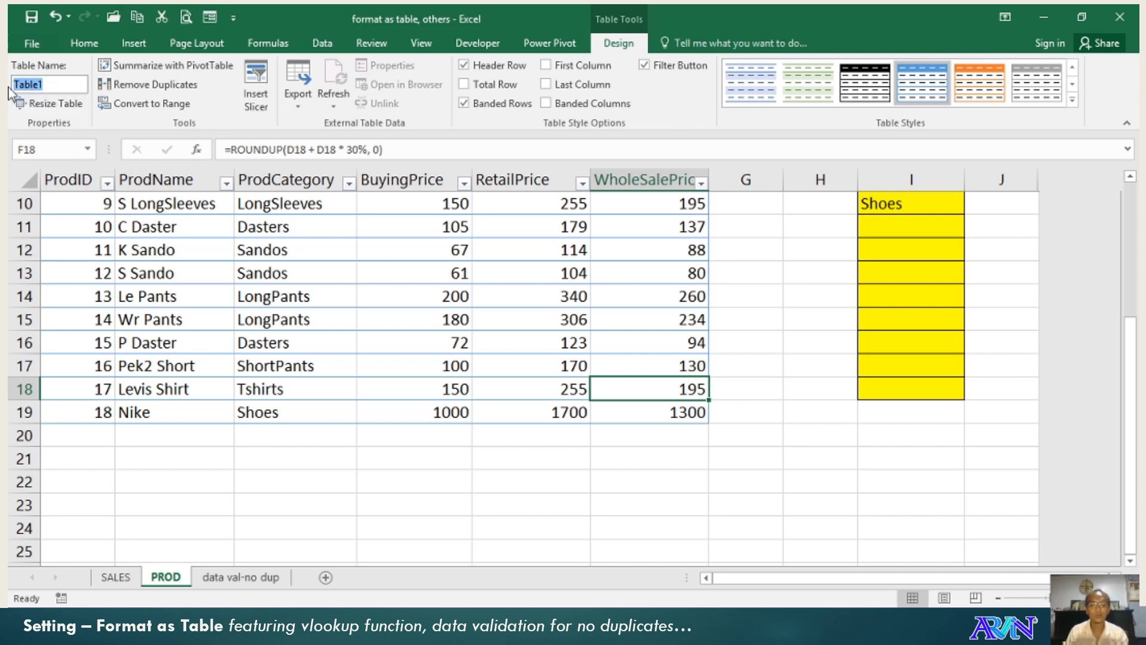
text(Pr)
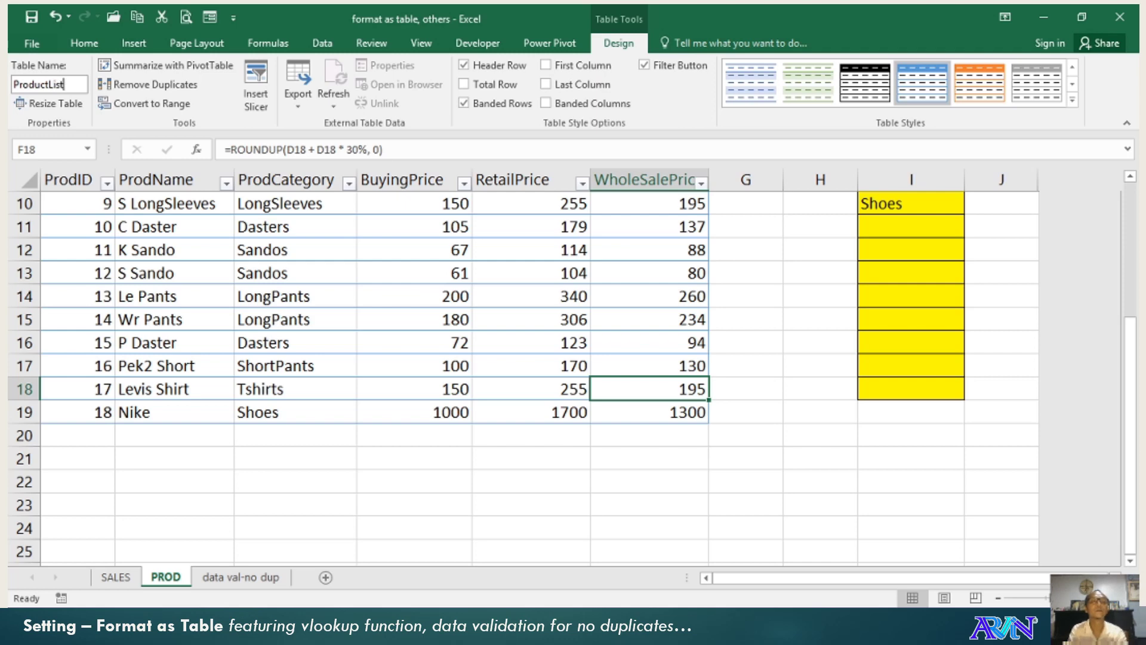
text(oductList)
key(Return)
Select ProductList, then SalesTable, via the Name Box and verify B3 references ProductList.
click(87, 149)
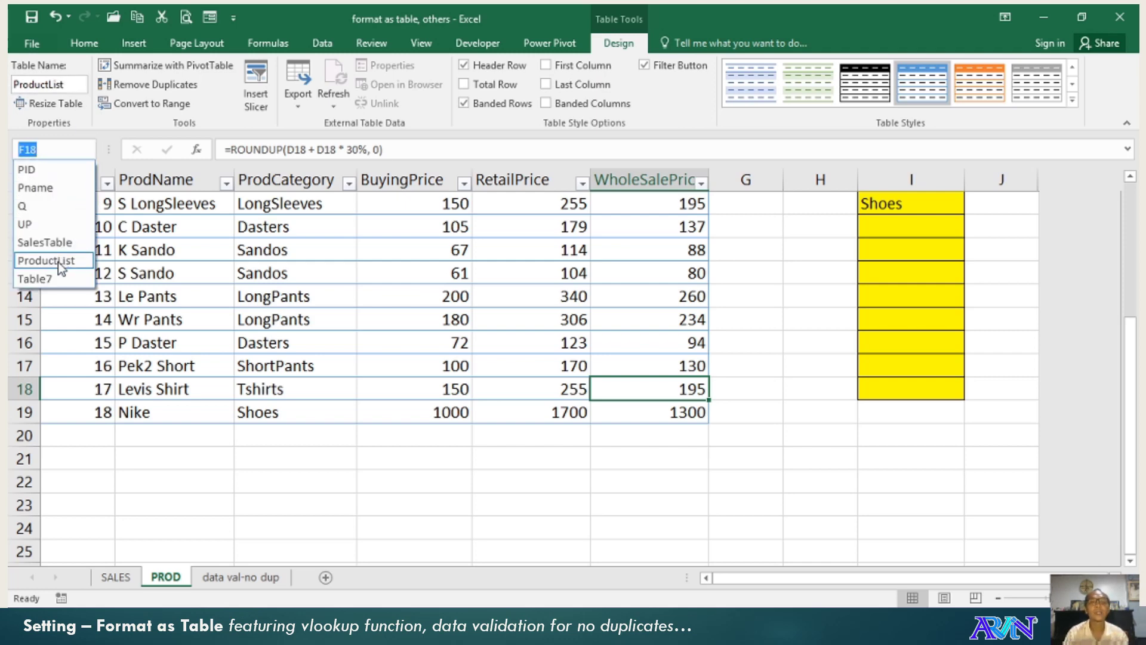
click(58, 261)
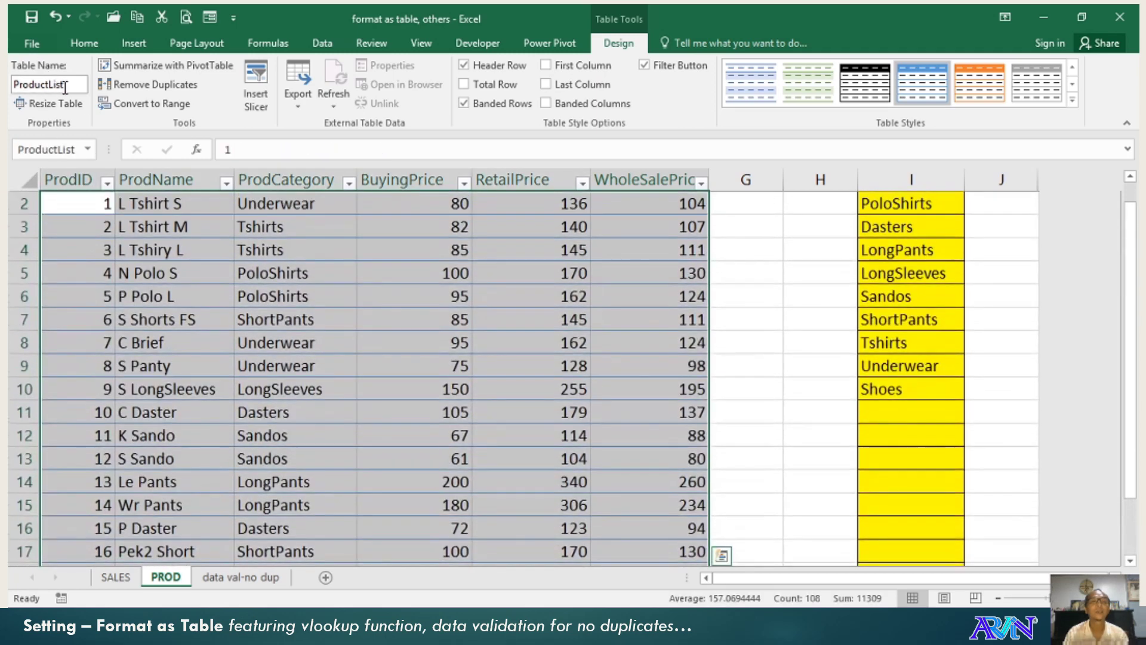
click(84, 154)
click(89, 154)
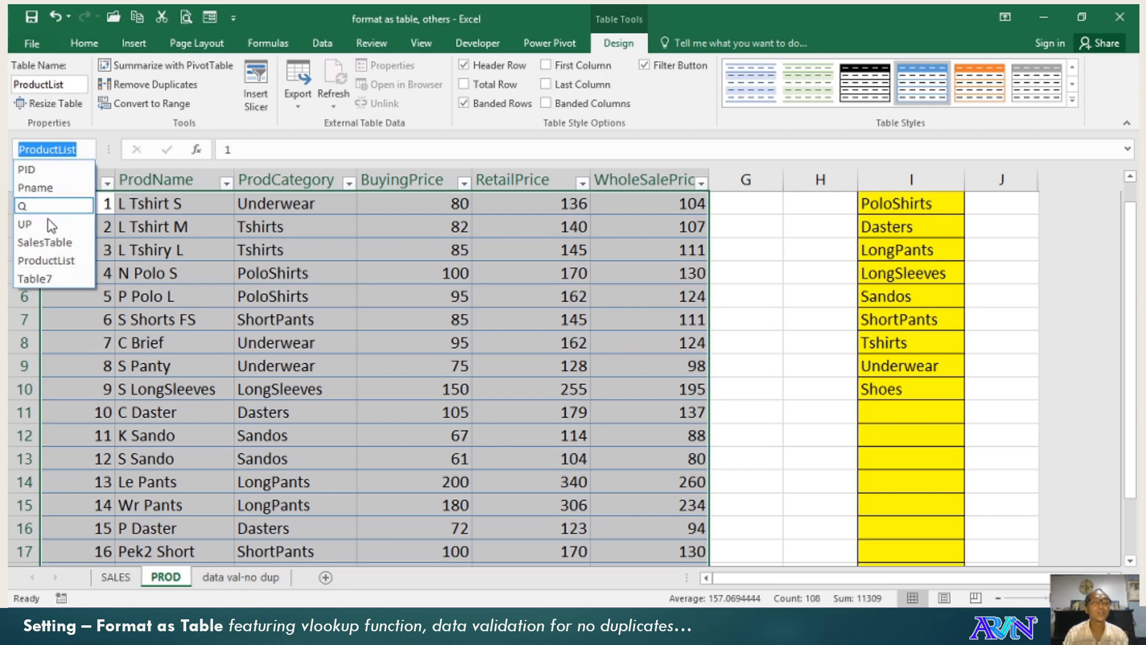
click(48, 242)
click(235, 250)
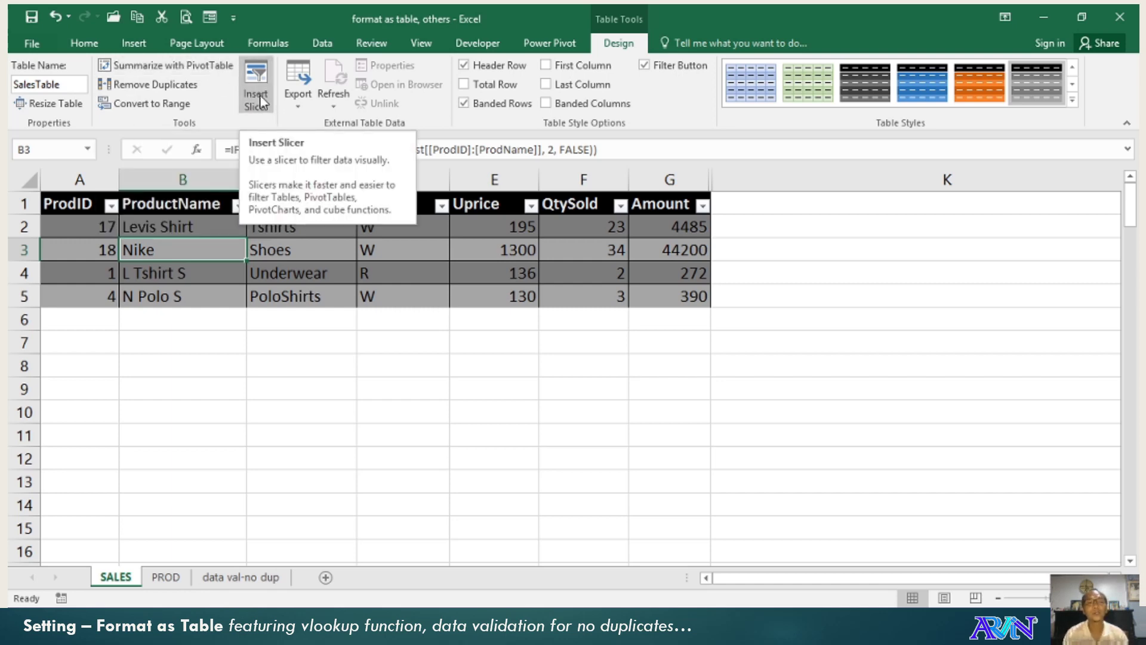
Insert a slicer on ProductList with only the ProdCategory field ticked.
click(166, 575)
click(352, 435)
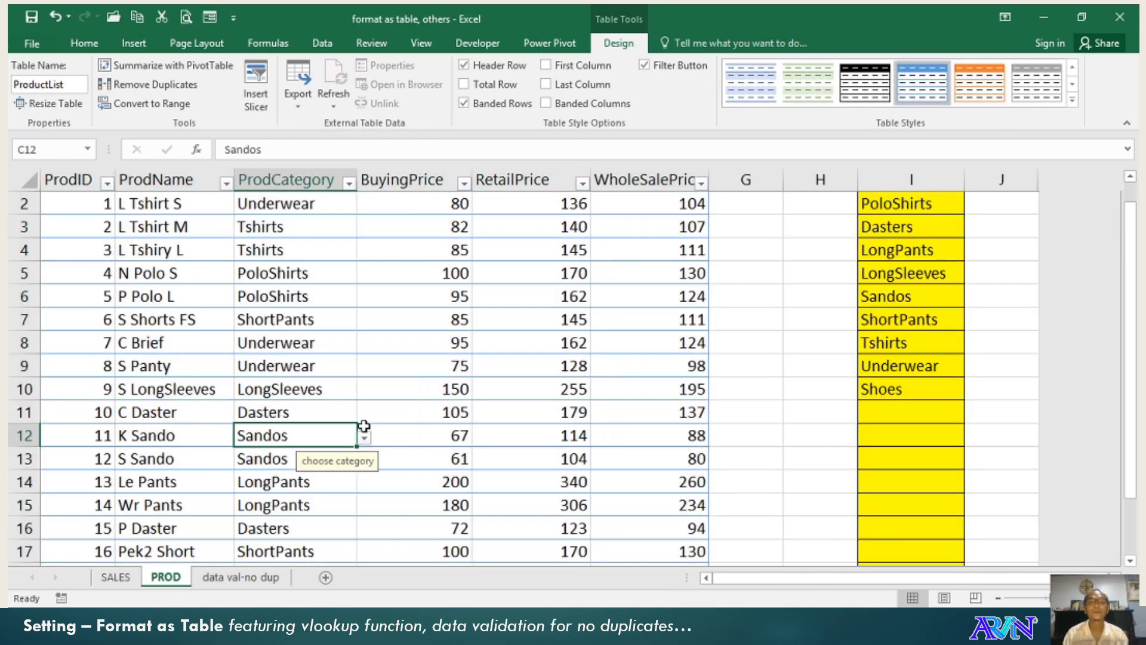
scroll(373, 418, up, 1)
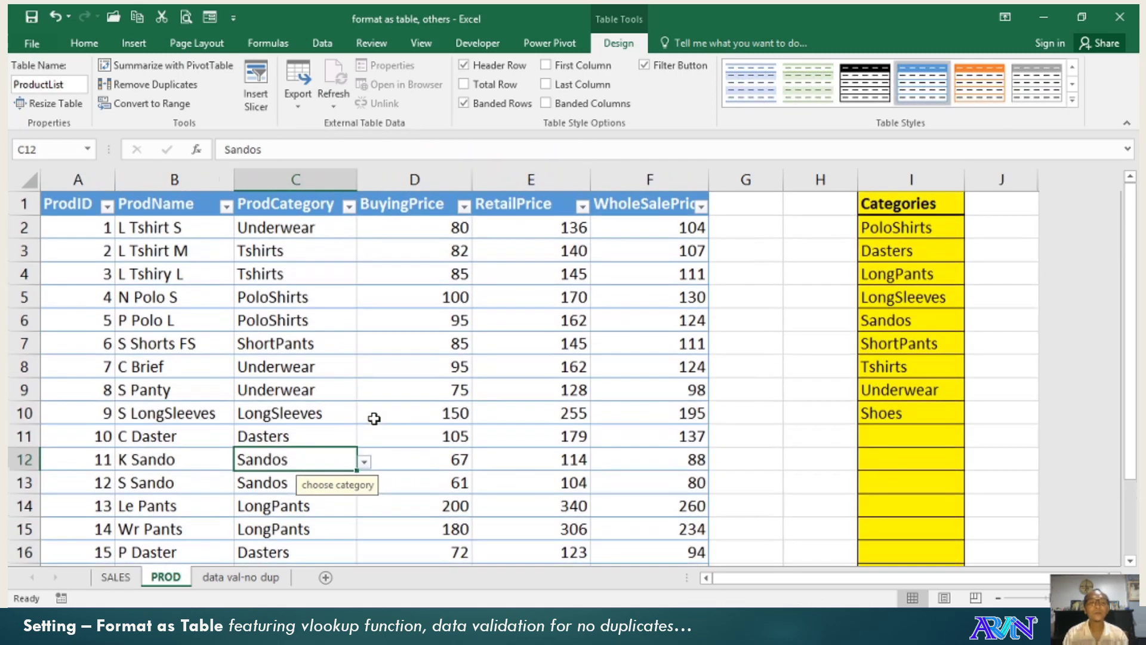
click(258, 89)
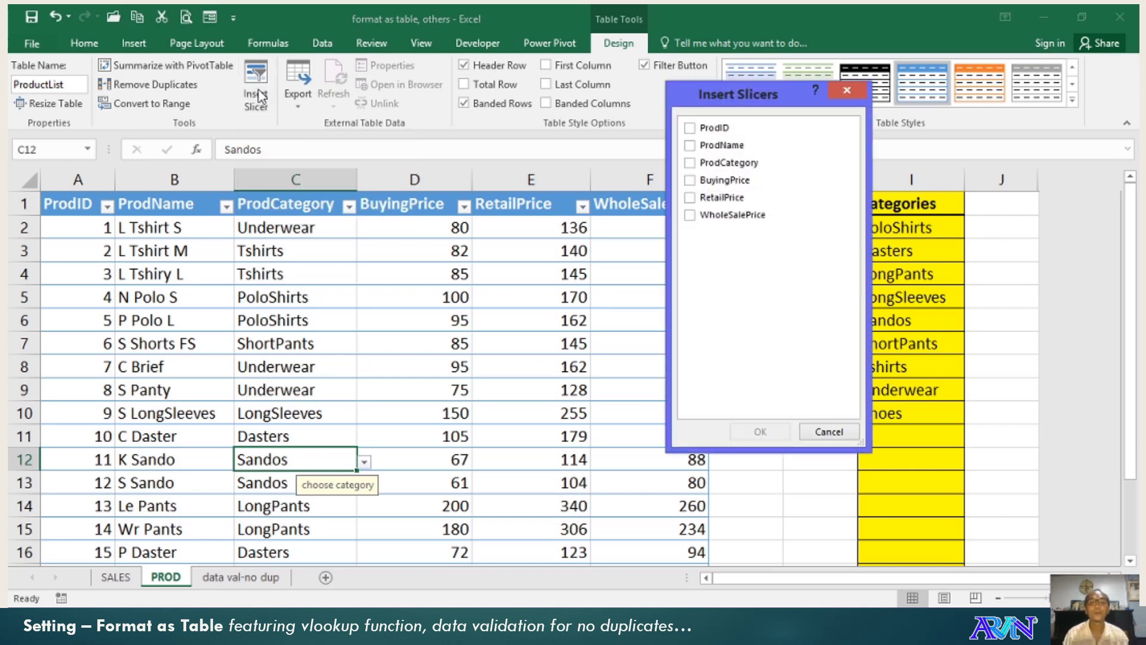
click(690, 129)
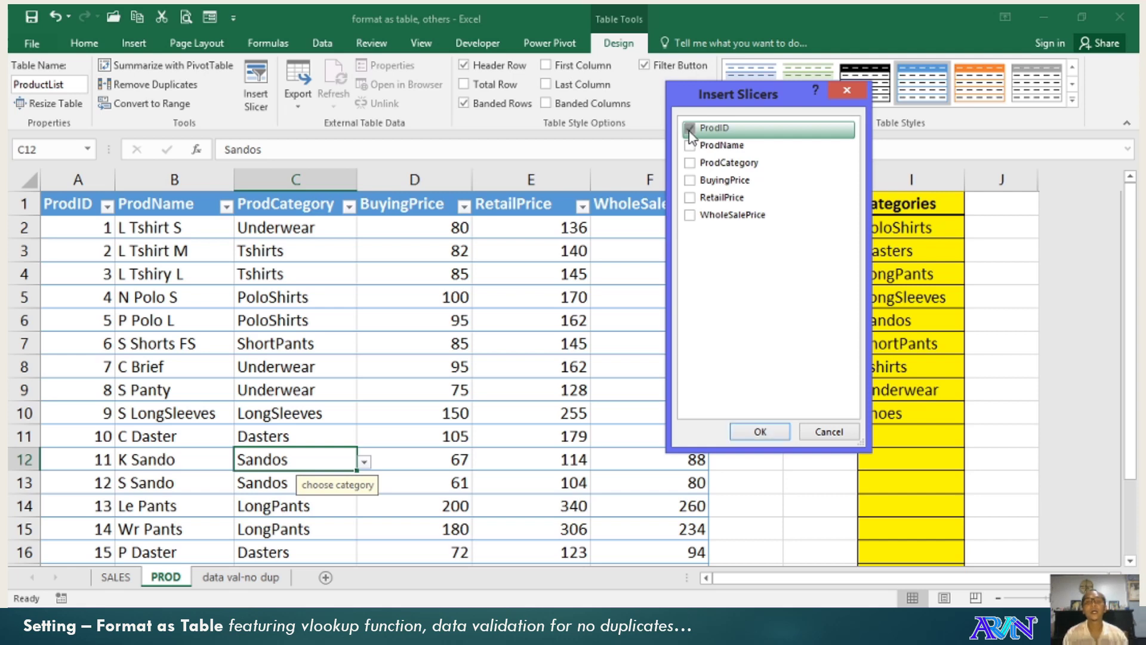
click(690, 129)
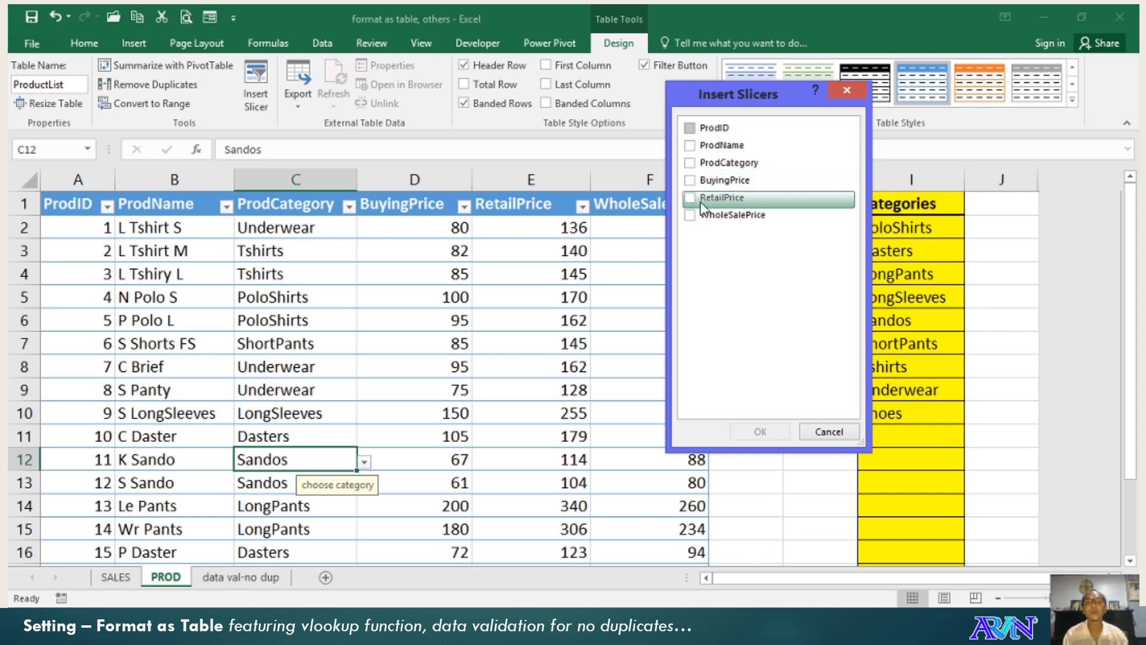
click(691, 162)
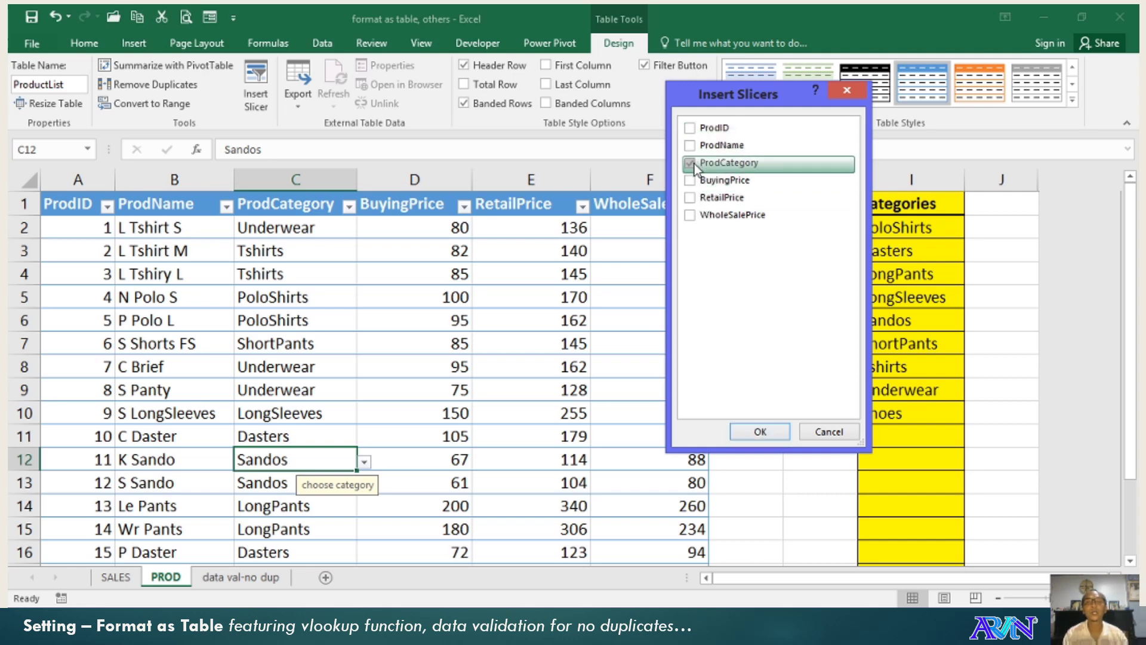
click(764, 427)
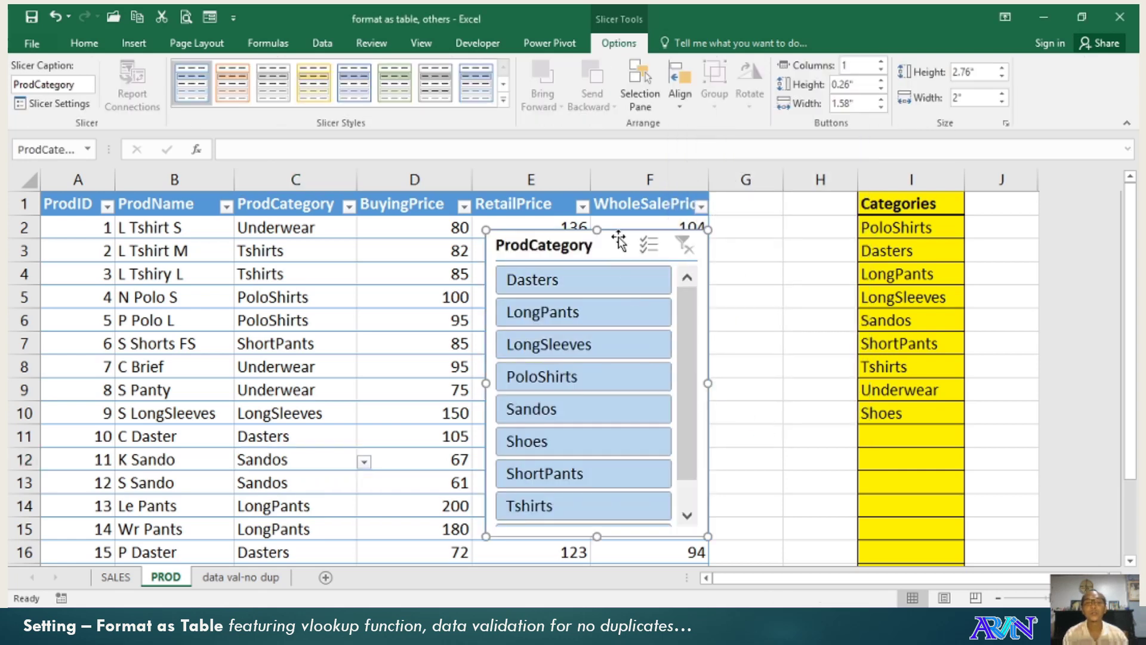
Move the ProdCategory slicer beside the table and filter by Dasters, LongPants, PoloShirts, Shoes, Sandos, ShortPants, Tshirts in turn.
drag(617, 242, 844, 205)
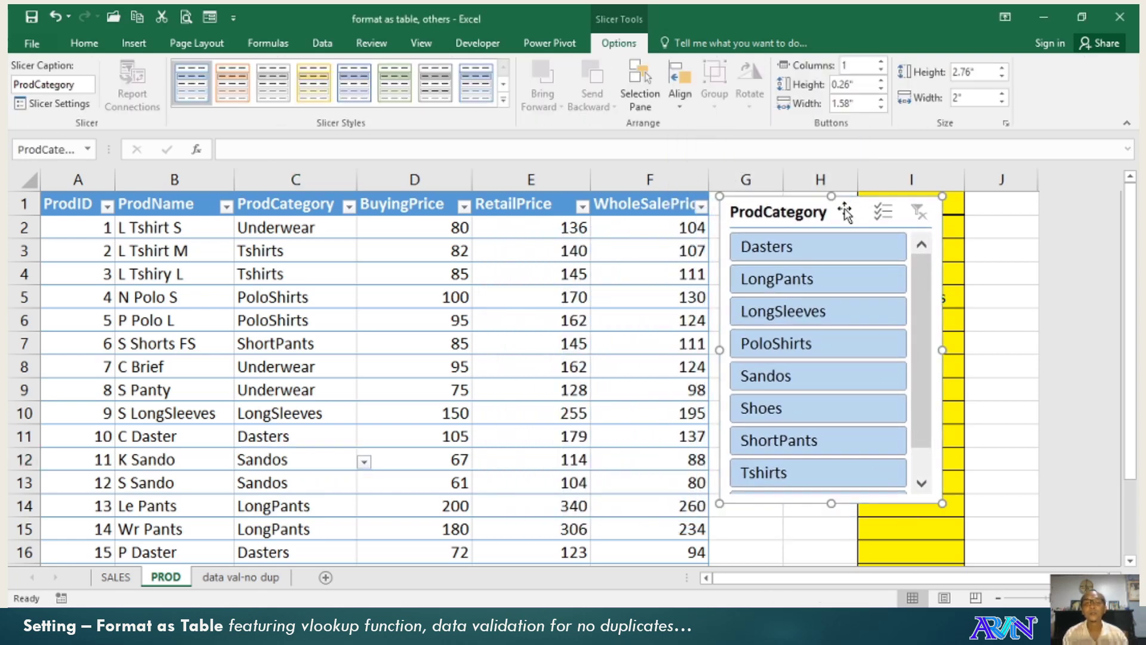
click(790, 254)
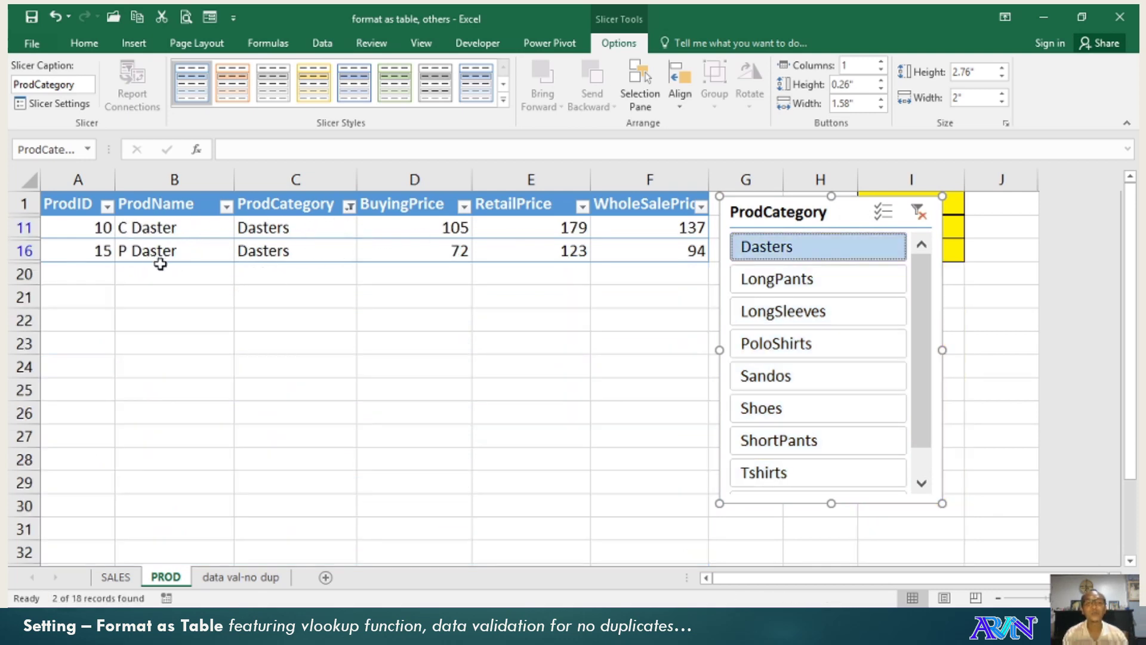
click(782, 283)
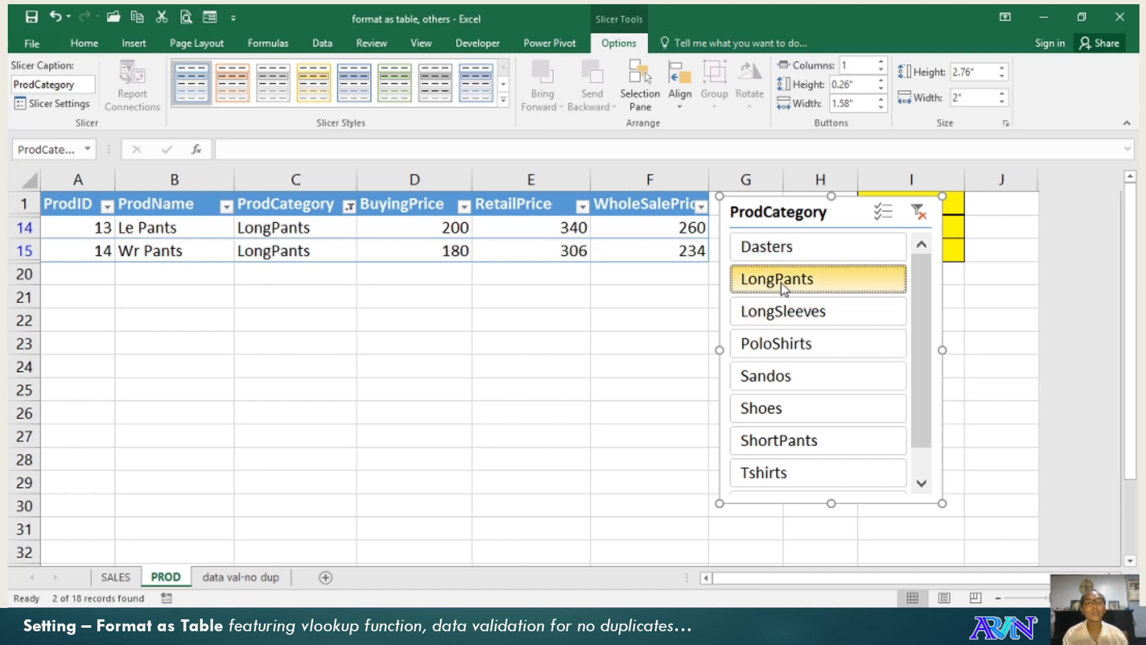
click(791, 349)
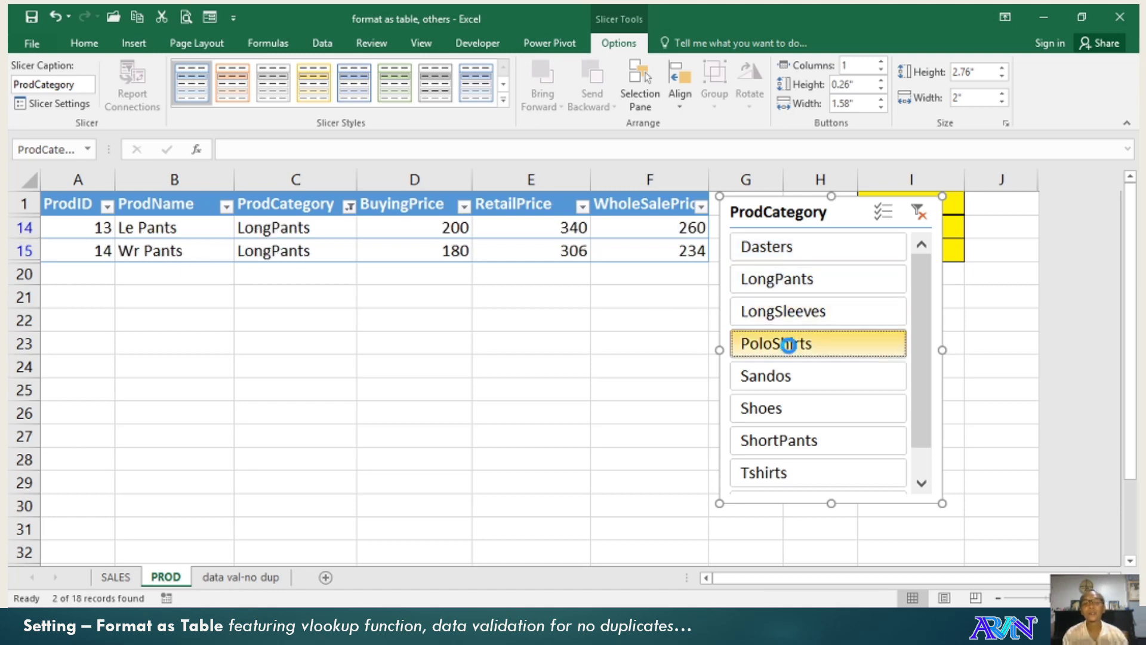
click(782, 410)
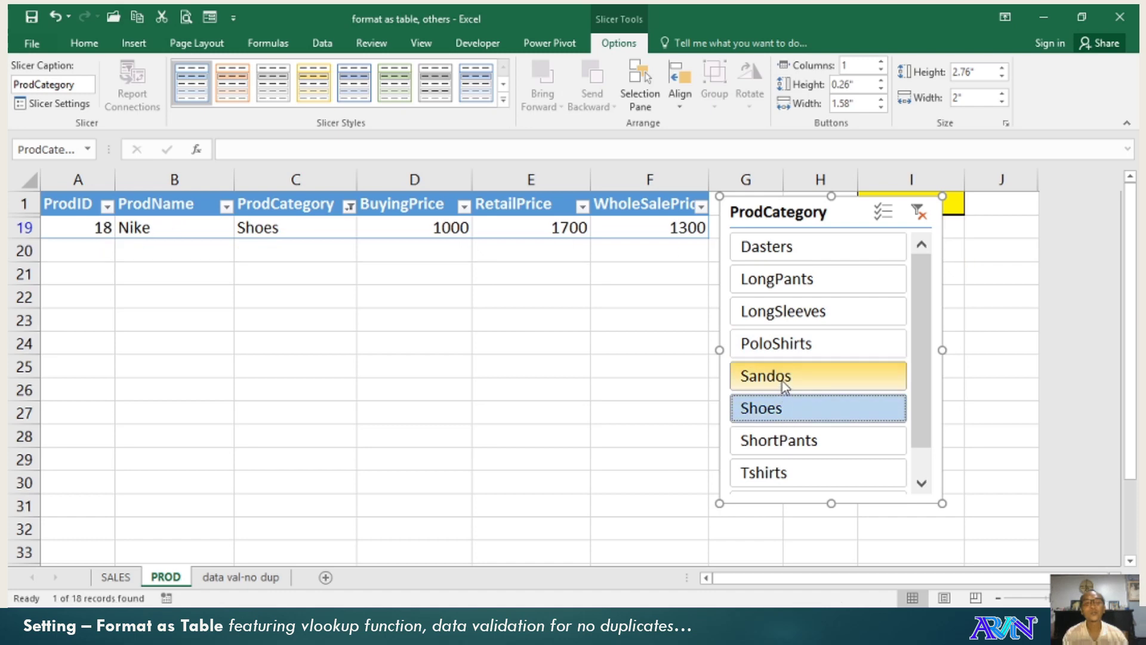
click(782, 381)
click(776, 439)
click(771, 471)
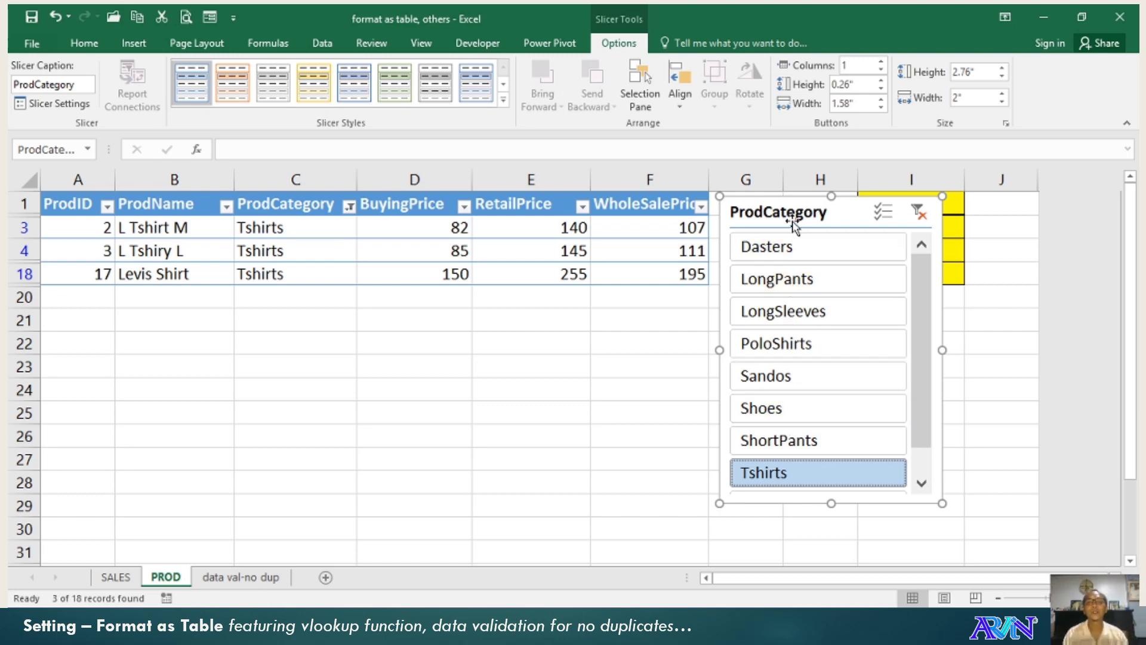
Reposition the slicer and clear its filter so all product categories show.
drag(793, 218, 654, 225)
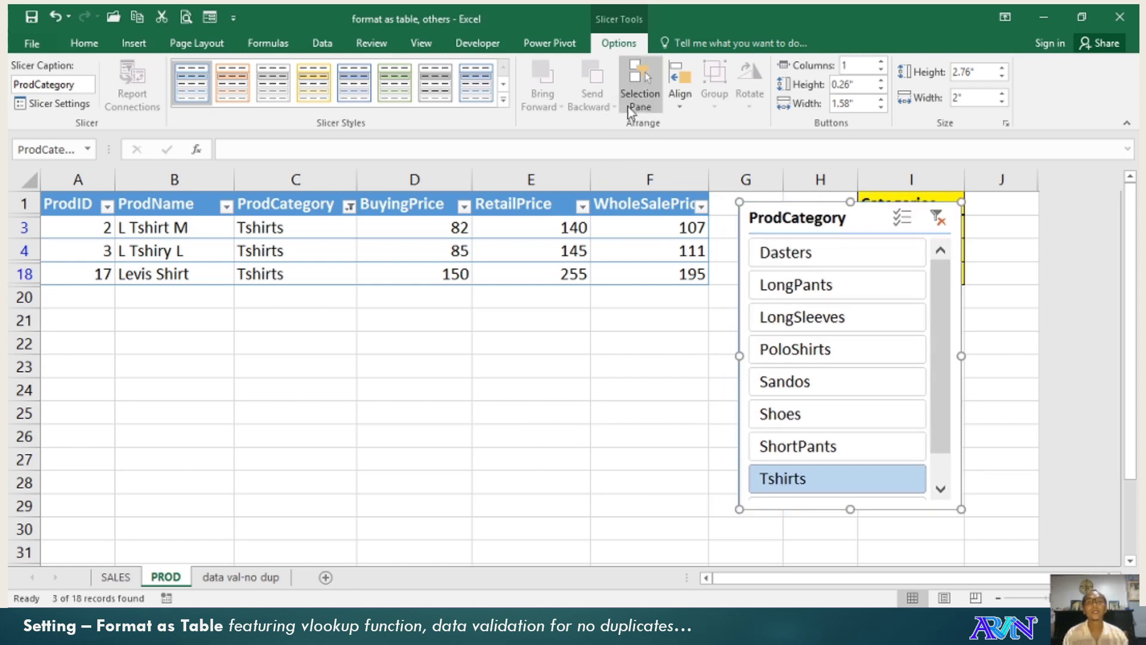
click(582, 333)
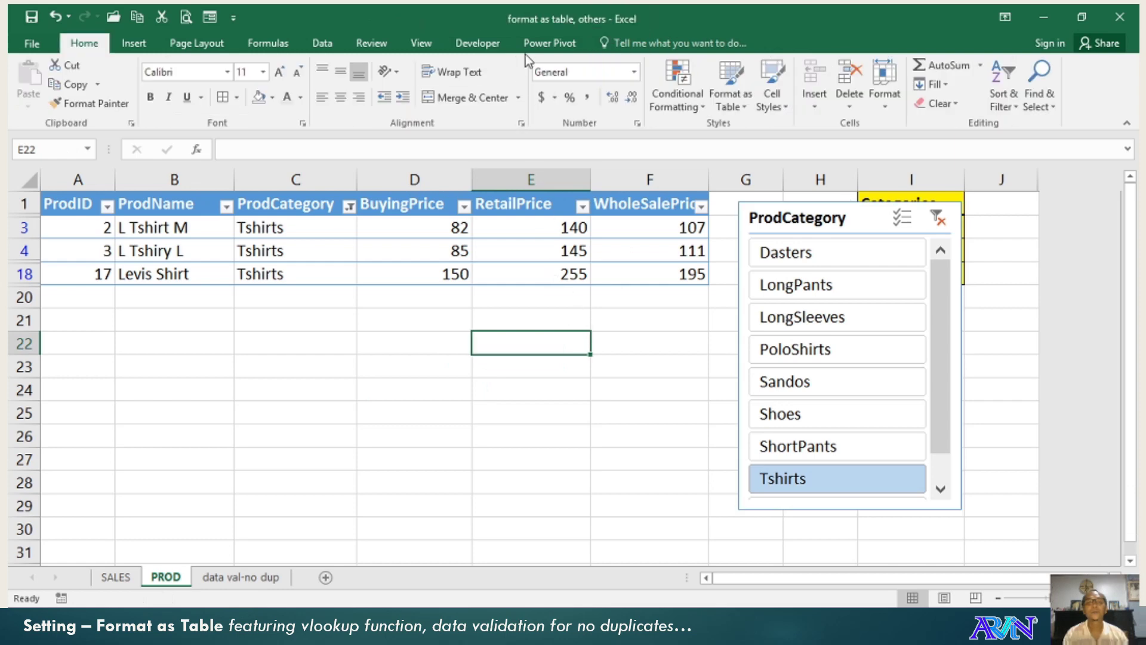
click(938, 219)
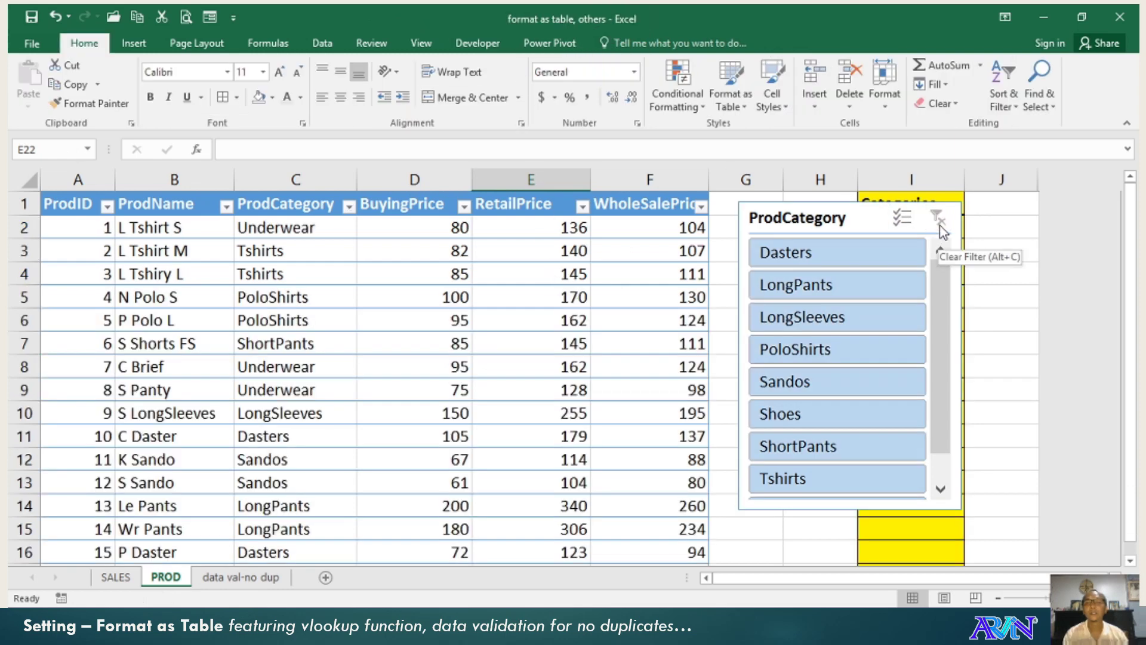
With slicer Multi-Select on, hide Dasters, LongSleeves and Sandos, then clear the category filter.
click(941, 230)
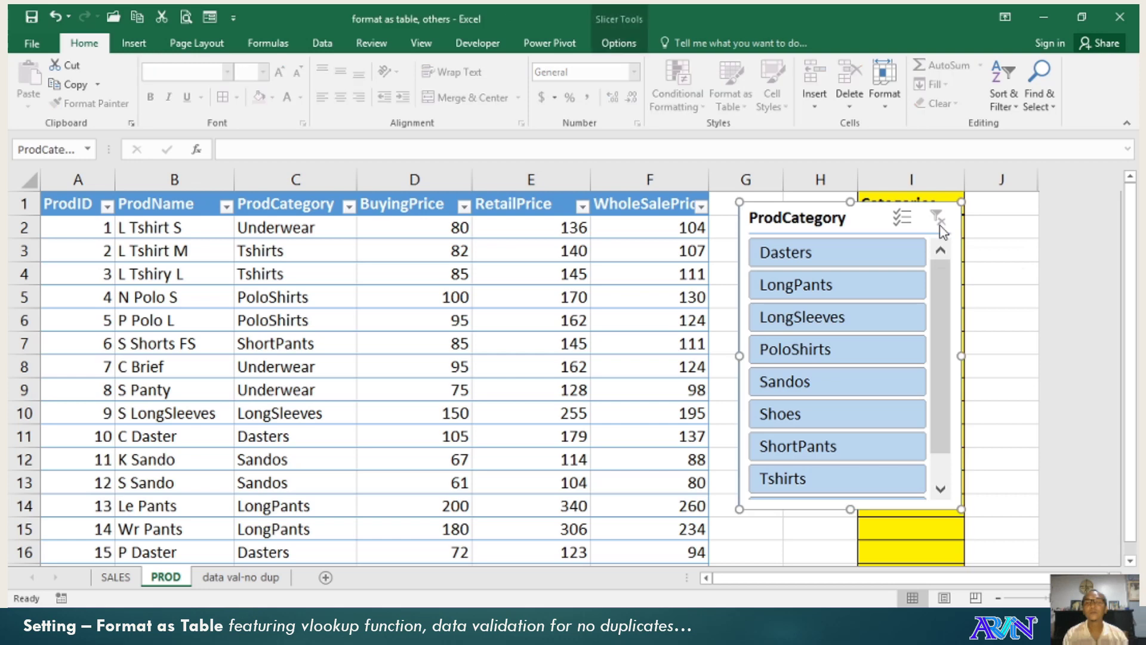
click(905, 221)
click(853, 257)
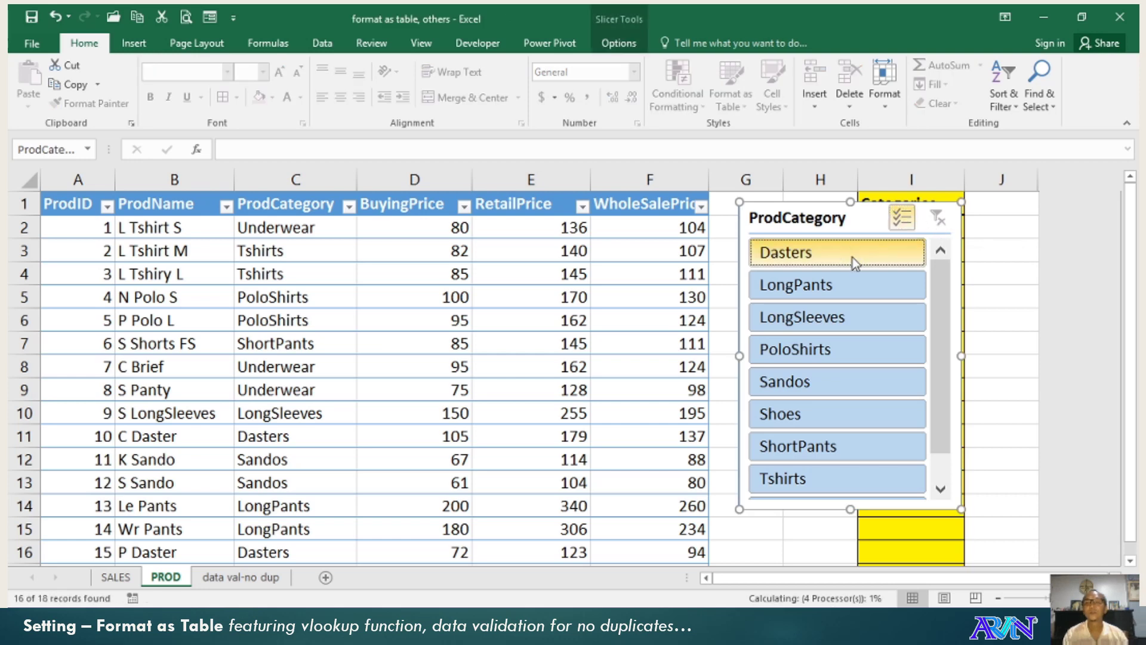
click(842, 318)
click(831, 387)
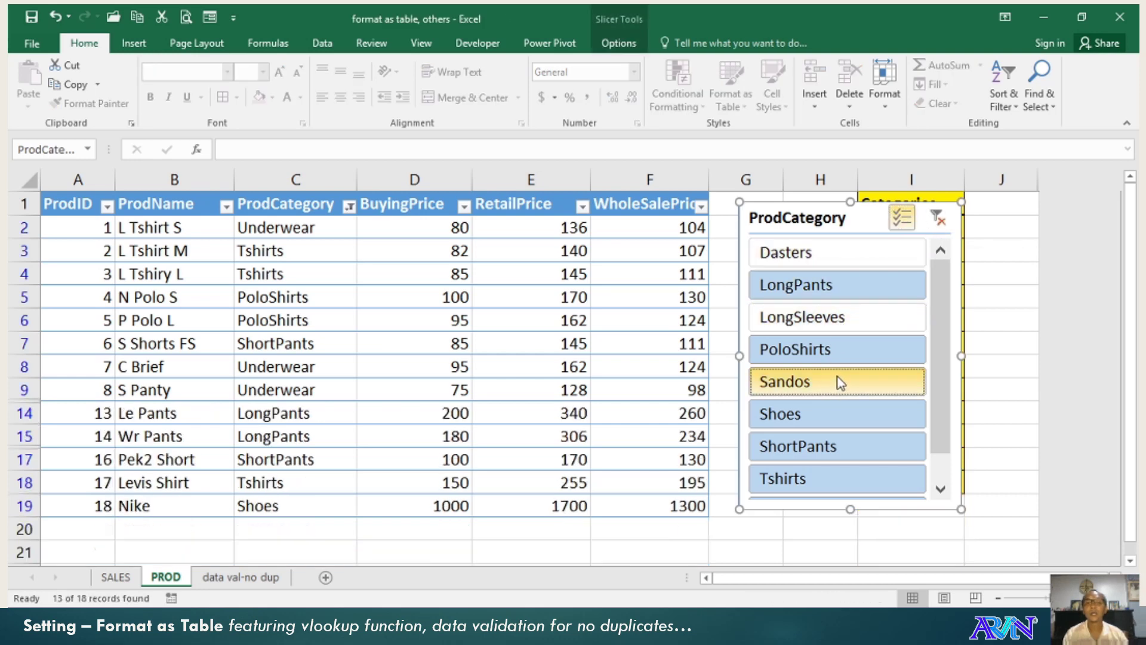
click(938, 225)
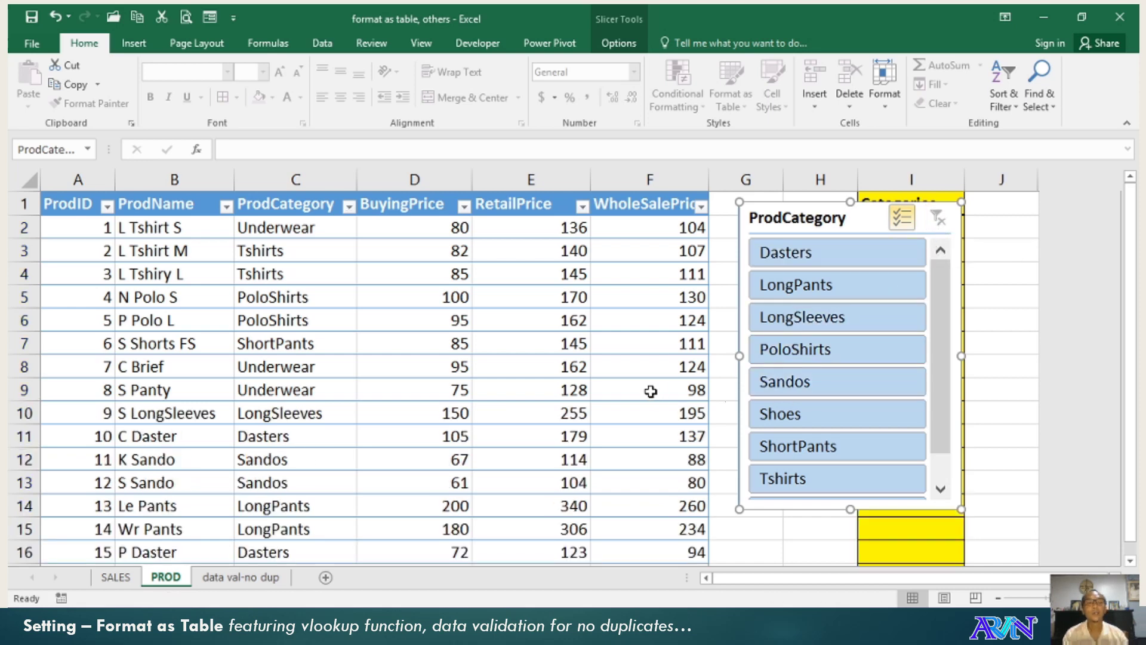
View the product table's Table Design options, then go to the SALES sheet.
click(521, 360)
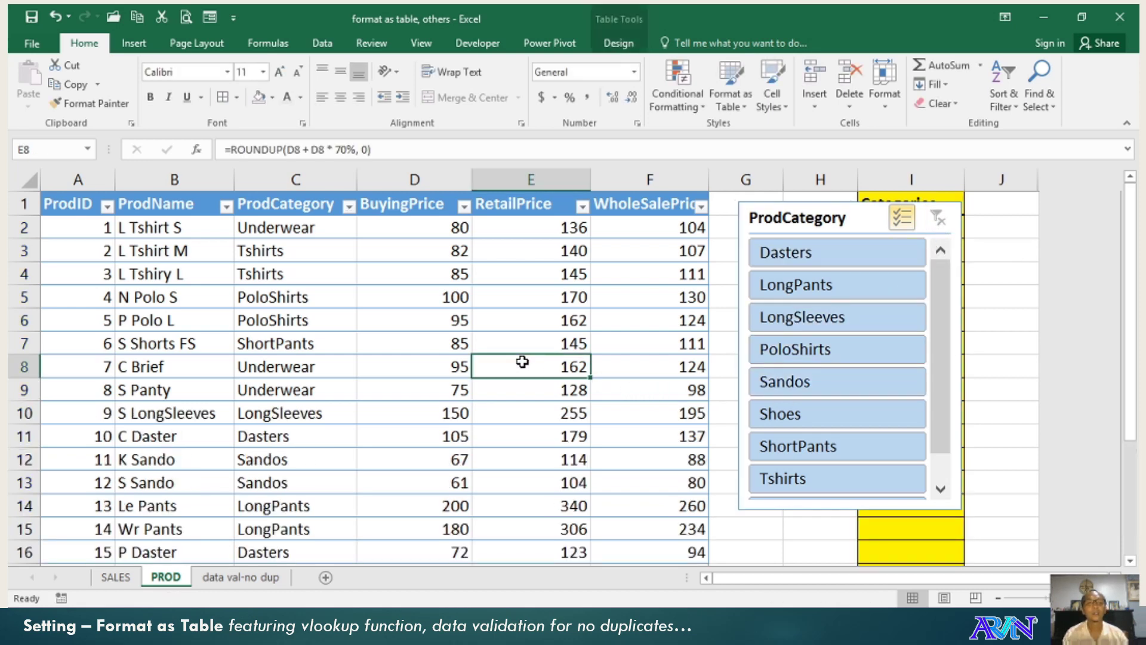
click(617, 45)
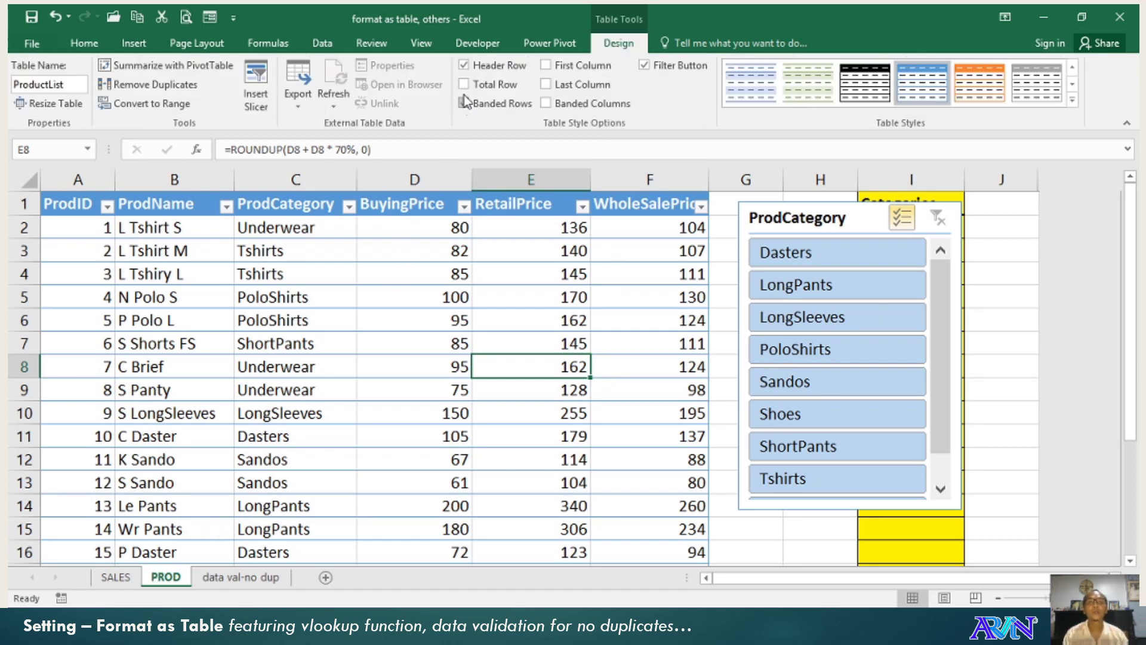
click(110, 584)
click(287, 334)
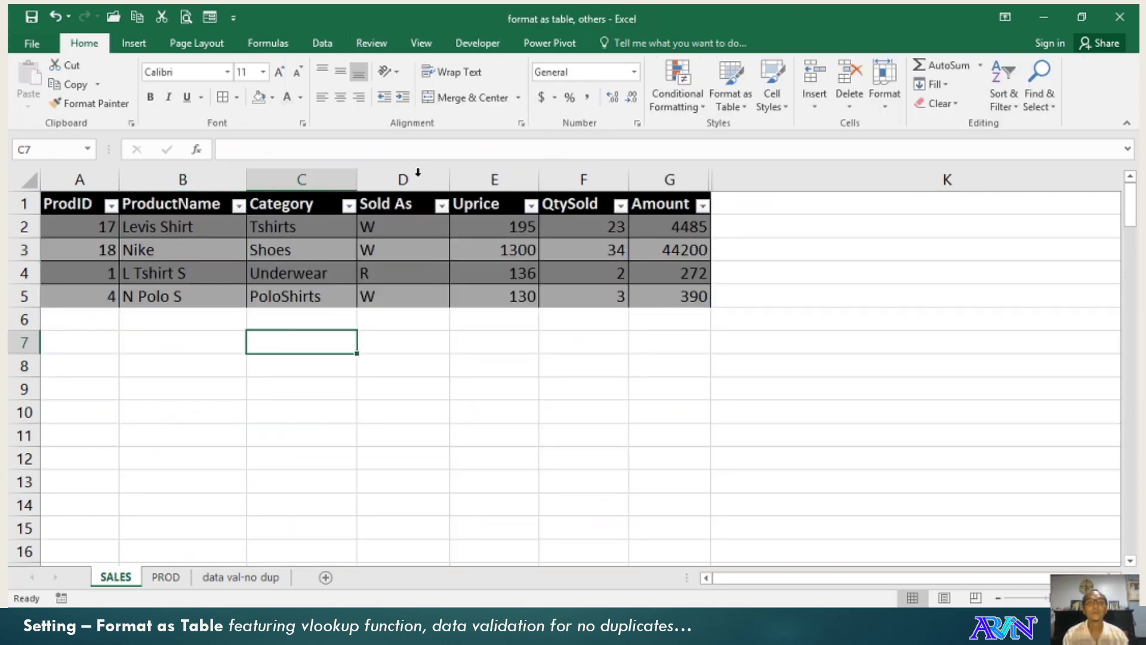
Add a Total Row to the SALES table and set the Amount total to Sum.
click(433, 230)
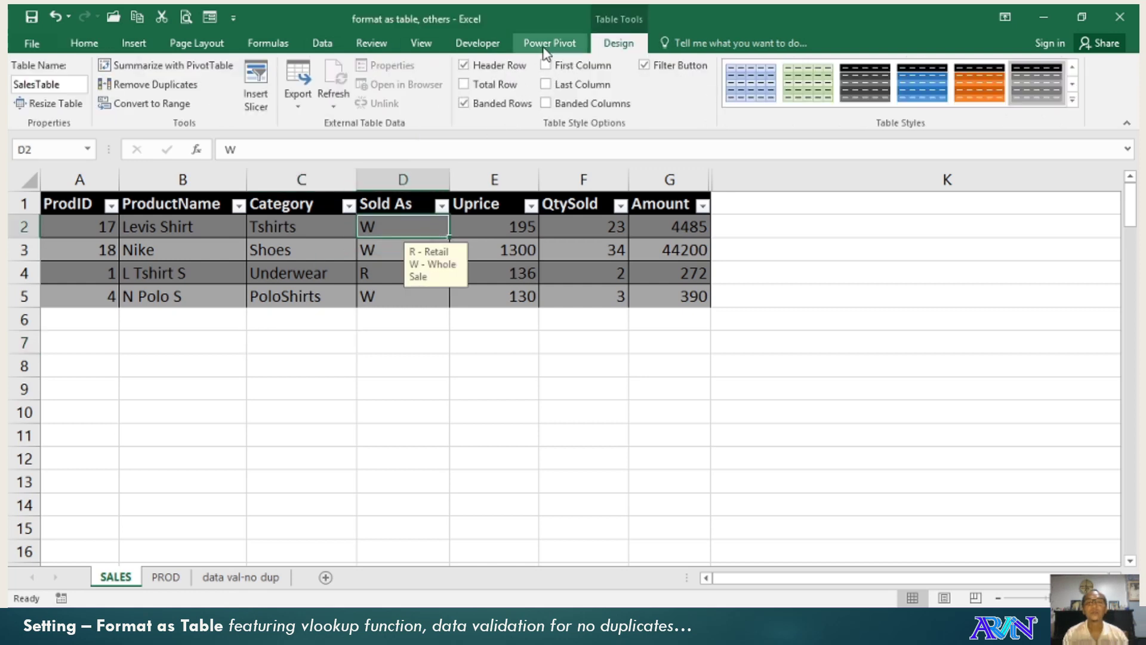
click(341, 290)
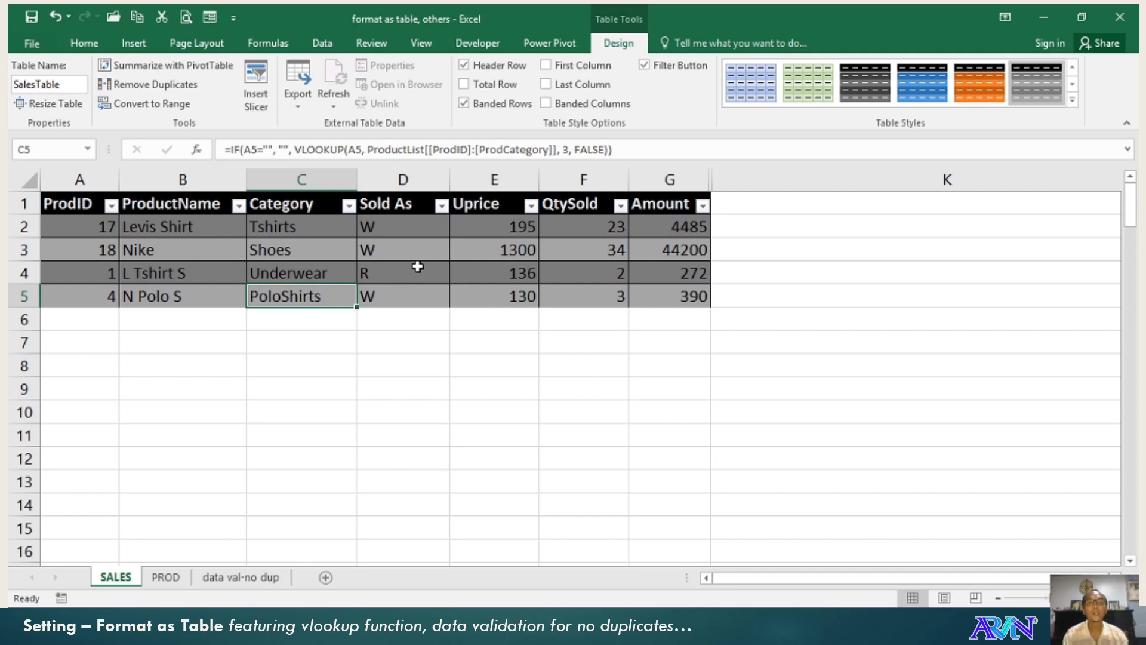
click(498, 87)
click(67, 323)
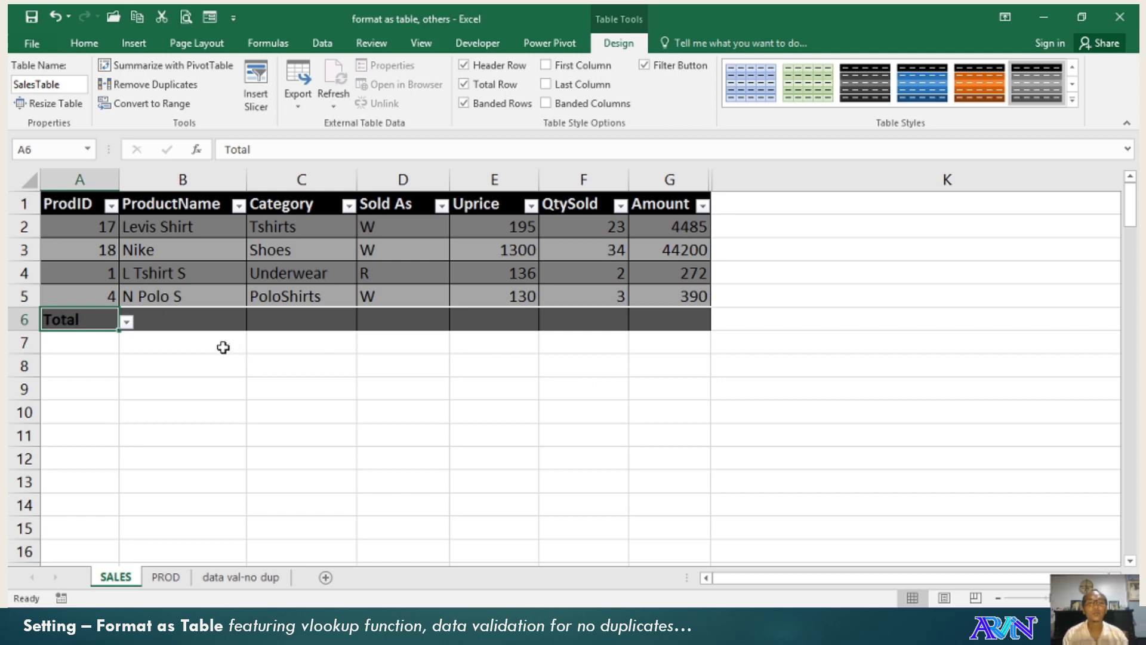
click(650, 322)
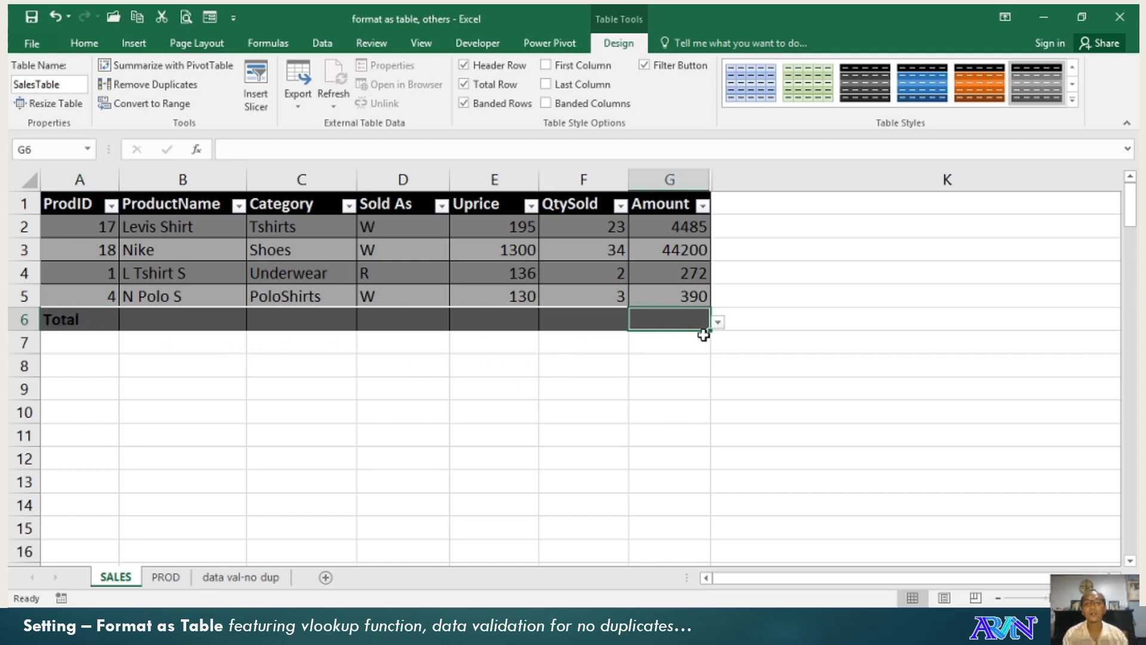
click(719, 323)
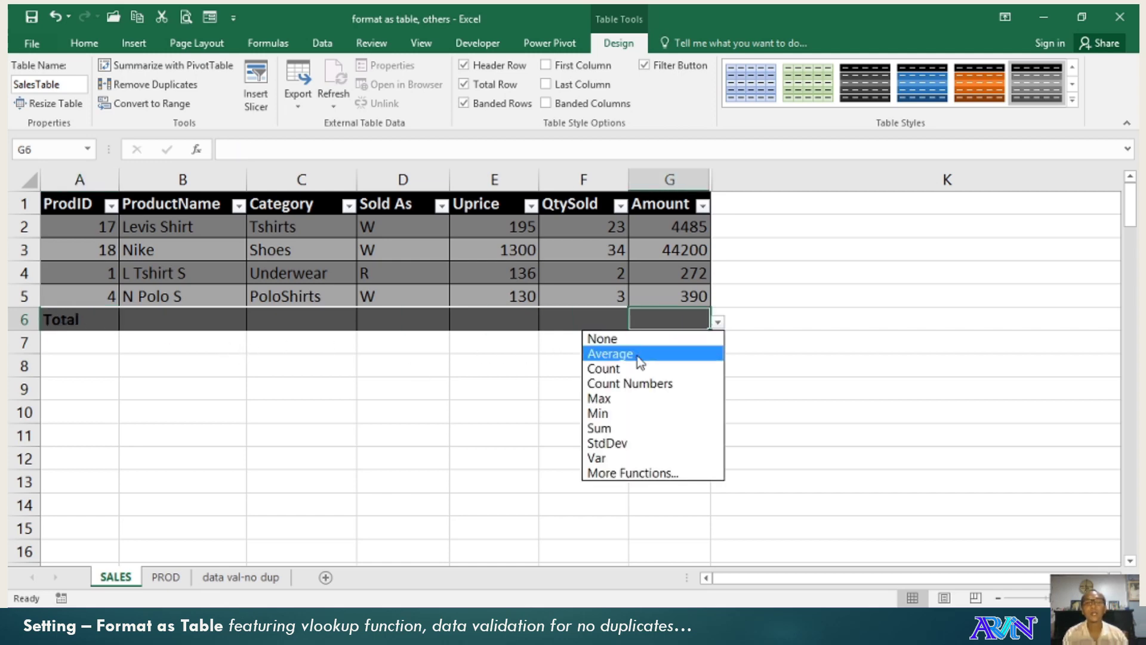
click(626, 428)
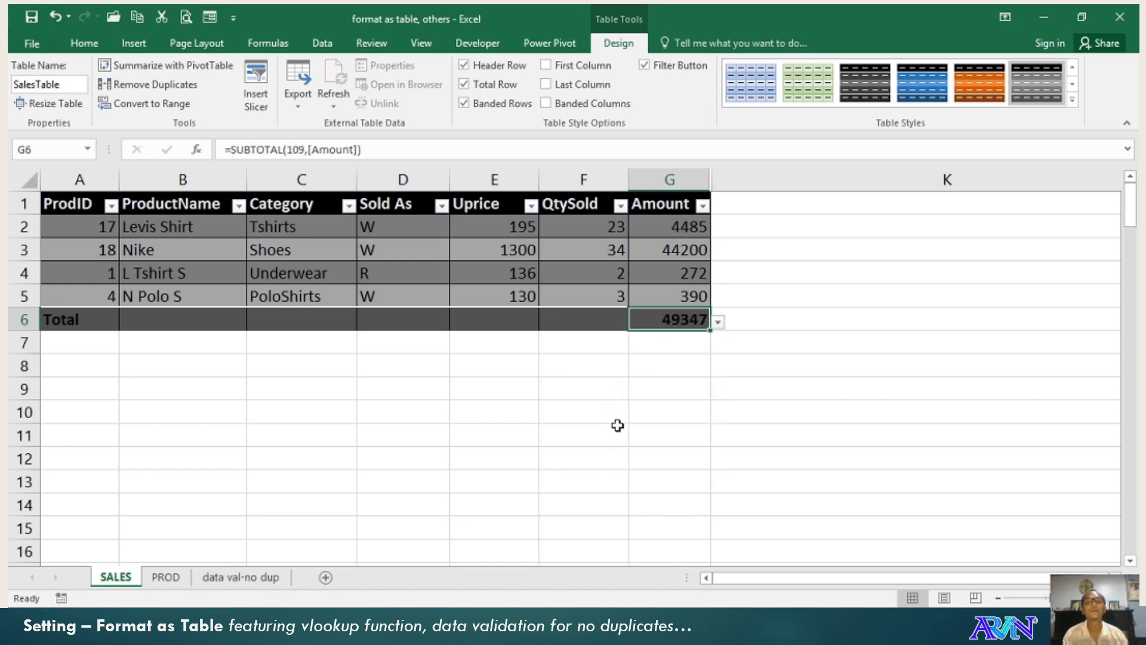
Set the QtySold total-row function to Sum, replacing an initial Count.
click(588, 321)
click(637, 321)
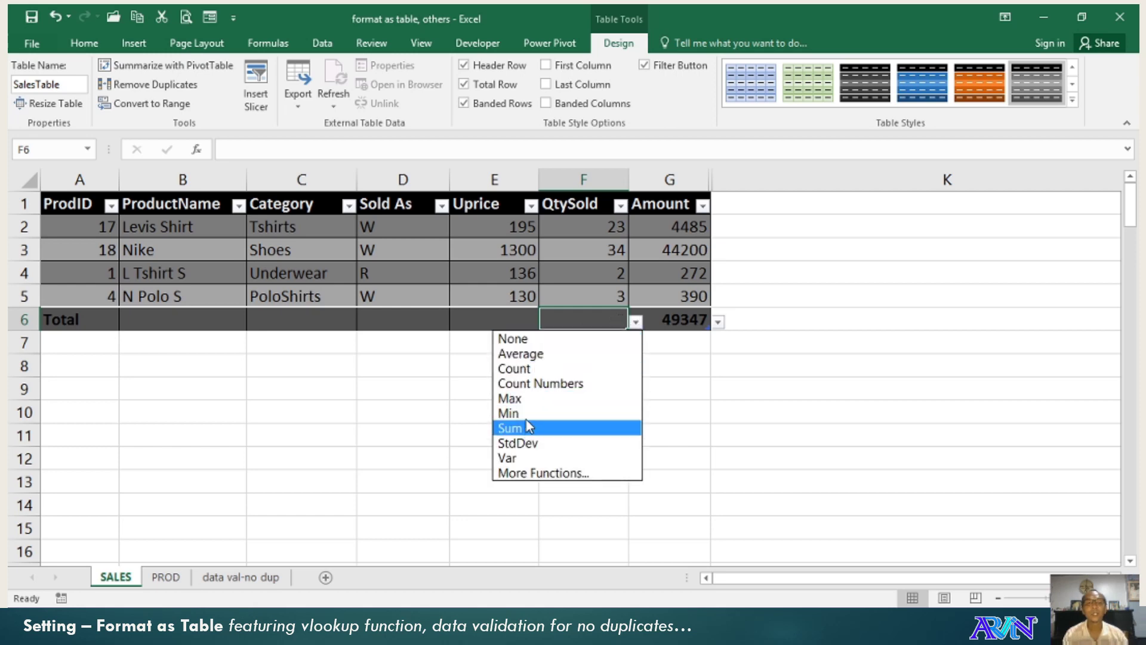
click(533, 370)
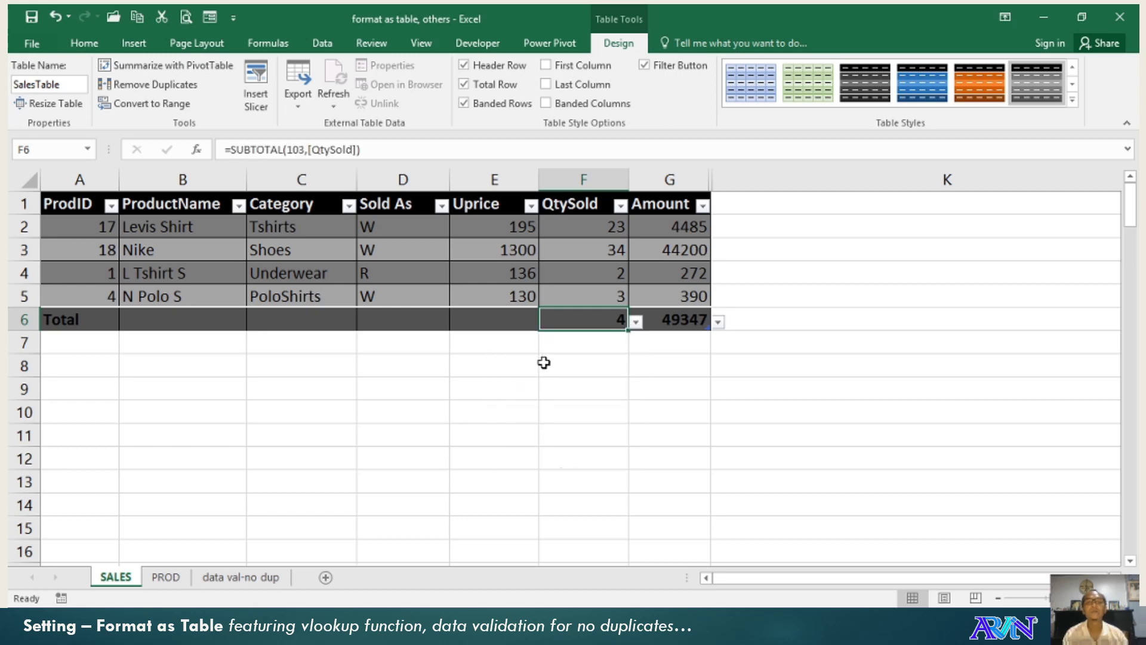
click(636, 321)
click(529, 429)
Set the Sold As total to Count and the Uprice total to Average.
click(428, 322)
click(456, 322)
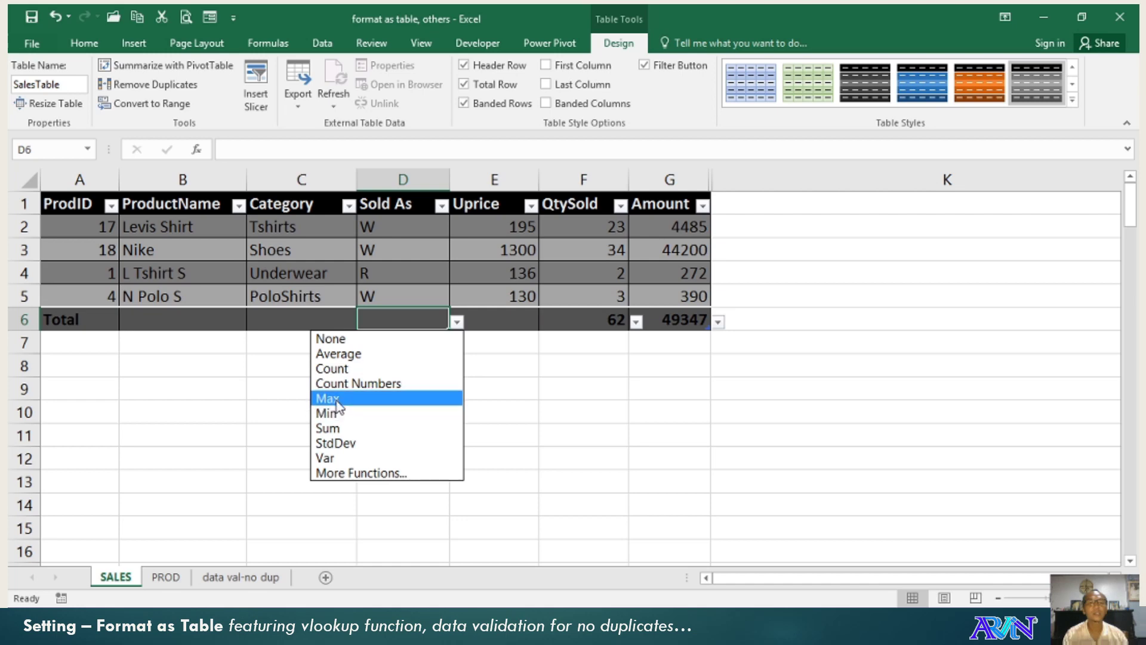
click(341, 369)
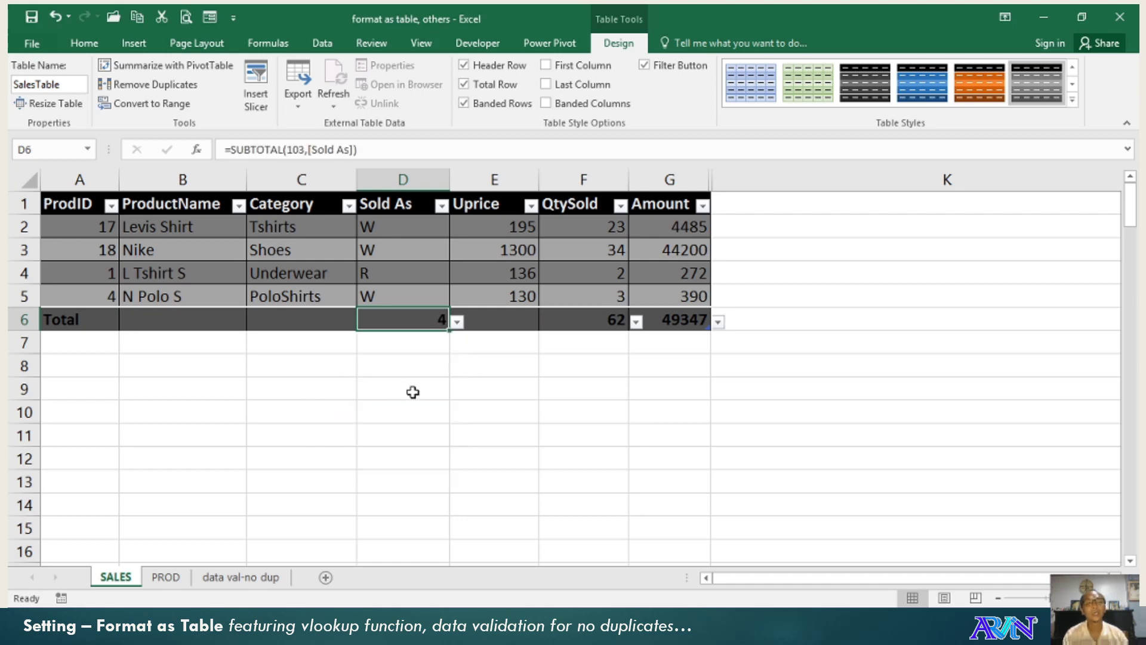
click(500, 321)
click(547, 321)
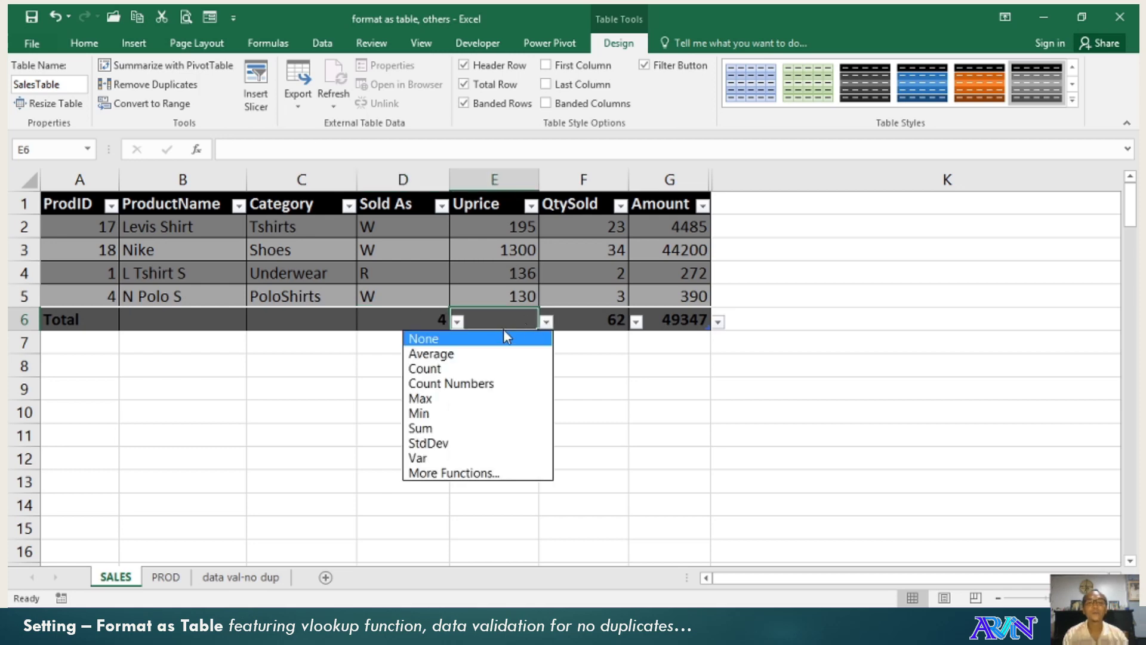
click(456, 355)
click(448, 390)
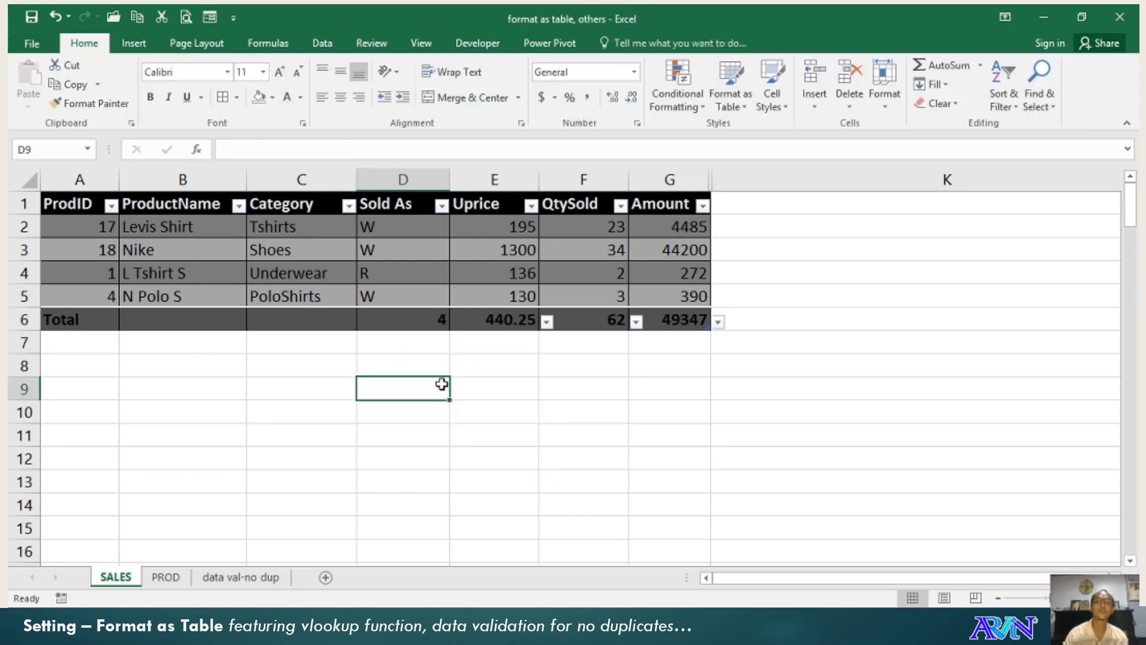
click(397, 320)
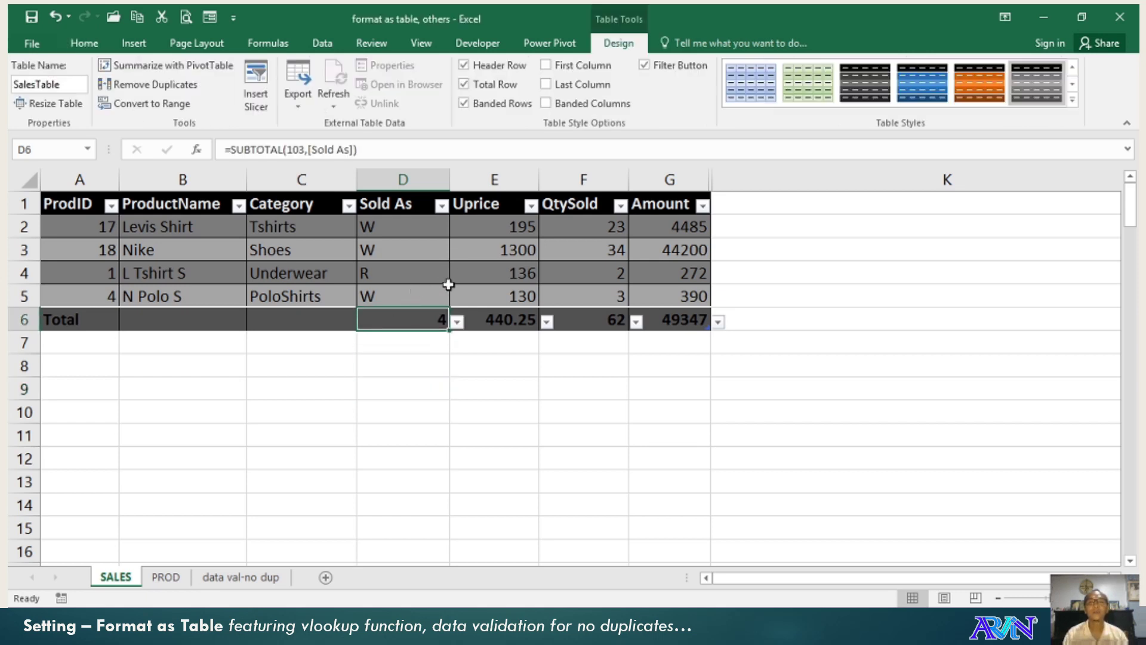
click(463, 84)
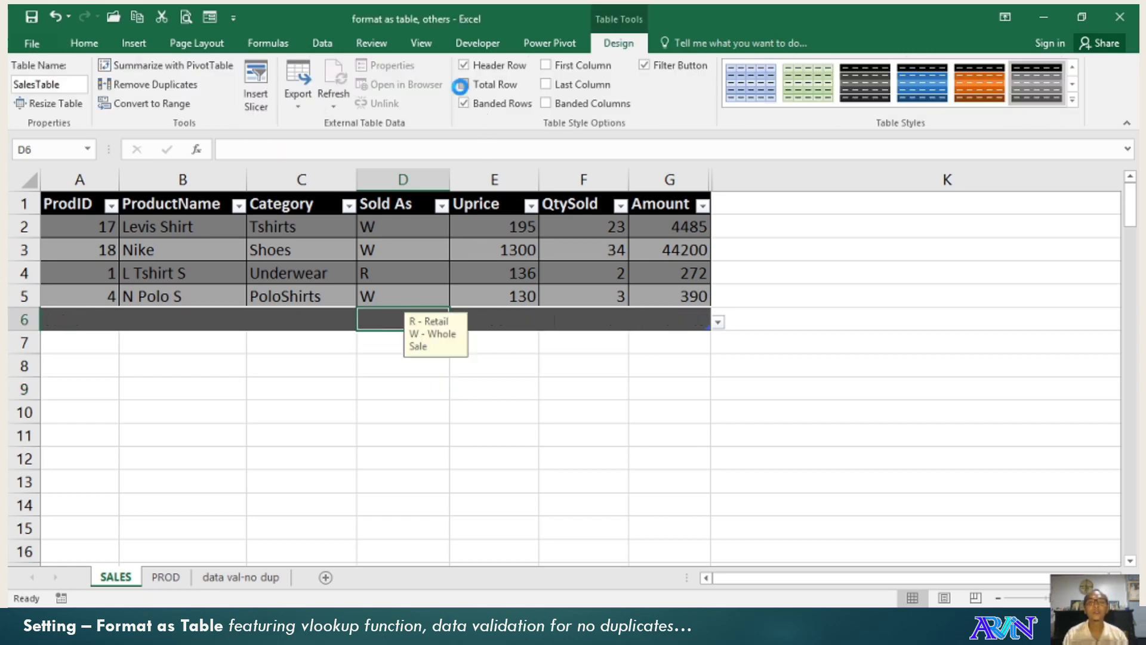
click(464, 84)
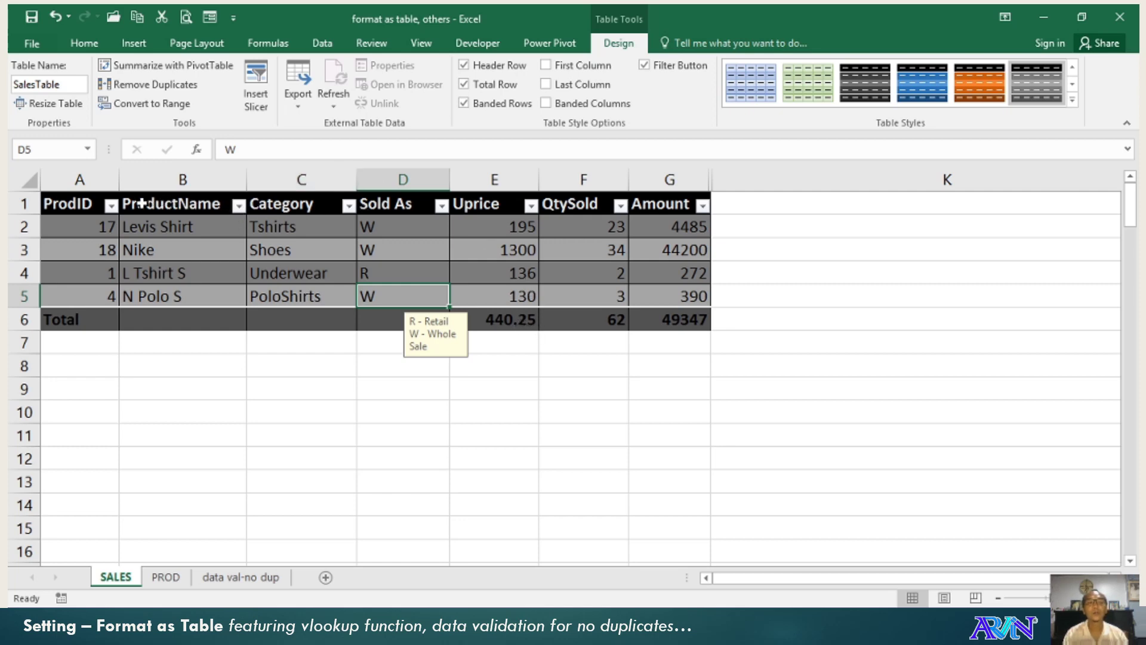
click(468, 209)
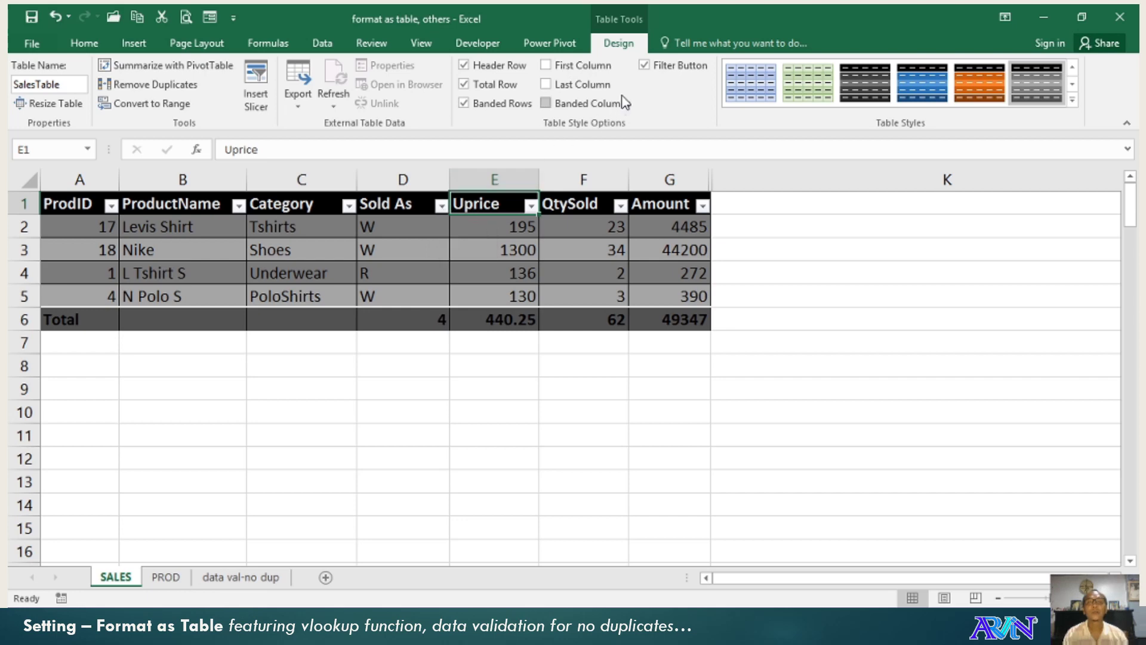
click(644, 67)
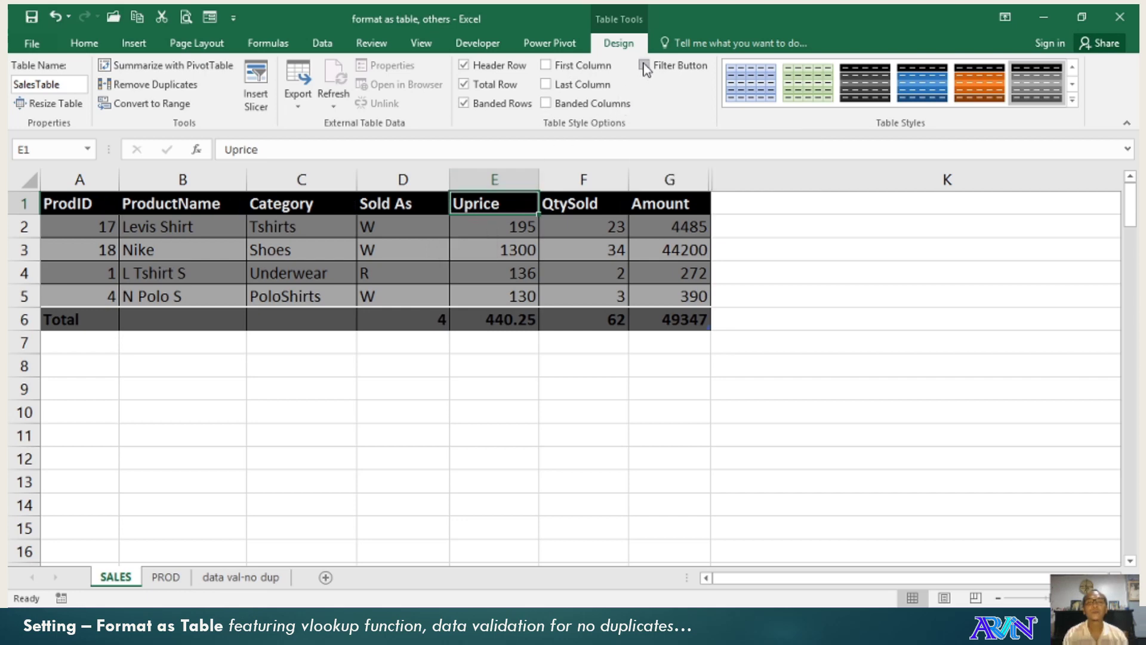
click(644, 67)
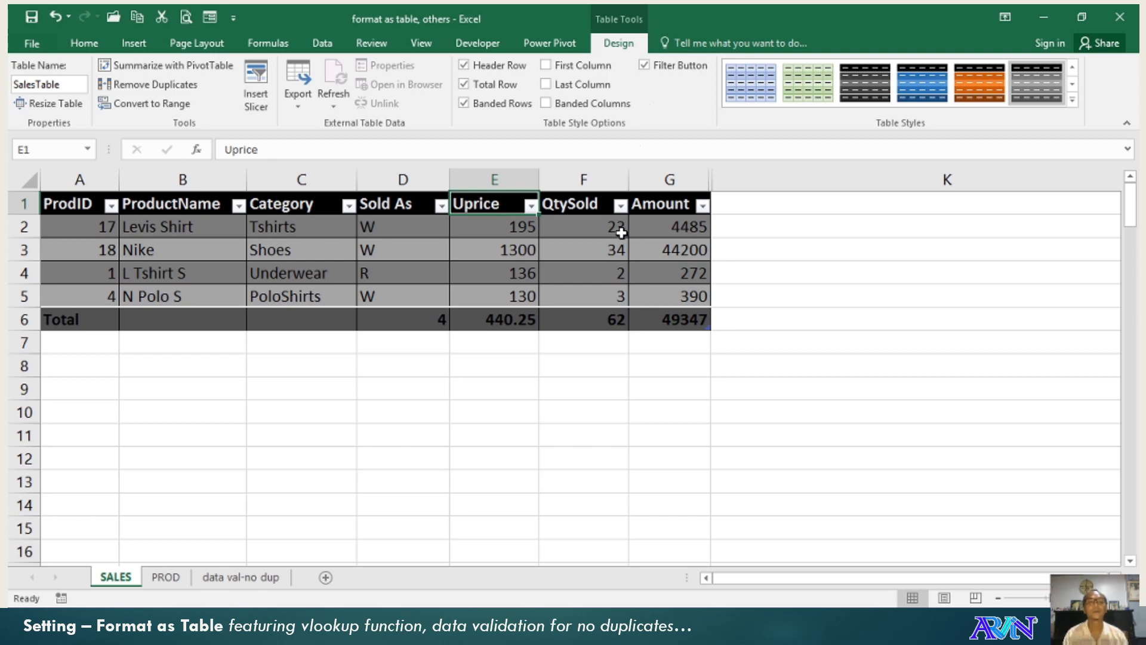
click(433, 302)
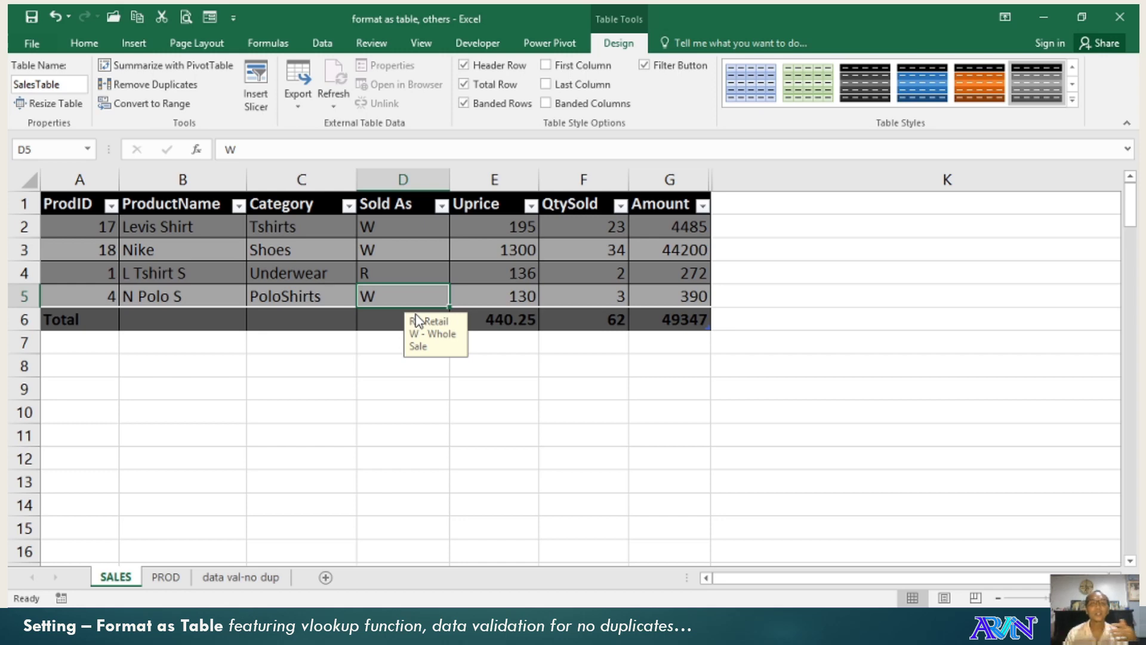
click(519, 317)
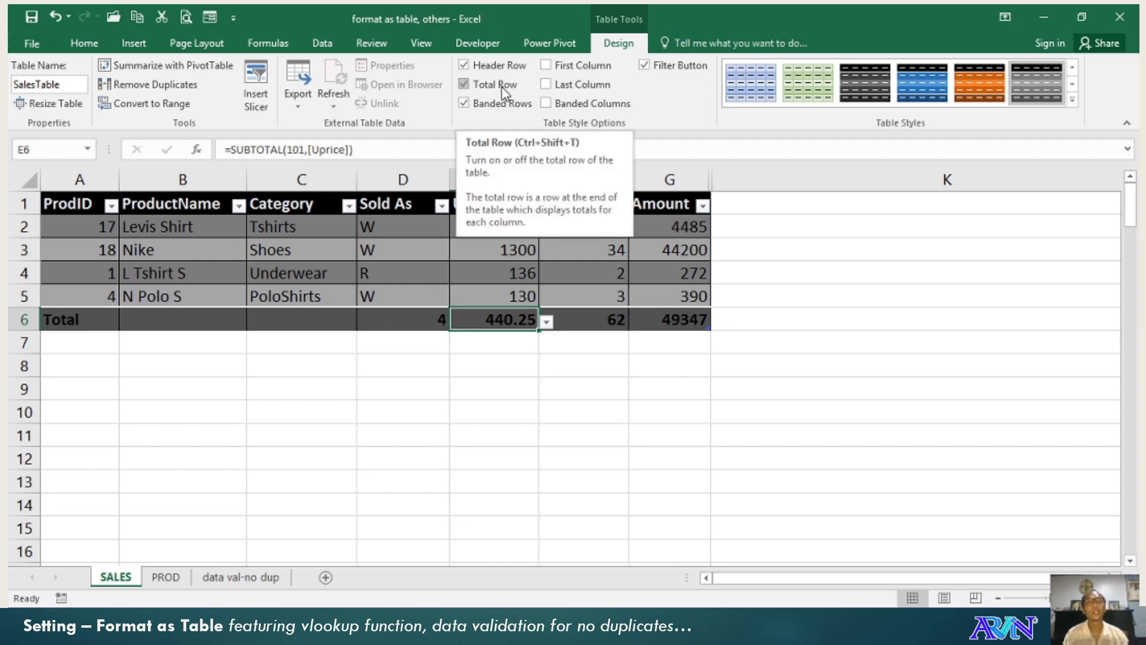
click(483, 436)
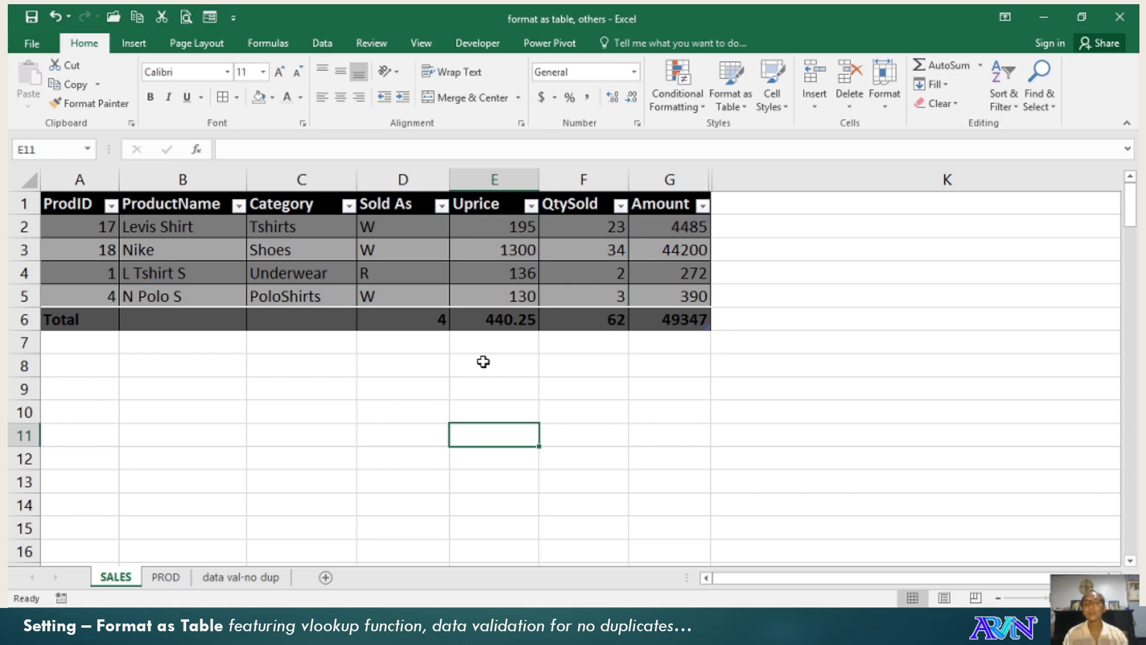